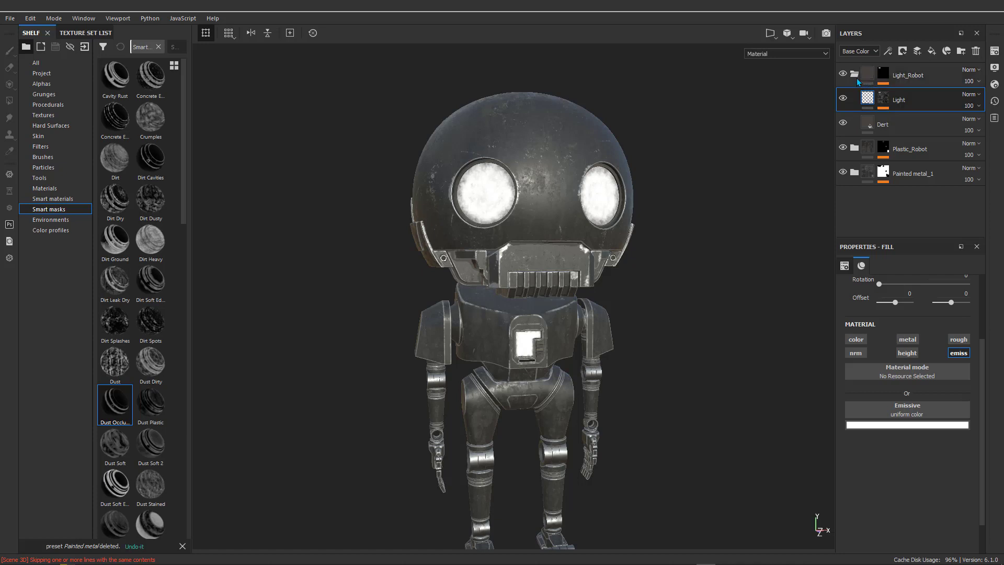
# Step: Collapse the Light_Robot layer folder, show the Alphas category and widen the shelf
pyautogui.click(854, 74)
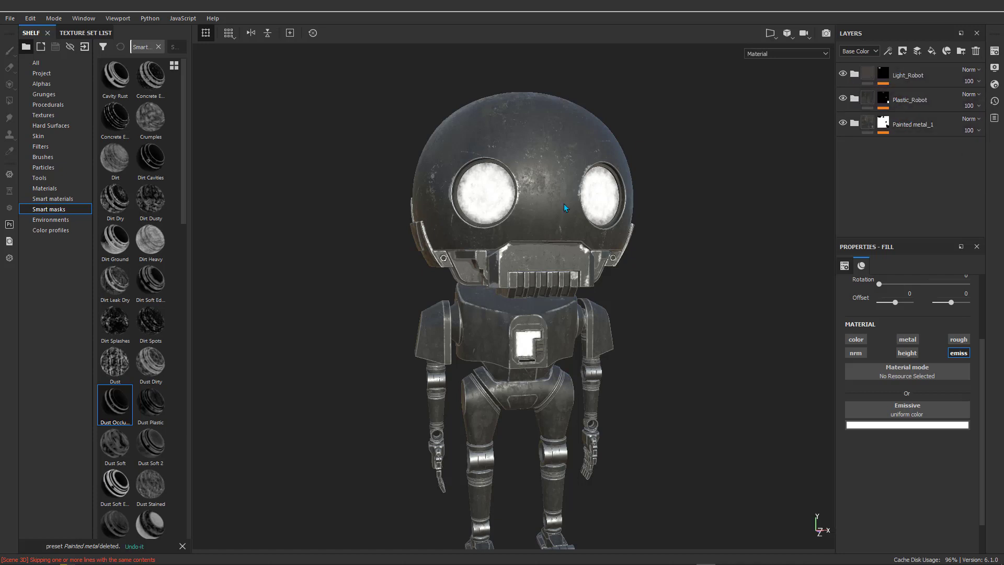
pyautogui.keyDown('alt'); pyautogui.moveTo(400, 174); pyautogui.dragTo(556, 232); pyautogui.keyUp('alt')
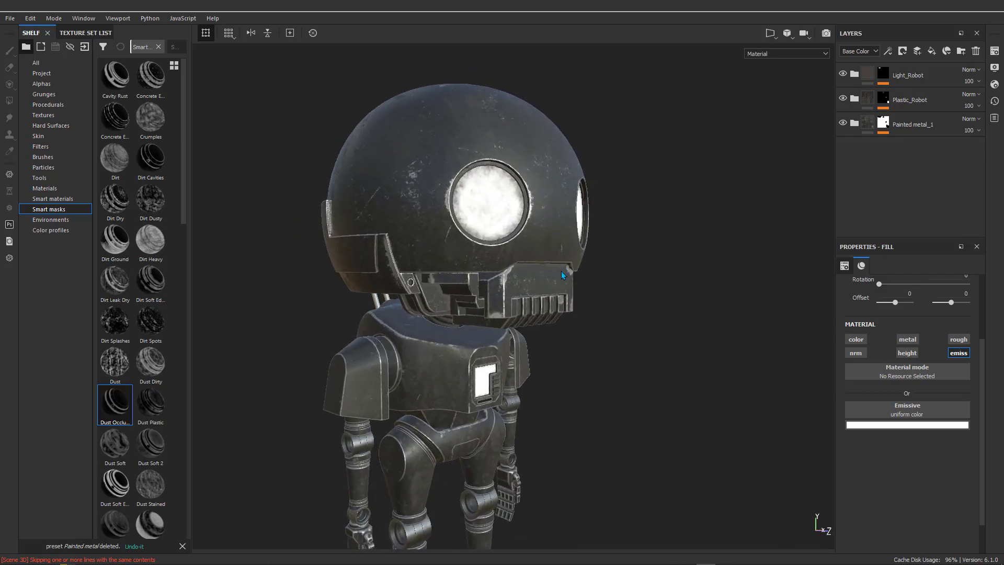
pyautogui.click(46, 94)
pyautogui.click(50, 83)
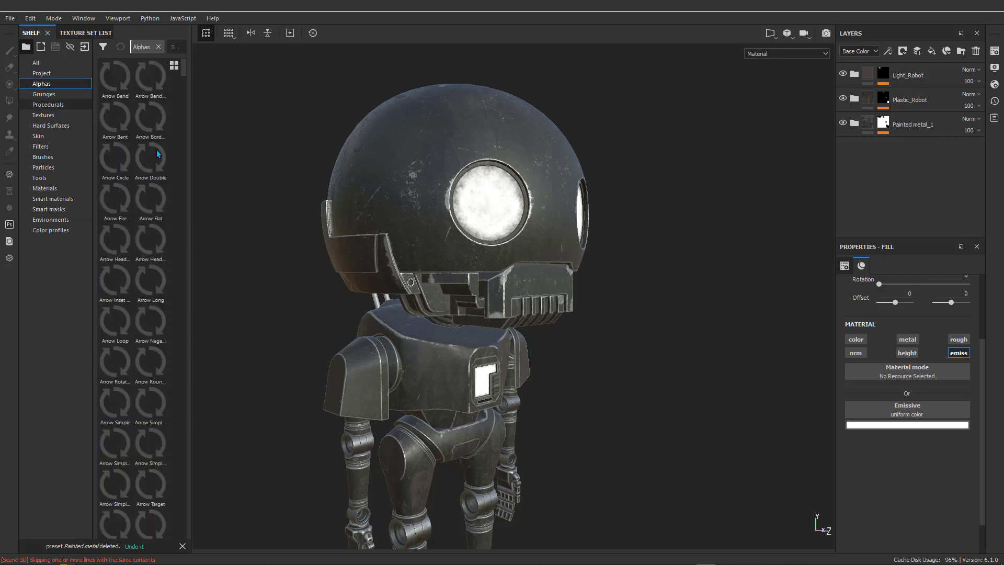
pyautogui.moveTo(191, 139); pyautogui.dragTo(239, 140)
# Step: Look through the alpha thumbnails for shapes that could be painted onto the robot
pyautogui.scroll(-3, 166, 194)
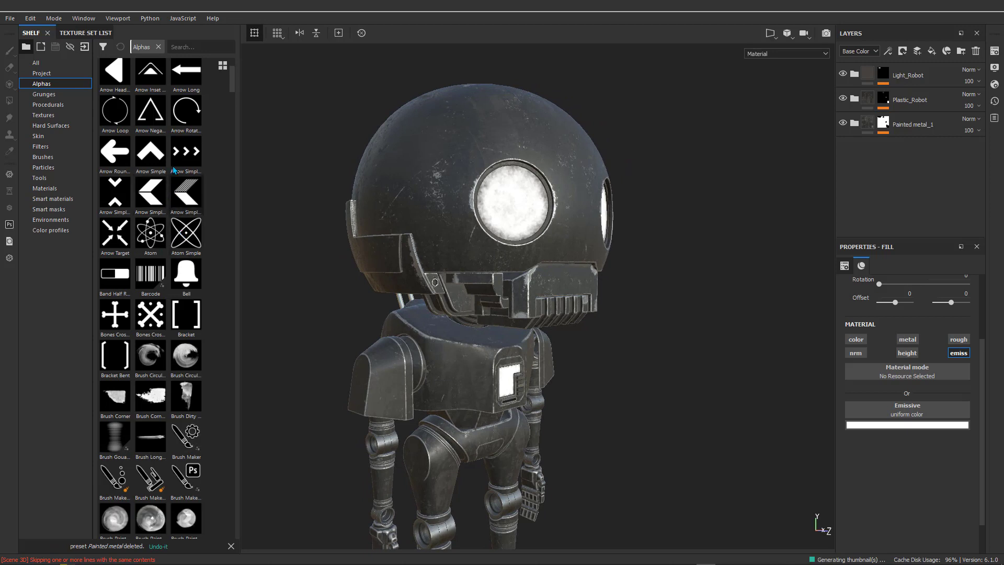
pyautogui.scroll(-3, 173, 188)
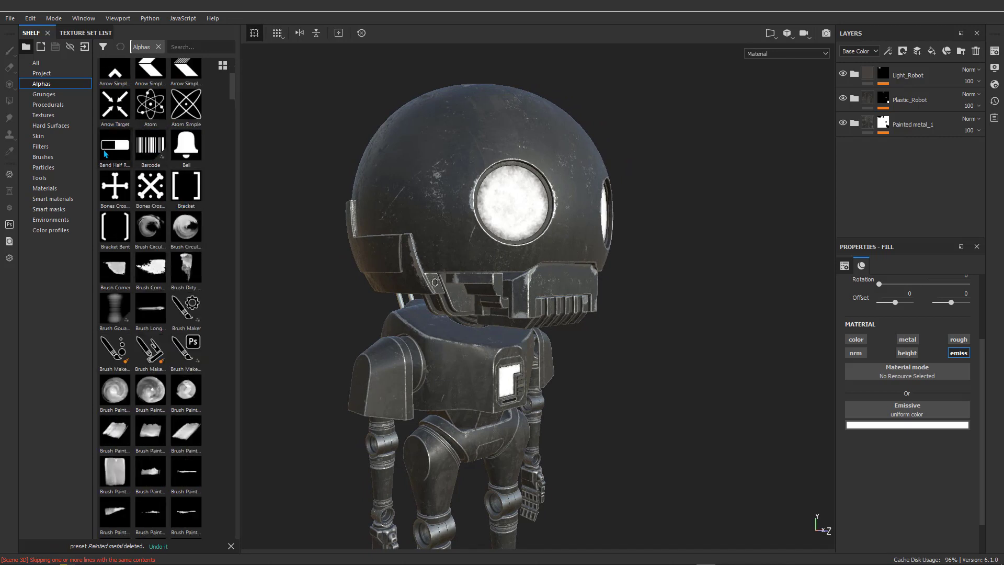
pyautogui.scroll(-15, 183, 251)
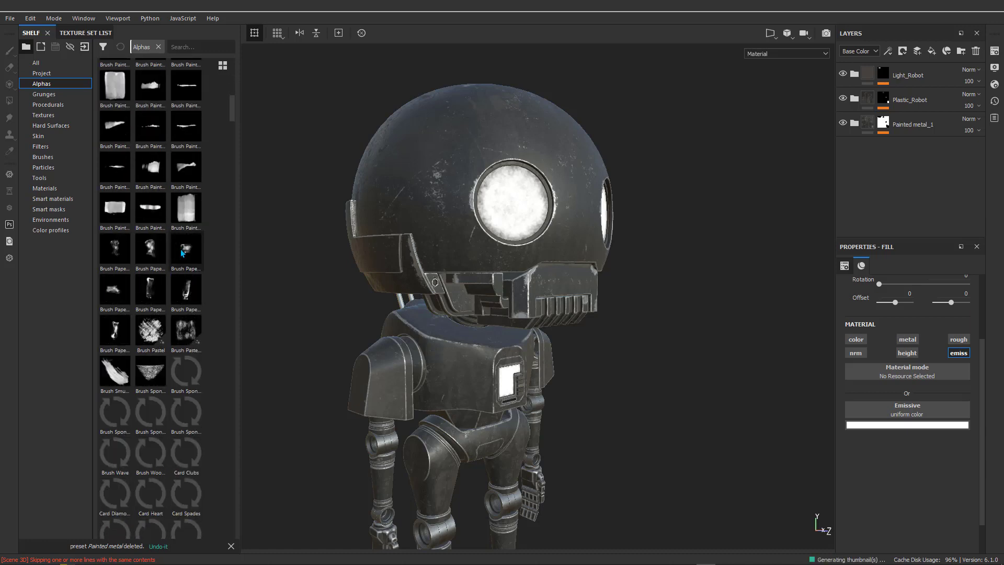
pyautogui.scroll(-15, 188, 245)
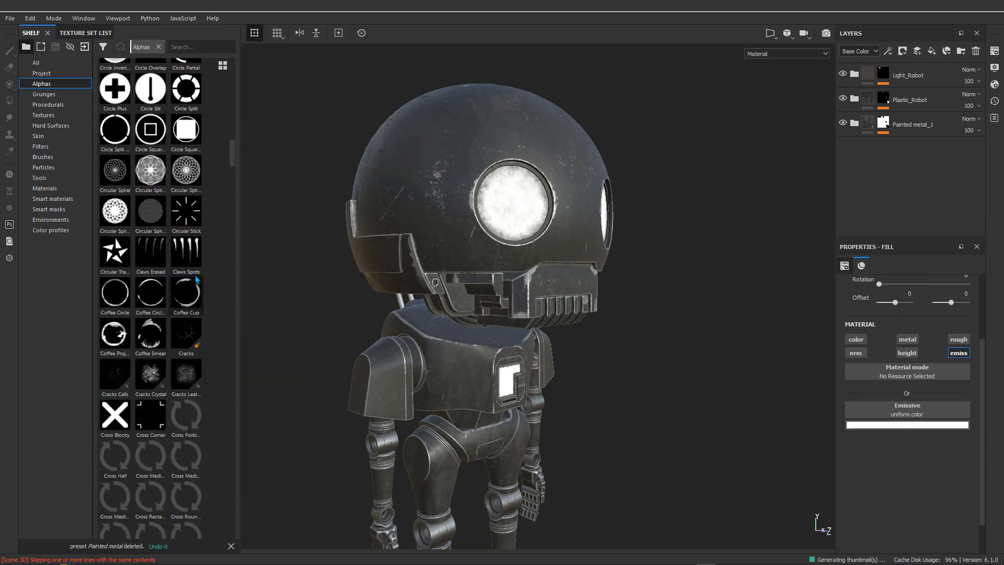
pyautogui.scroll(-13, 201, 281)
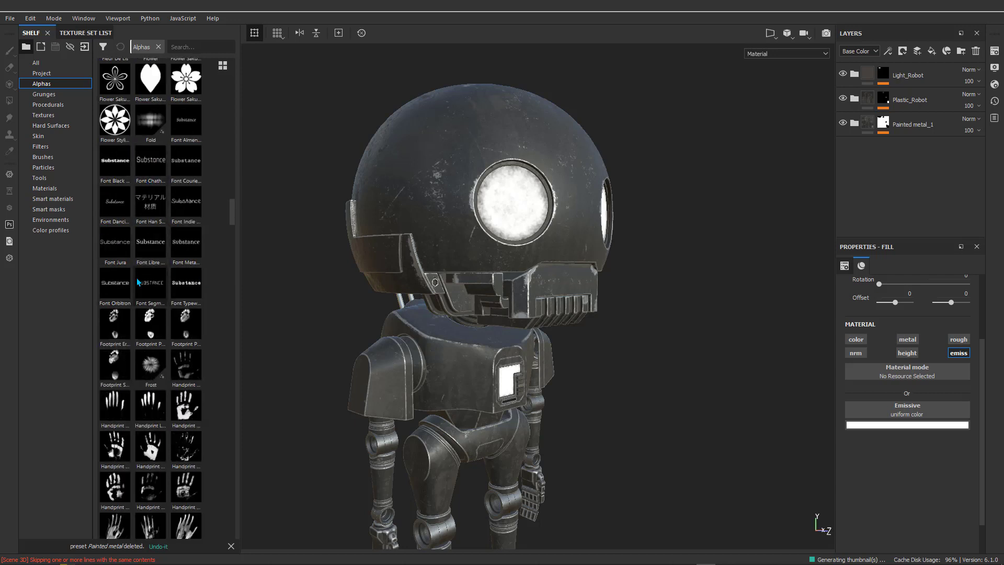
pyautogui.scroll(-5, 172, 269)
pyautogui.scroll(-3, 172, 269)
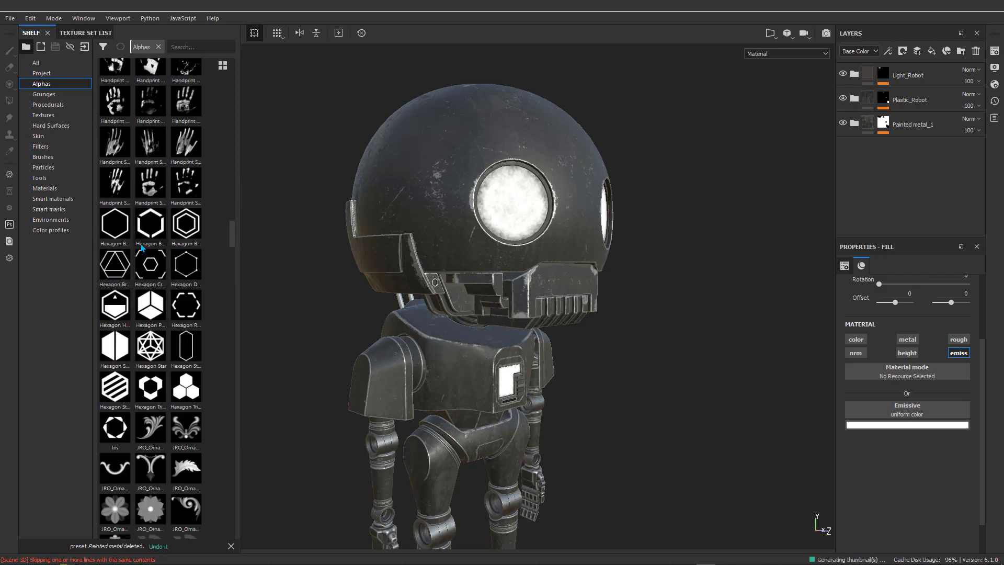
pyautogui.scroll(-5, 167, 372)
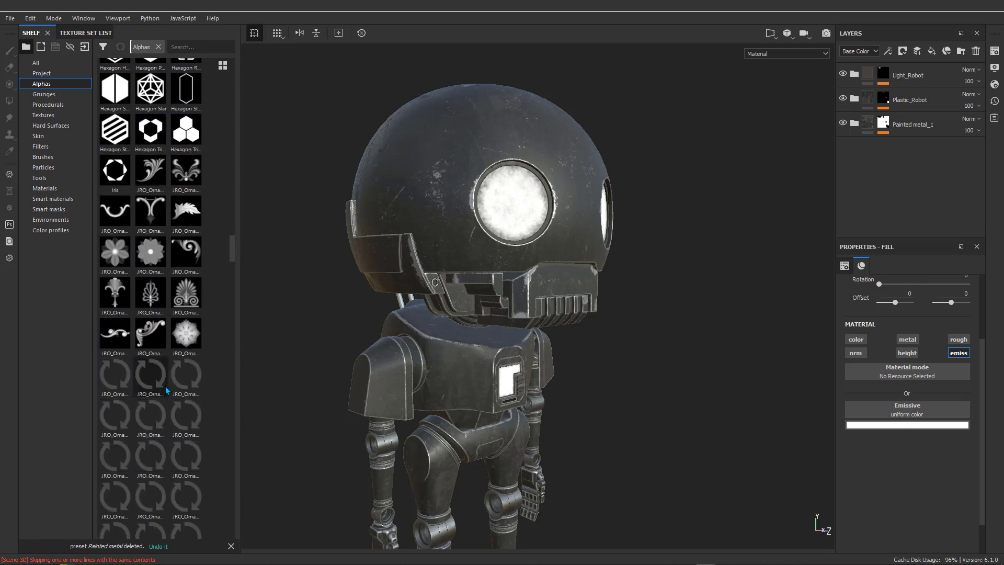
pyautogui.scroll(-8, 157, 288)
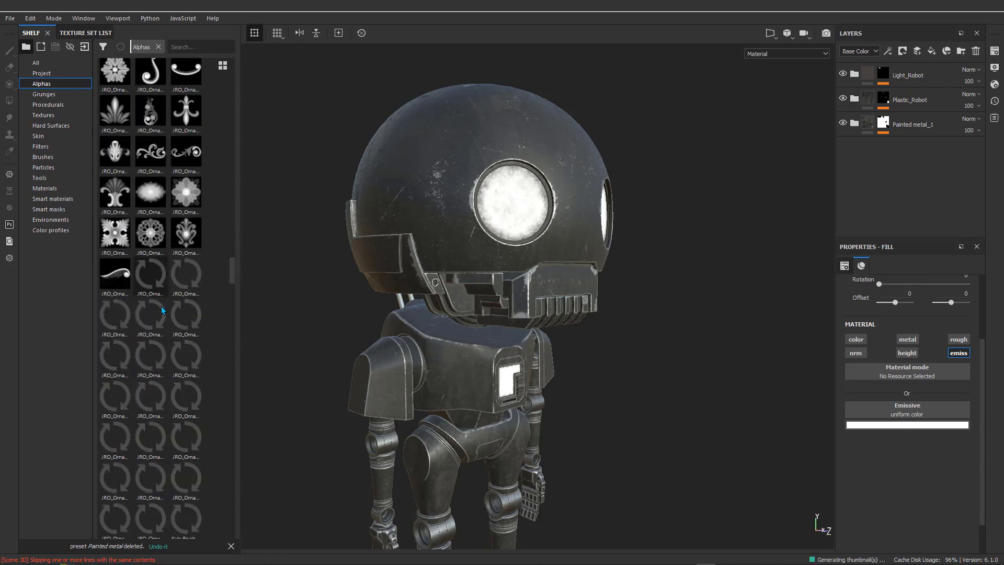
pyautogui.scroll(6, 154, 193)
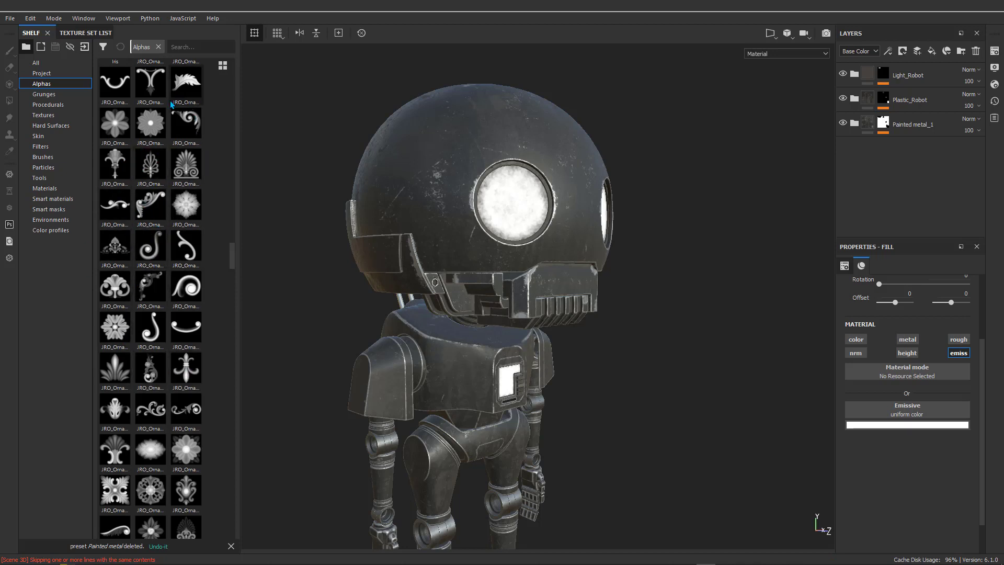
pyautogui.scroll(-5, 177, 318)
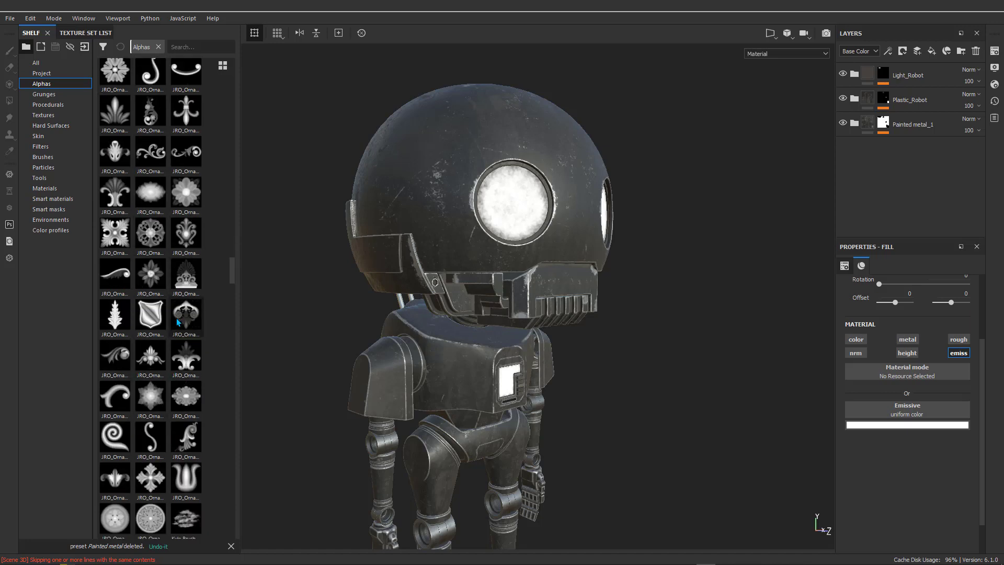
pyautogui.scroll(-8, 178, 321)
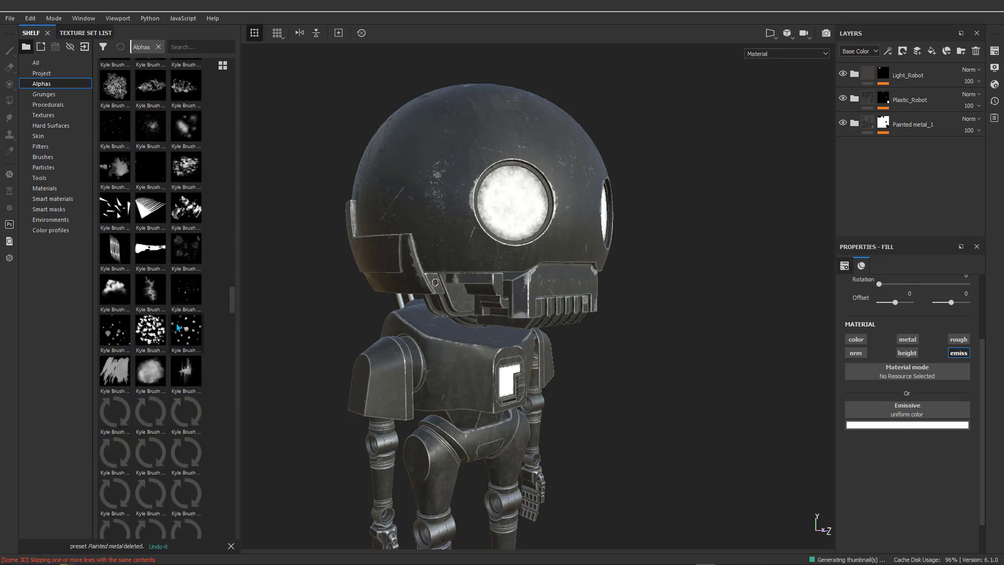
pyautogui.scroll(-3, 171, 334)
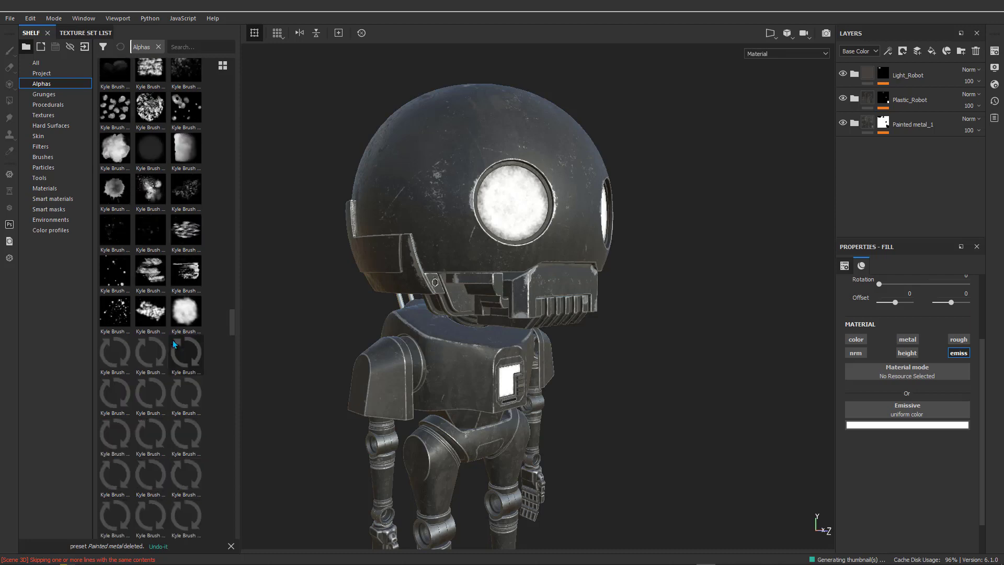
pyautogui.scroll(15, 168, 333)
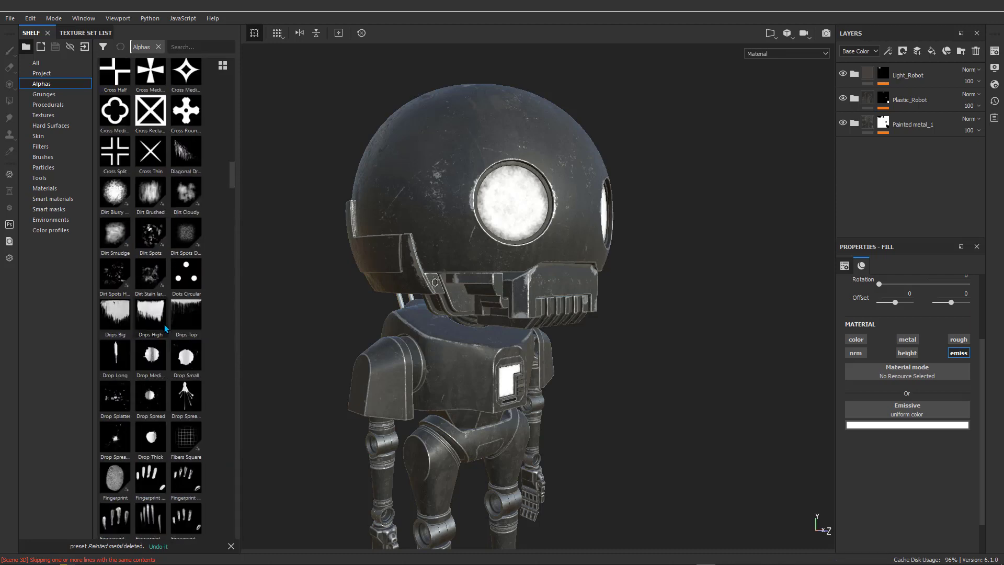
pyautogui.scroll(10, 165, 327)
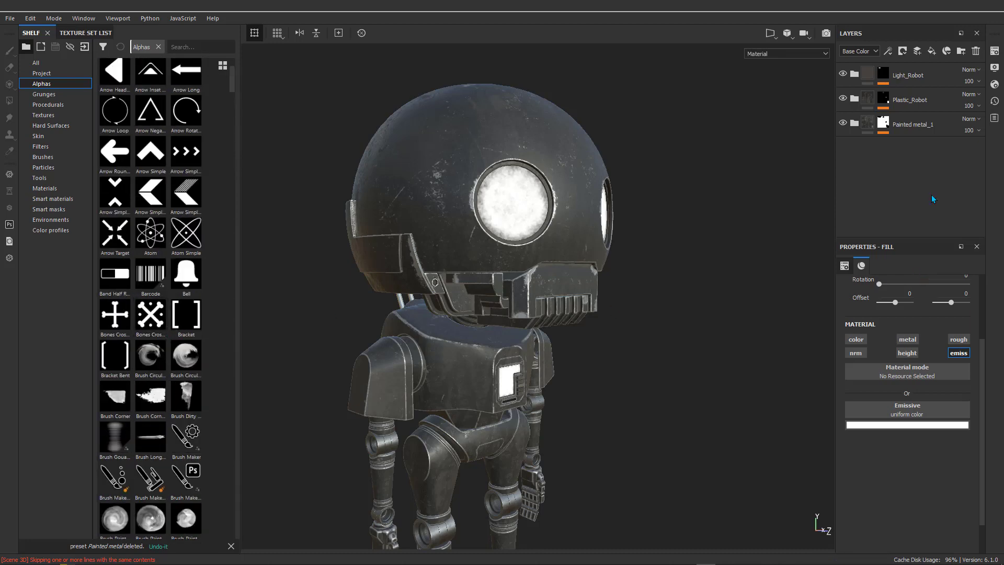
# Step: Add a paint layer above the Light_Robot folder and limit its brush material to the color channel
pyautogui.click(949, 79)
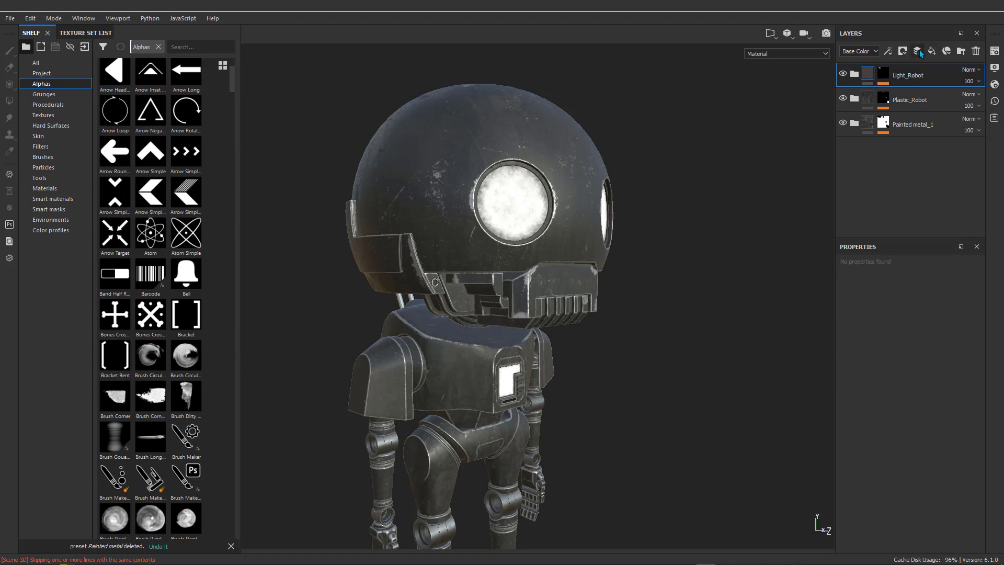
pyautogui.click(917, 51)
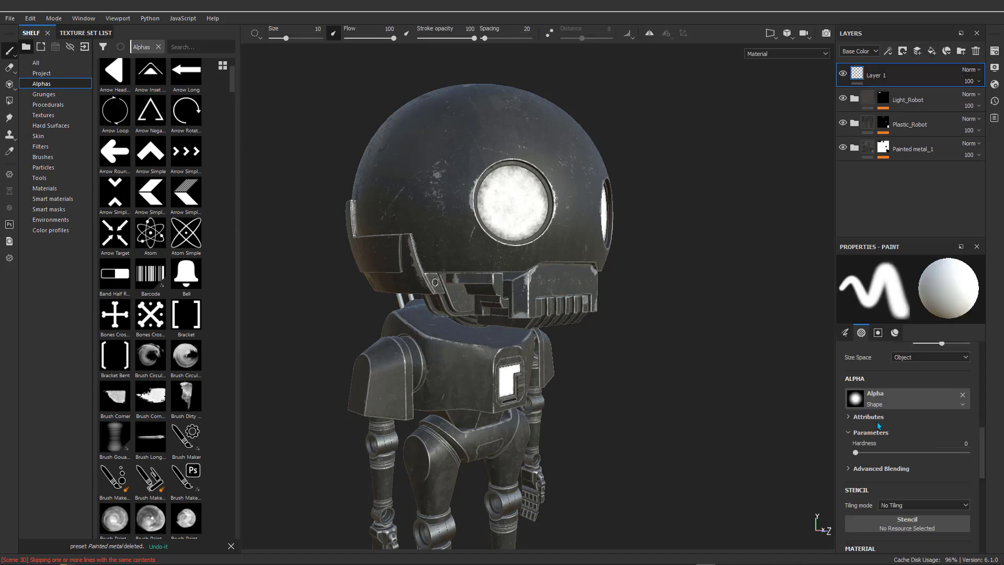
pyautogui.scroll(-5, 894, 457)
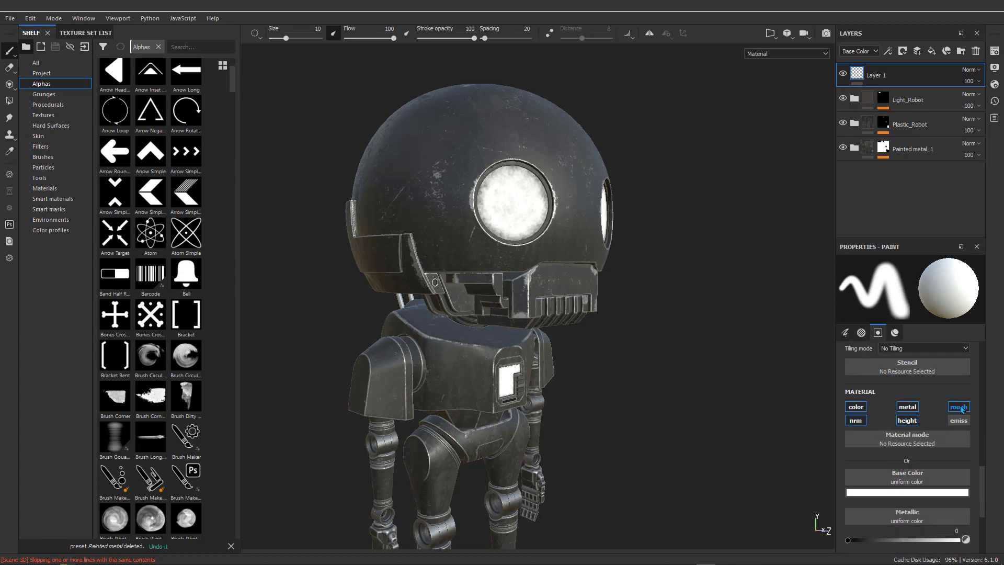
pyautogui.click(856, 421)
pyautogui.click(908, 420)
pyautogui.click(908, 407)
pyautogui.click(960, 408)
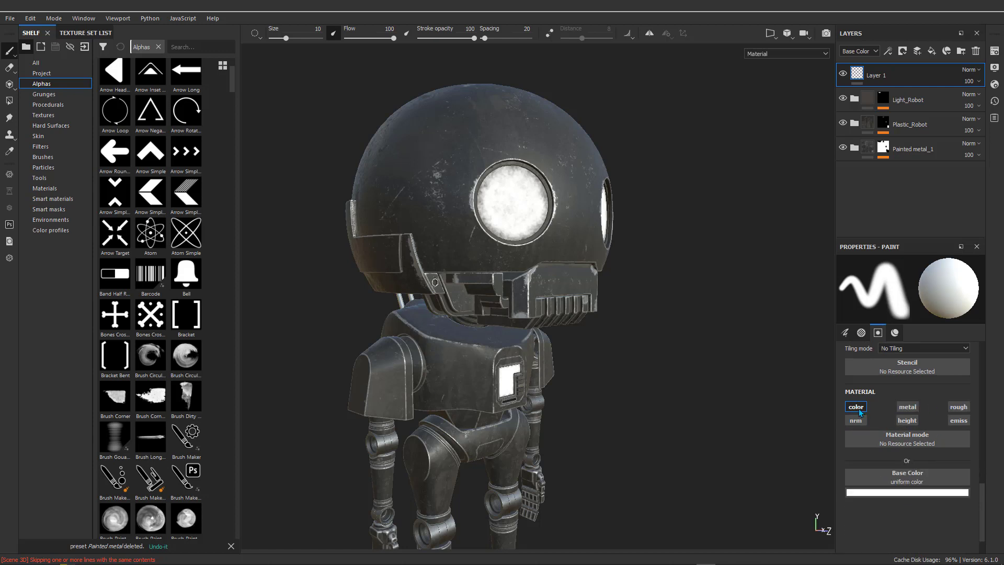
# Step: Use the Arrow Simple alpha for the brush and try stamping it in white on the robot's head
pyautogui.scroll(3, 929, 428)
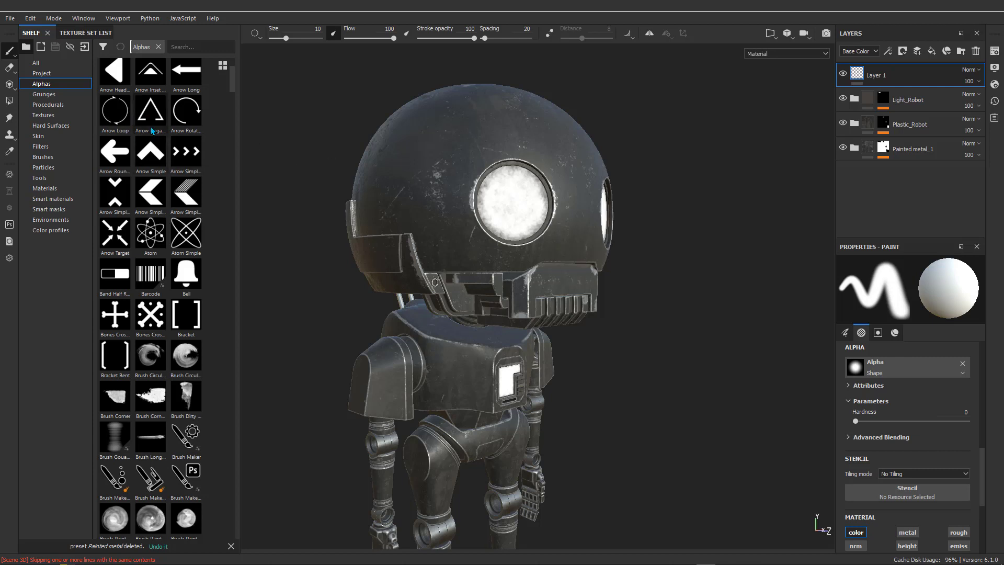
pyautogui.click(151, 155)
pyautogui.keyDown('alt'); pyautogui.moveTo(596, 201); pyautogui.dragTo(510, 195); pyautogui.keyUp('alt')
pyautogui.scroll(3, 591, 181)
pyautogui.keyDown('alt'); pyautogui.moveTo(590, 199); pyautogui.dragTo(554, 201); pyautogui.keyUp('alt')
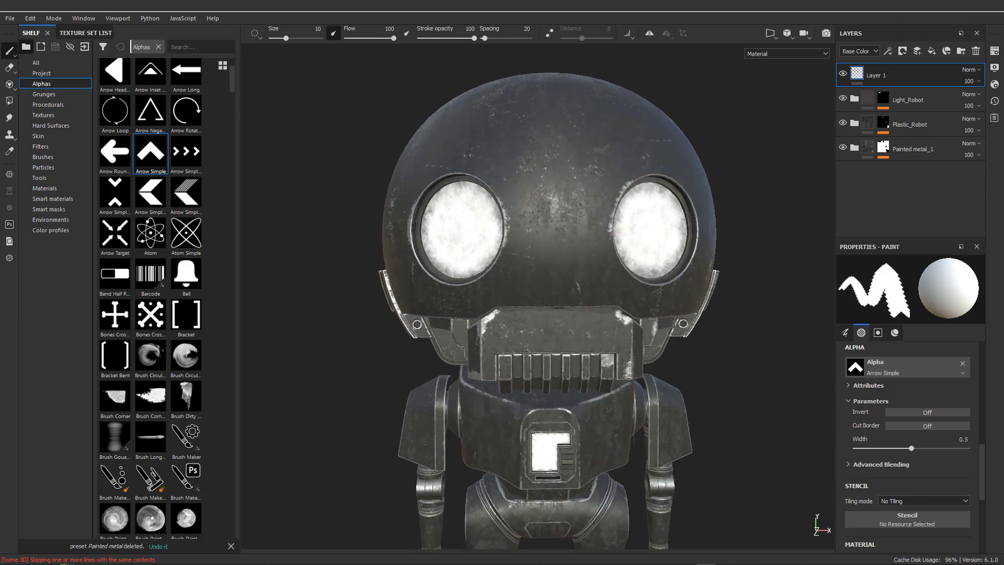
pyautogui.click(445, 308)
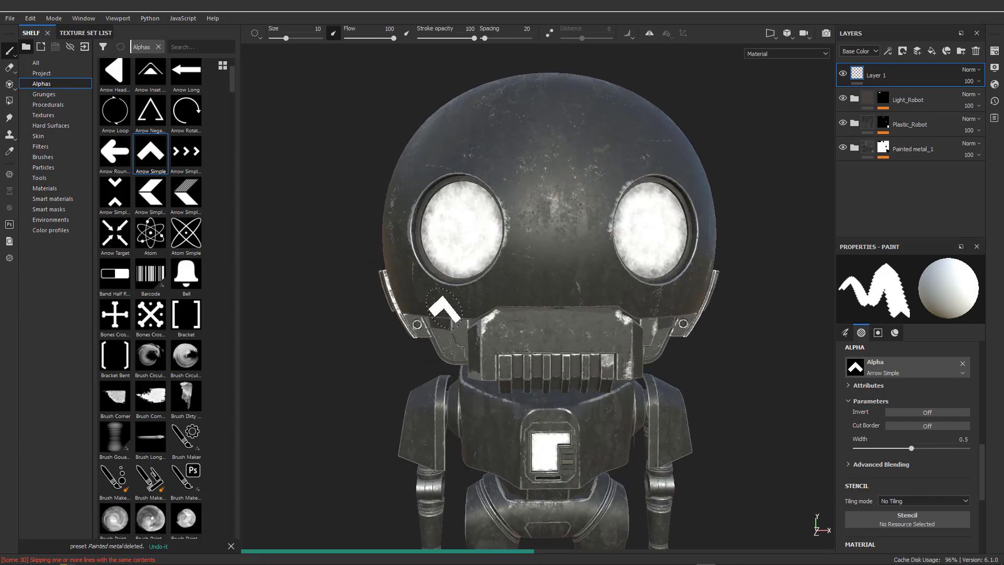
pyautogui.moveTo(474, 233)
pyautogui.keyDown('alt'); pyautogui.mouseDown()
pyautogui.moveTo(562, 230)
pyautogui.moveTo(516, 221)
pyautogui.mouseUp(); pyautogui.keyUp('alt')
pyautogui.scroll(3, 557, 210)
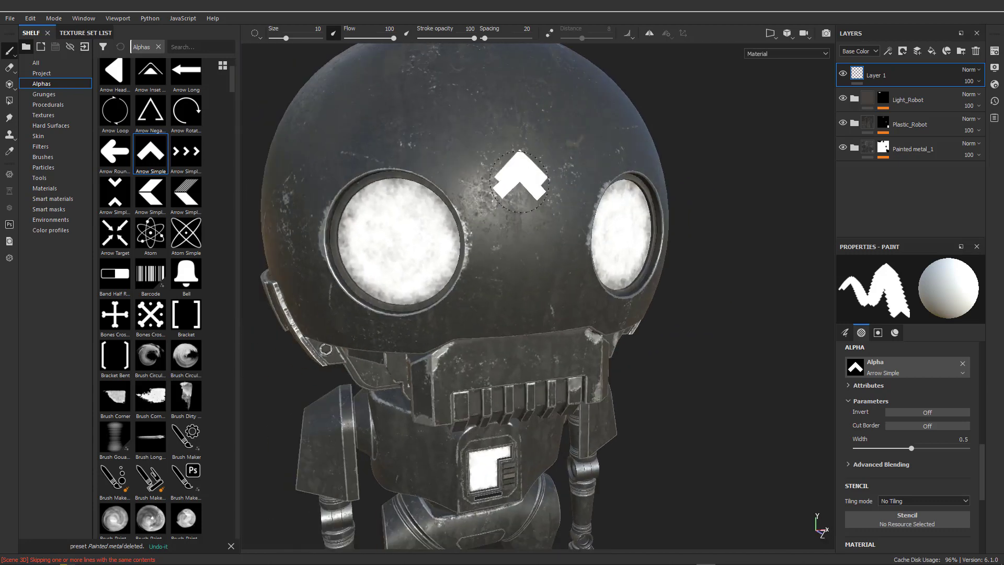
pyautogui.moveTo(448, 242)
pyautogui.keyDown('alt'); pyautogui.mouseDown()
pyautogui.moveTo(484, 242)
pyautogui.moveTo(410, 240)
pyautogui.moveTo(465, 241)
pyautogui.moveTo(489, 210)
pyautogui.moveTo(384, 201)
pyautogui.moveTo(513, 226)
pyautogui.mouseUp(); pyautogui.keyUp('alt')
pyautogui.scroll(-5, 495, 238)
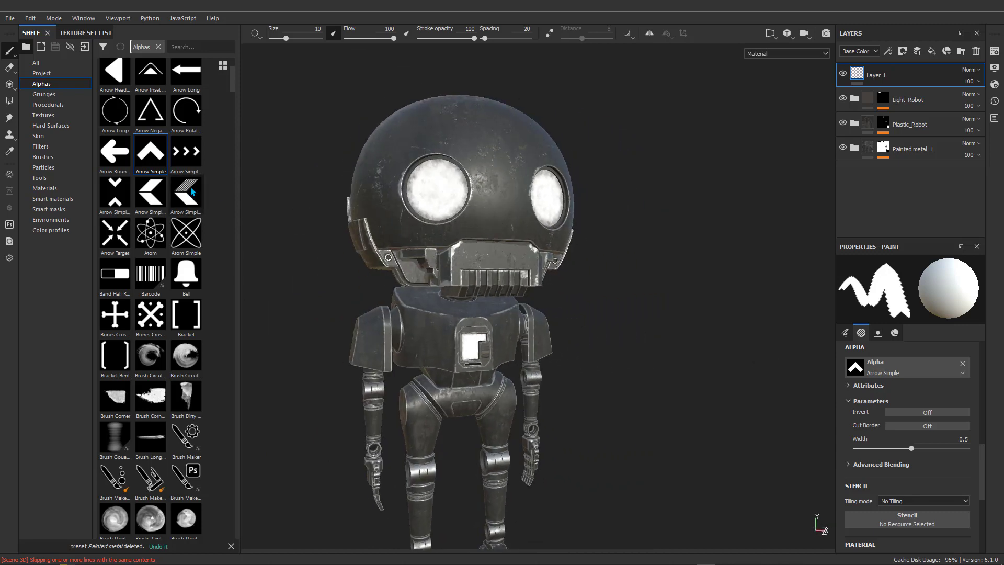
# Step: Check the image files in the project's blueprints folder in File Explorer, then return to Substance Painter
pyautogui.scroll(3, 191, 190)
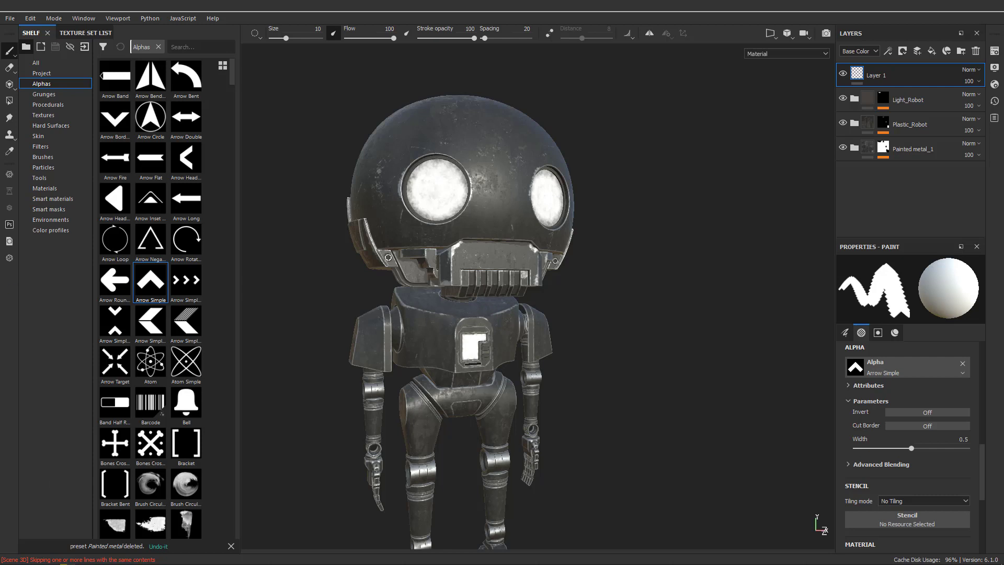
pyautogui.click(64, 564)
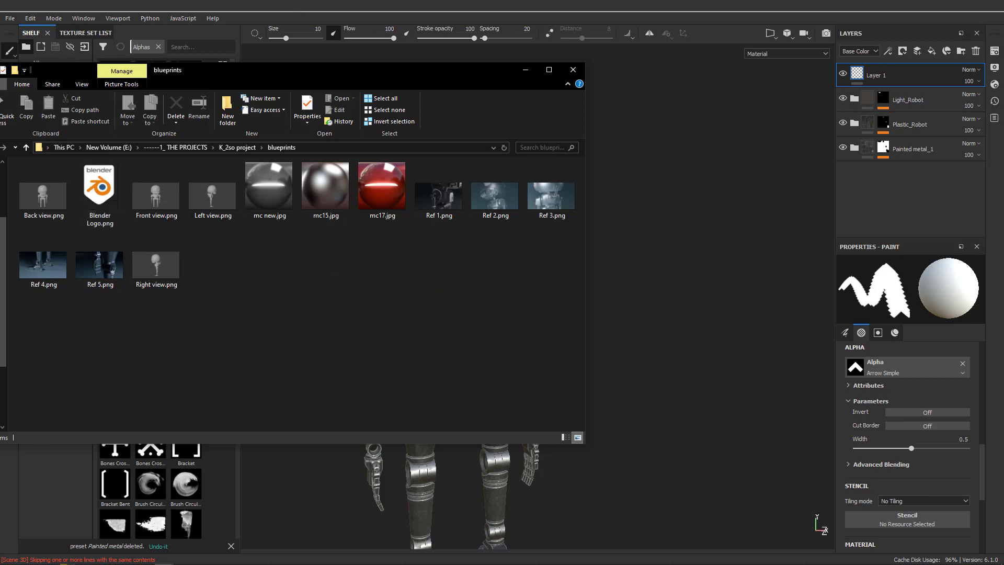
pyautogui.hotkey('alt', 'Tab')
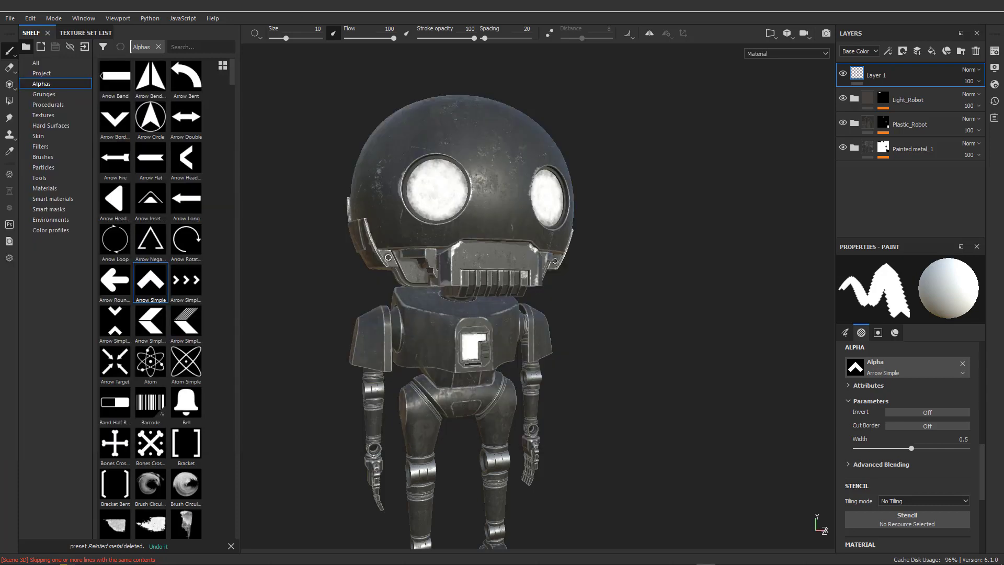
# Step: Add Blender Logo.png from the K_2so project's blueprints folder to the list of resources for import
pyautogui.click(84, 47)
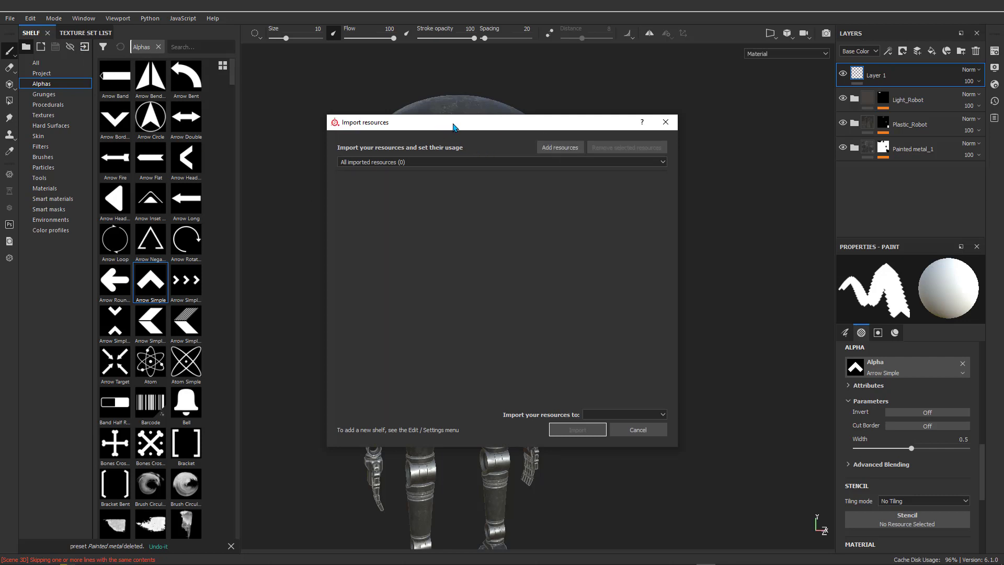
pyautogui.moveTo(458, 126); pyautogui.dragTo(469, 100)
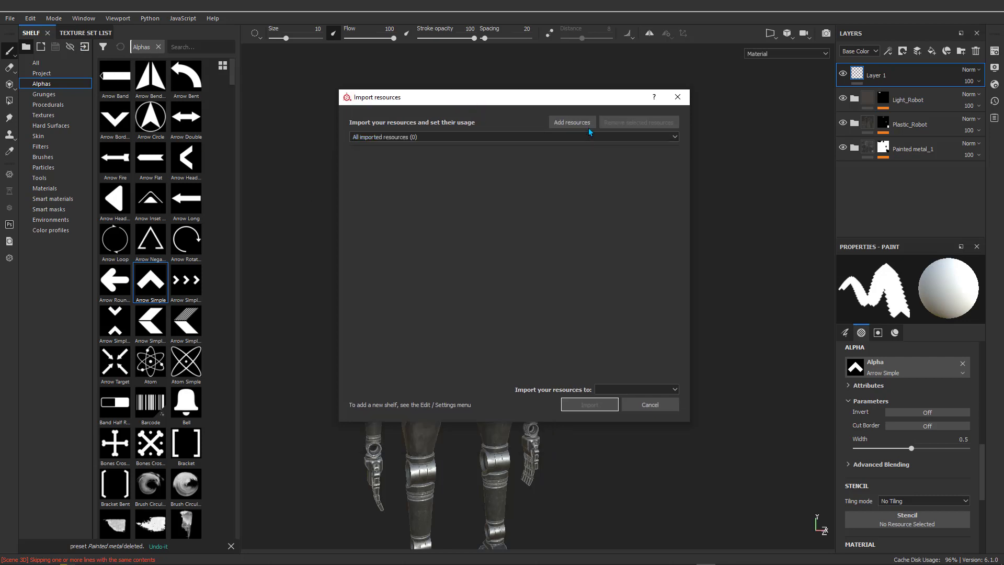
pyautogui.click(585, 122)
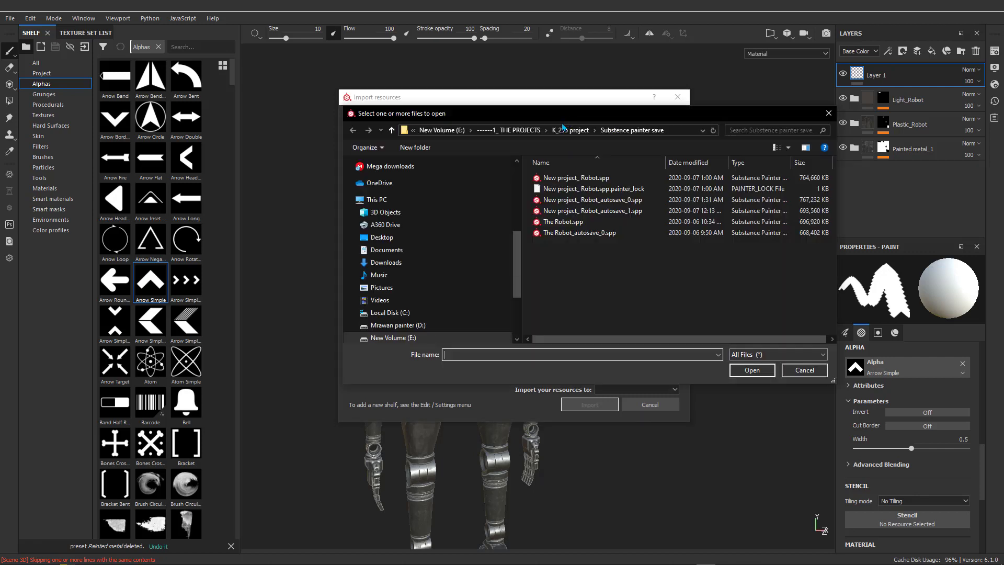
pyautogui.scroll(3, 416, 257)
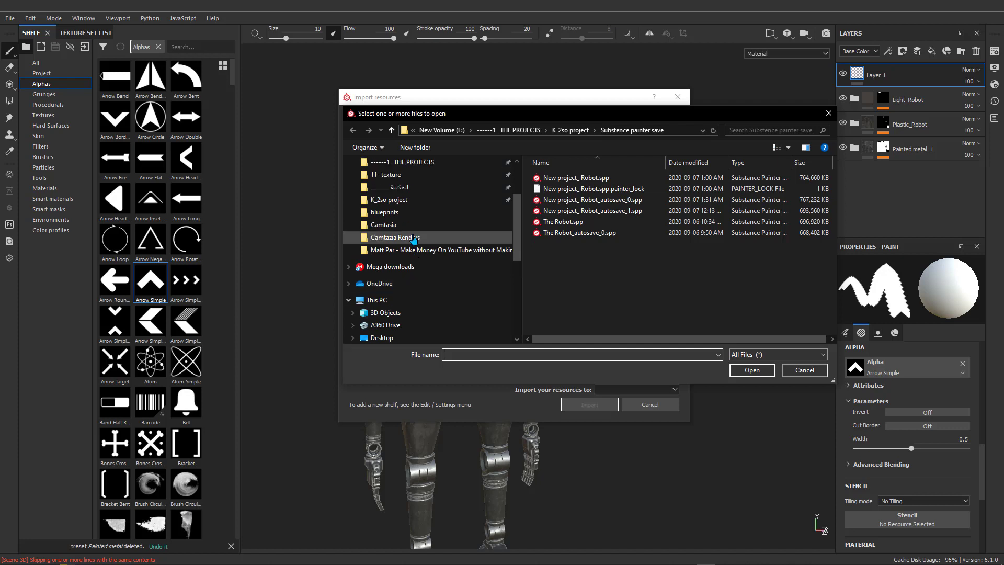
pyautogui.click(390, 200)
pyautogui.doubleClick(580, 194)
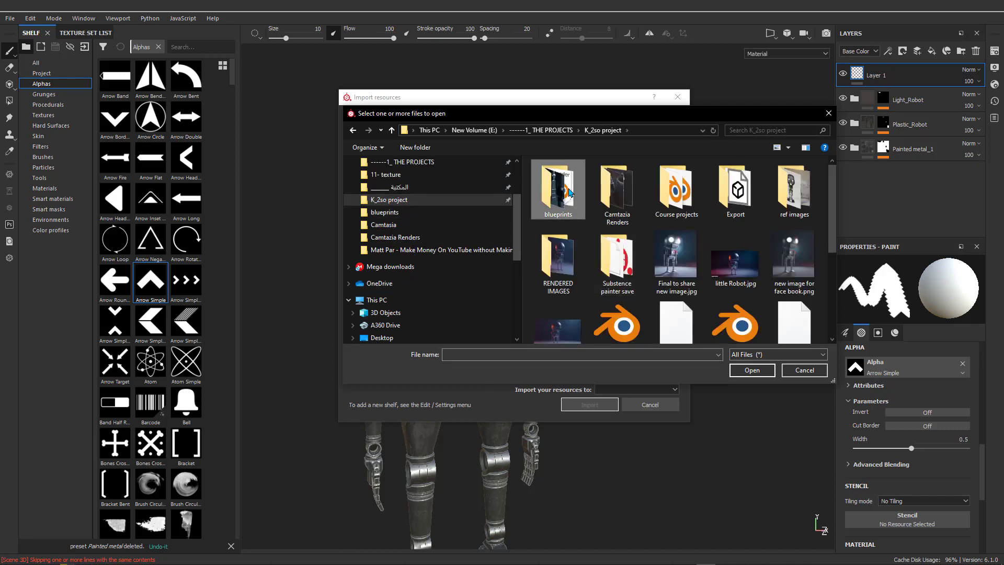
pyautogui.click(602, 191)
pyautogui.click(752, 371)
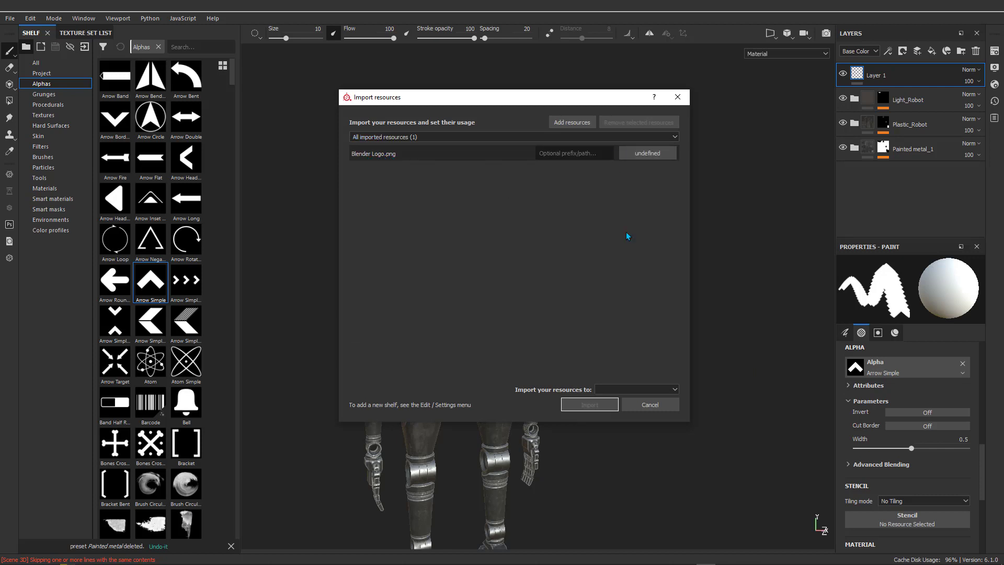
# Step: Set the import destination to project 'New project_ Robot' and define Blender Logo.png as a texture
pyautogui.moveTo(453, 102); pyautogui.dragTo(390, 82)
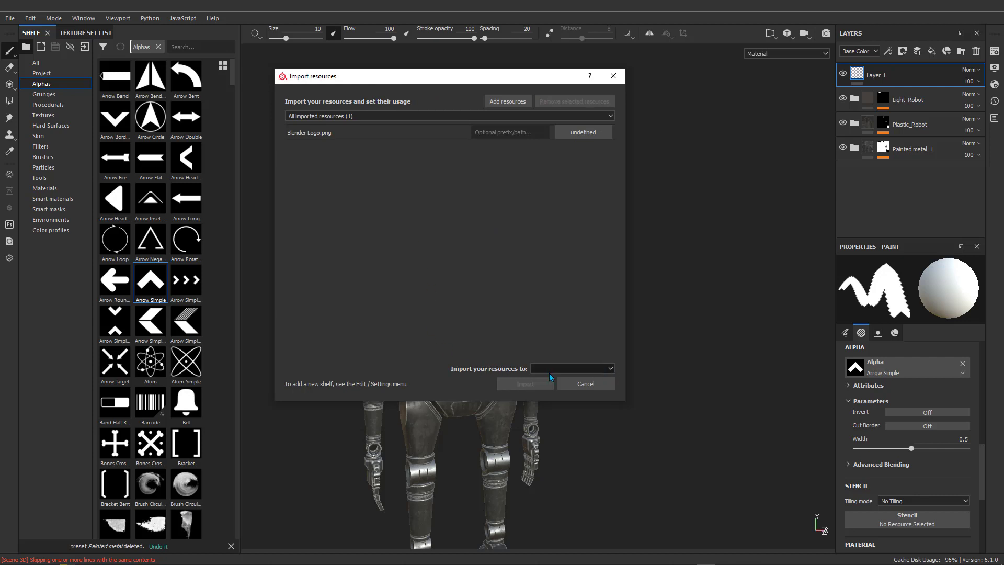
pyautogui.click(610, 369)
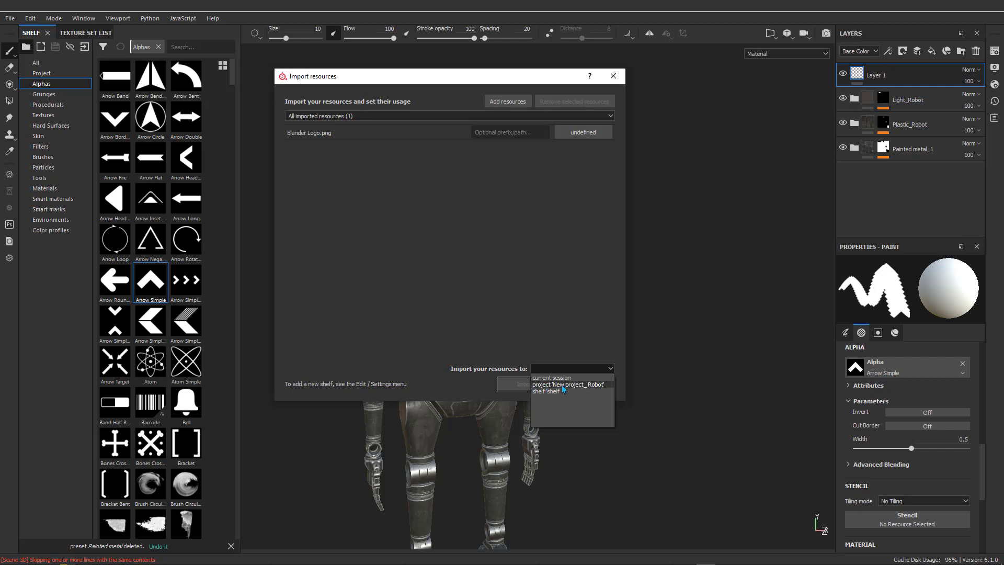
pyautogui.click(562, 385)
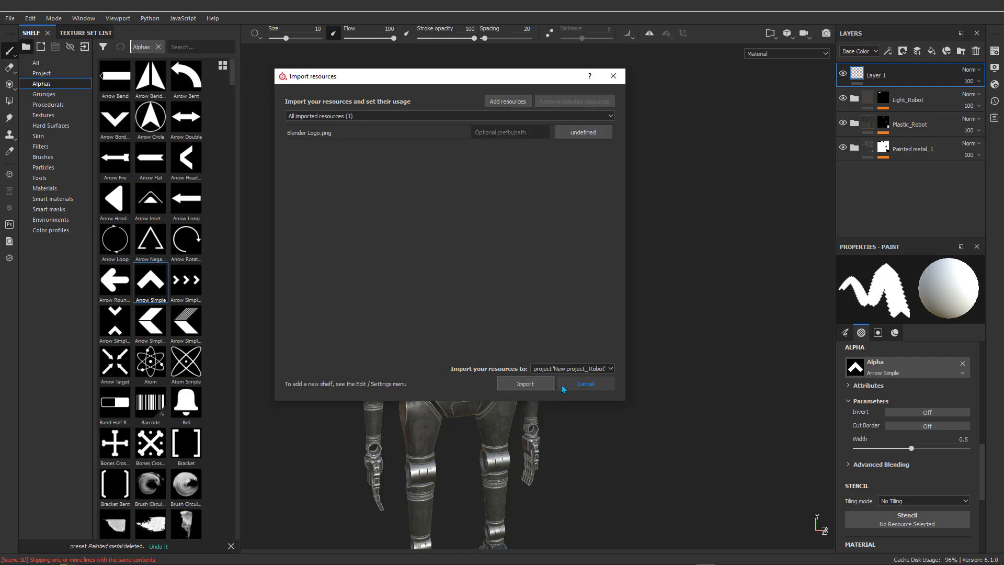
pyautogui.click(574, 131)
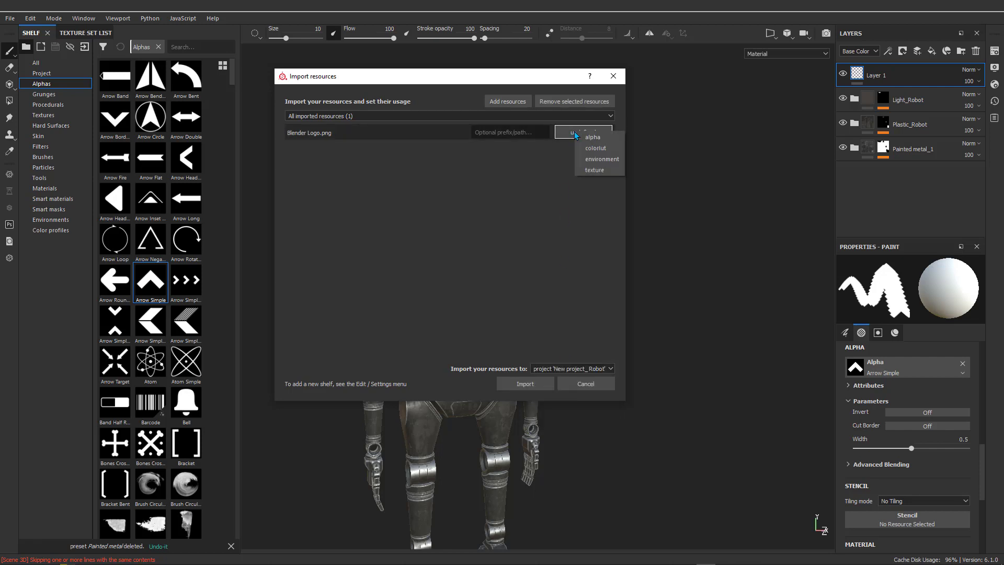
pyautogui.click(595, 171)
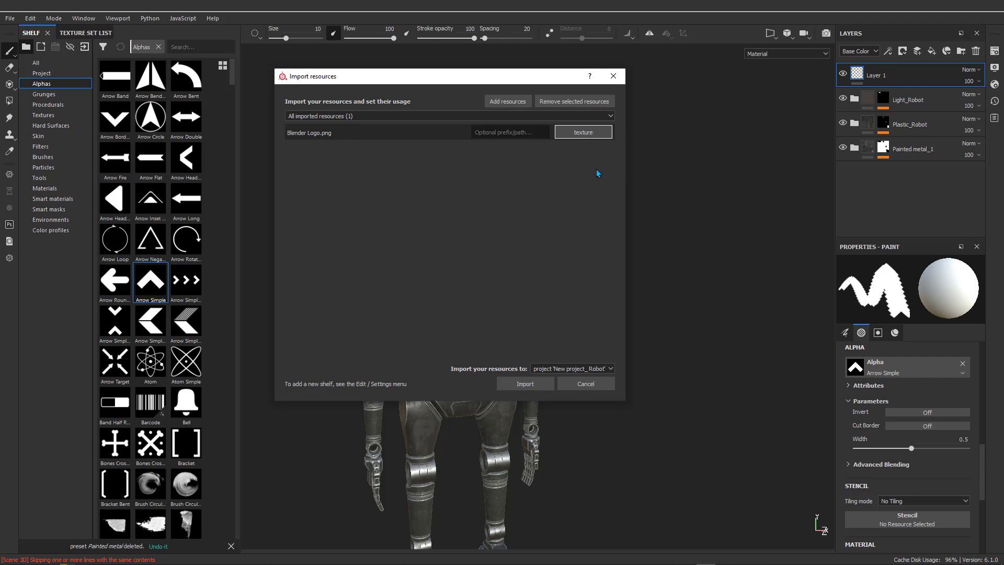
# Step: Give Blender Logo.png the prefix AAA and import it into the project
pyautogui.click(516, 131)
pyautogui.write('AAA')
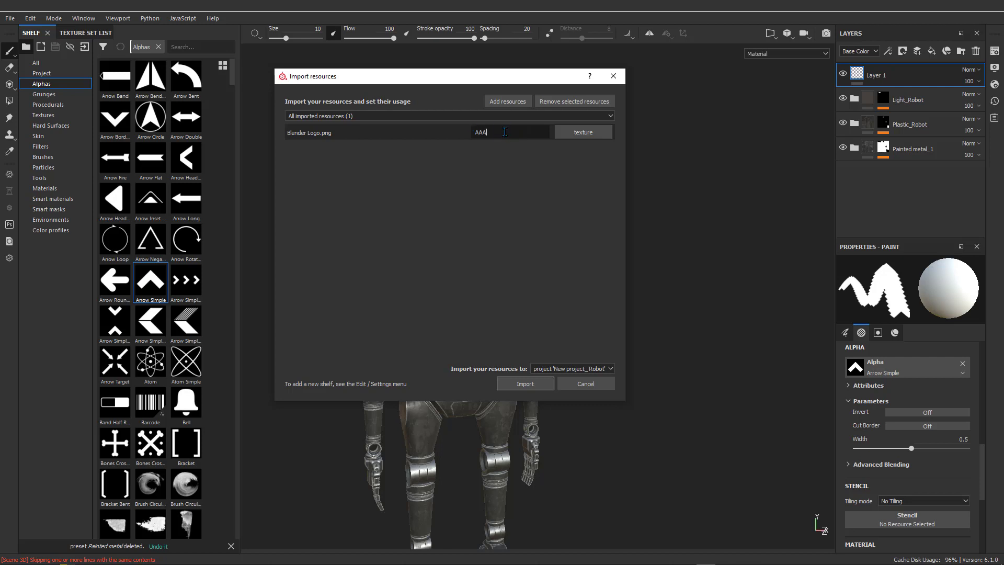
pyautogui.moveTo(505, 132); pyautogui.dragTo(458, 131)
pyautogui.click(486, 169)
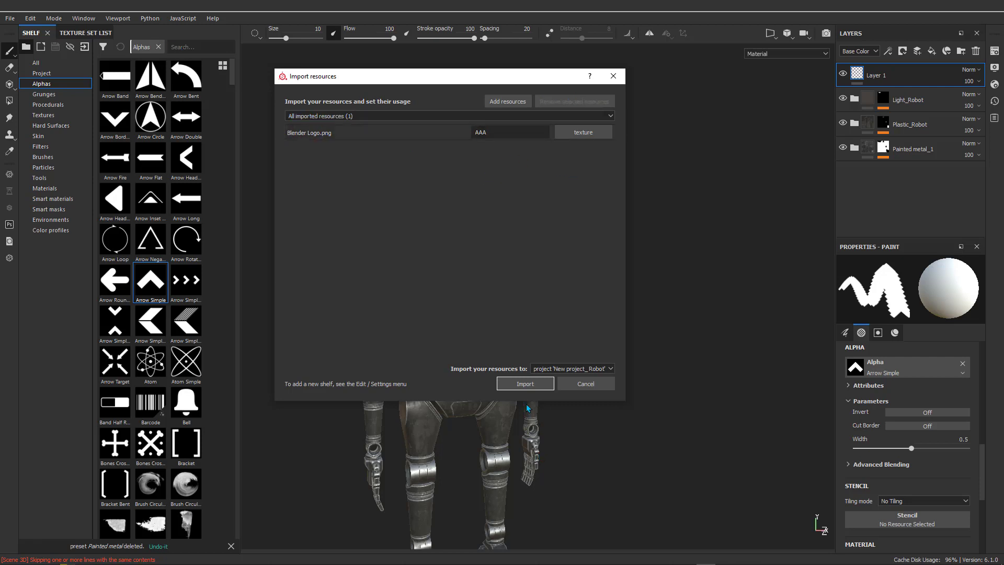
pyautogui.click(526, 384)
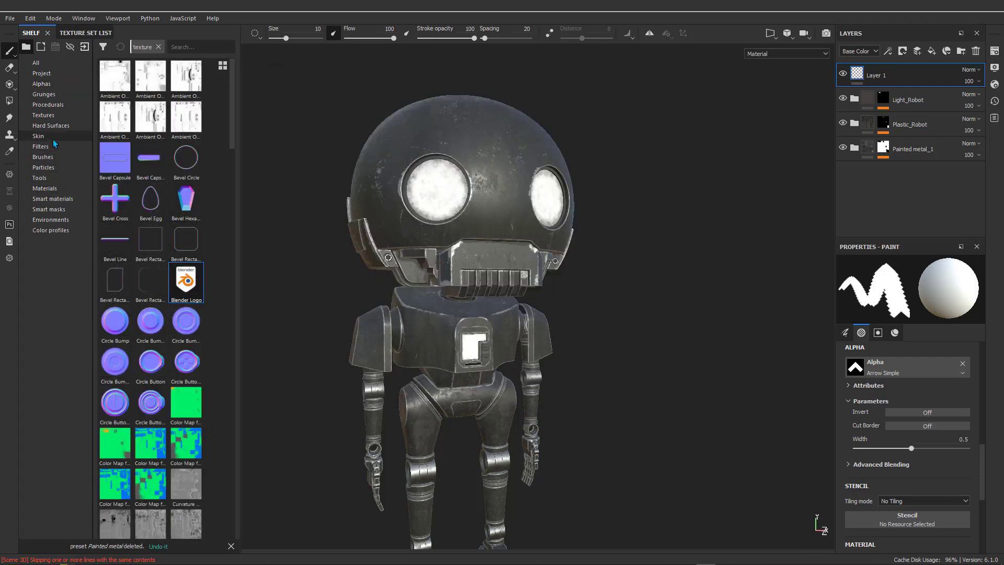
# Step: Show the shelf's textures and filter them by the prefix aaa to find the imported logo
pyautogui.click(44, 115)
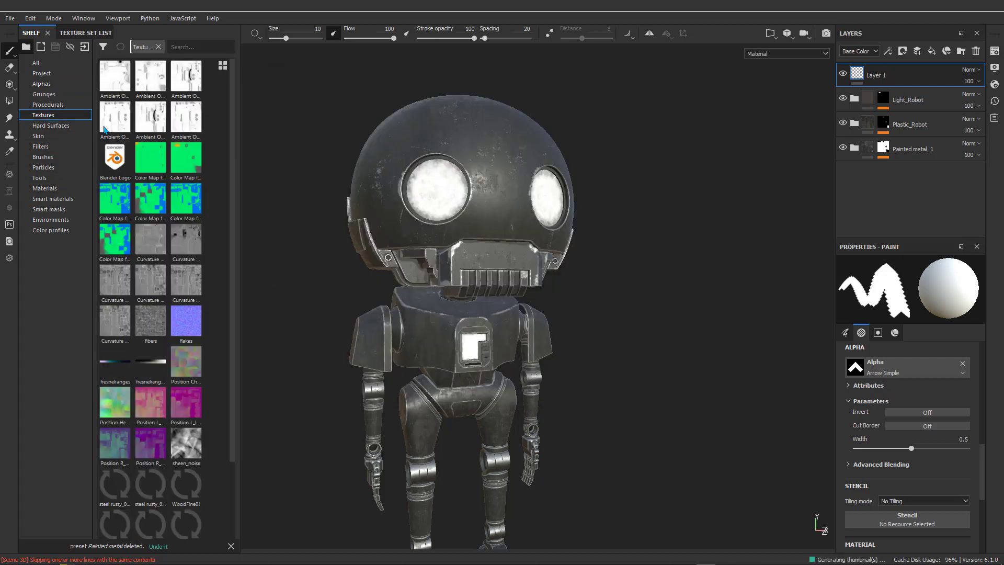
pyautogui.click(187, 47)
pyautogui.write('aa')
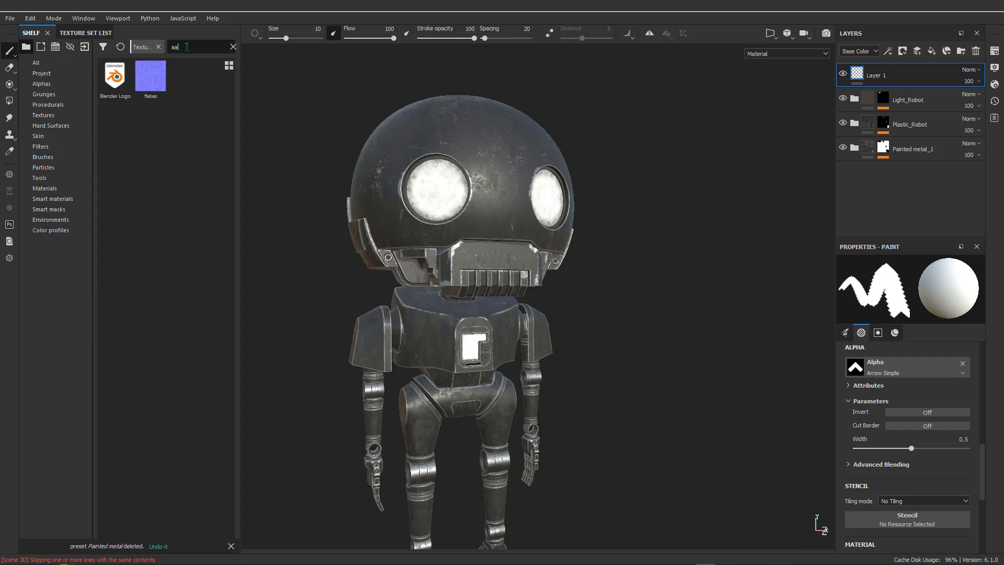
pyautogui.write('a')
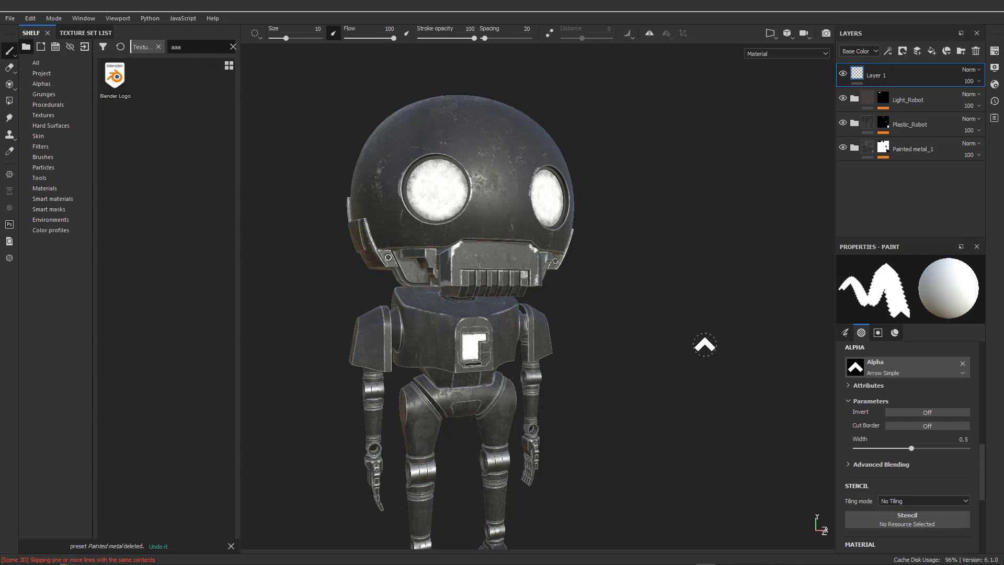
pyautogui.scroll(3, 899, 434)
pyautogui.scroll(4, 899, 432)
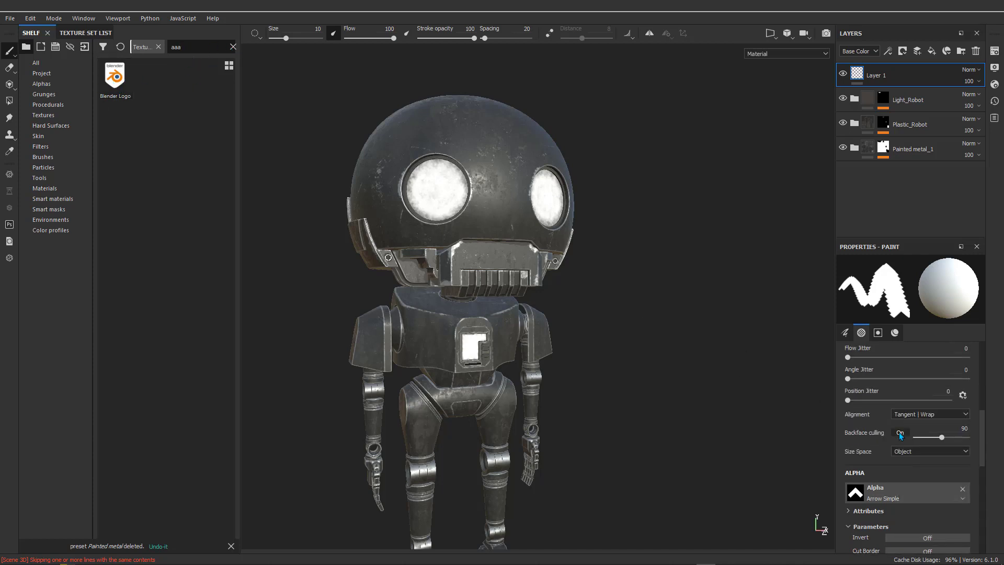
pyautogui.scroll(-3, 899, 432)
pyautogui.scroll(6, 899, 433)
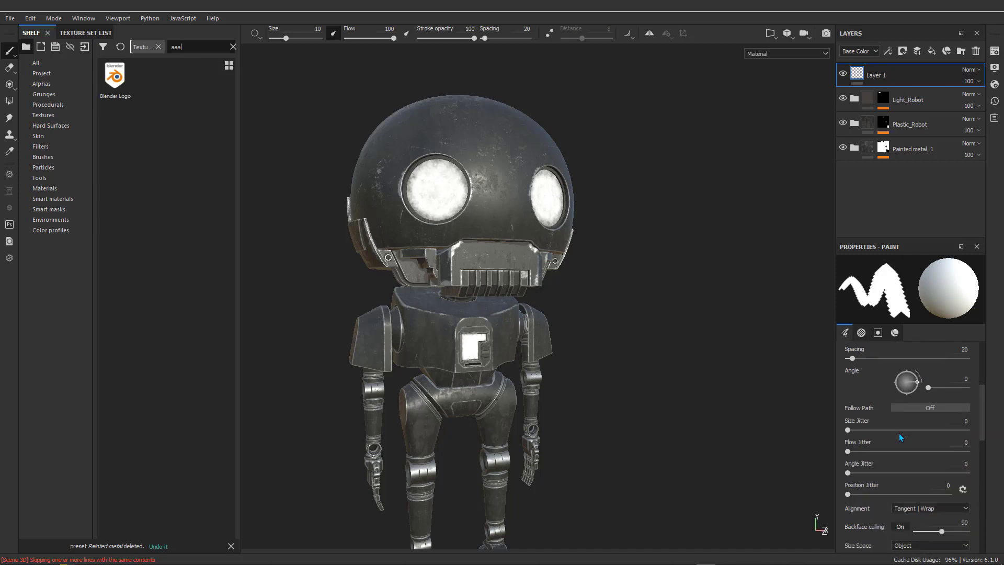
pyautogui.scroll(2, 497, 172)
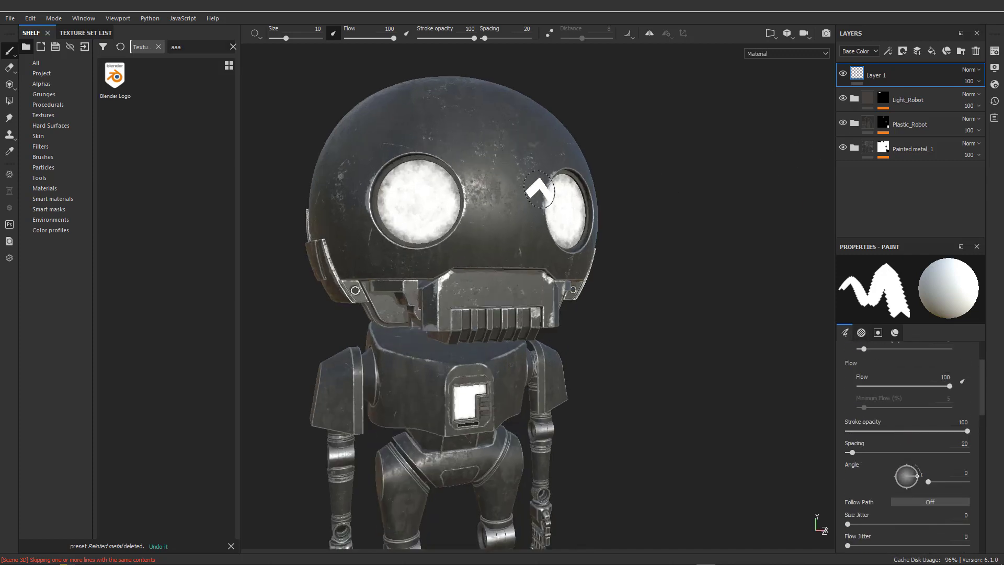
# Step: Replace the empty paint layer Layer 1 with a fill layer that uses Blender Logo as its base color
pyautogui.click(976, 50)
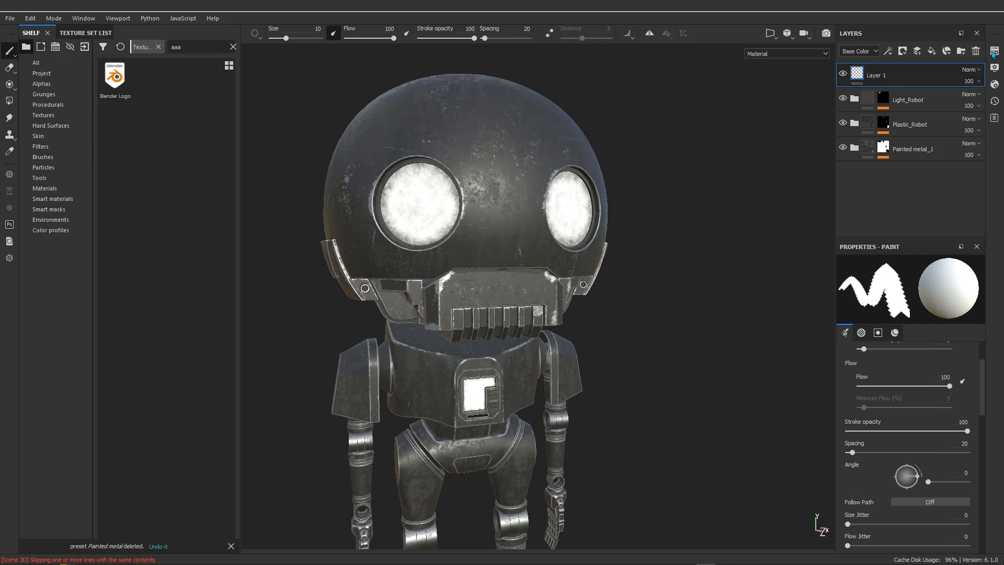
pyautogui.click(932, 51)
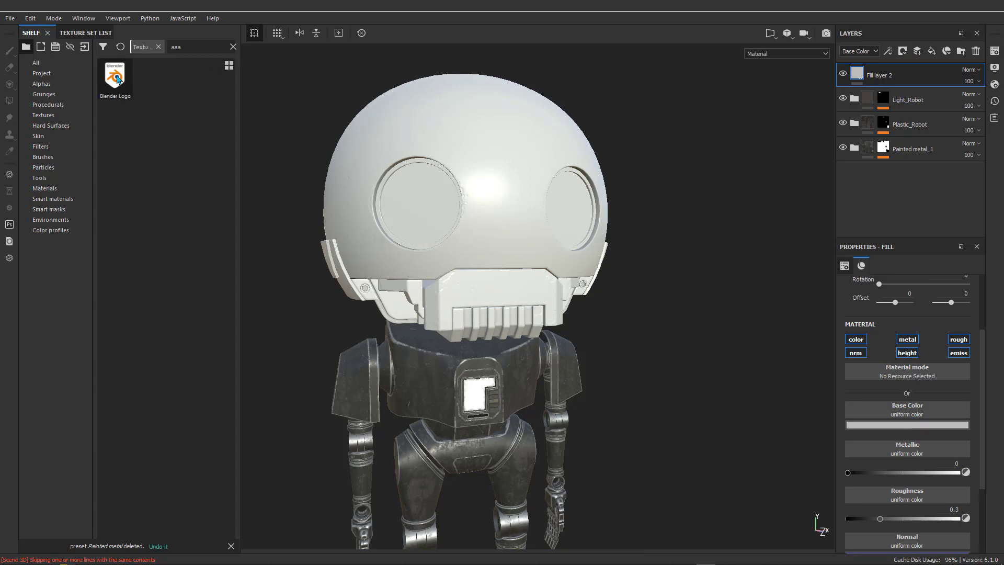
pyautogui.moveTo(115, 76); pyautogui.dragTo(904, 408)
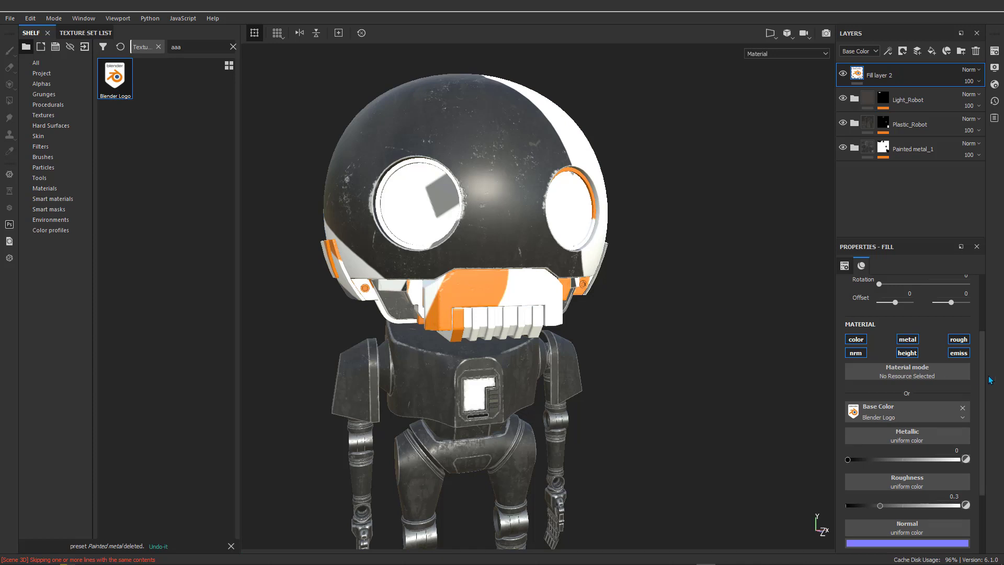
# Step: Limit the logo fill layer to the color channel by turning off emiss, metal, rough, height and nrm
pyautogui.click(959, 353)
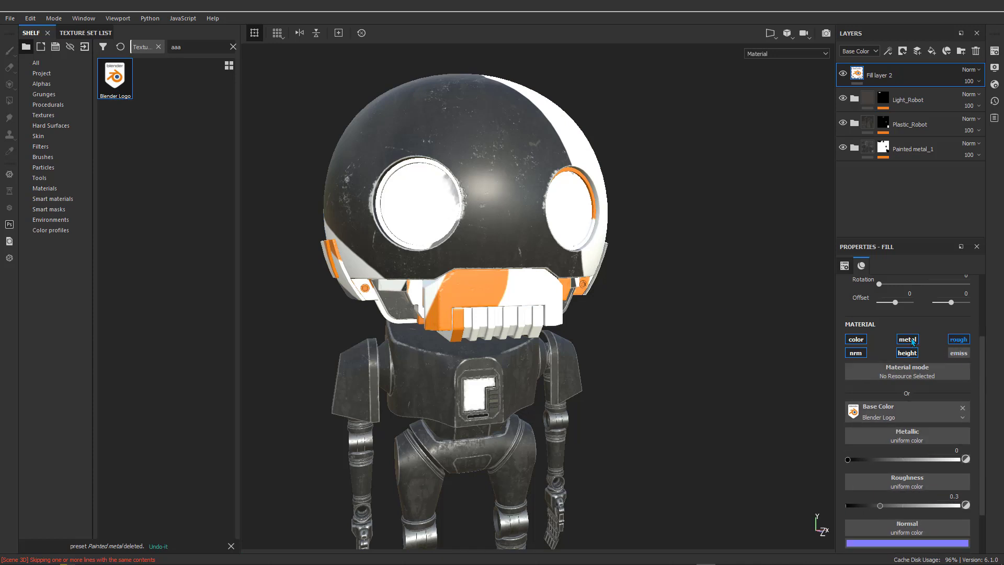
pyautogui.click(911, 341)
pyautogui.click(959, 339)
pyautogui.click(907, 353)
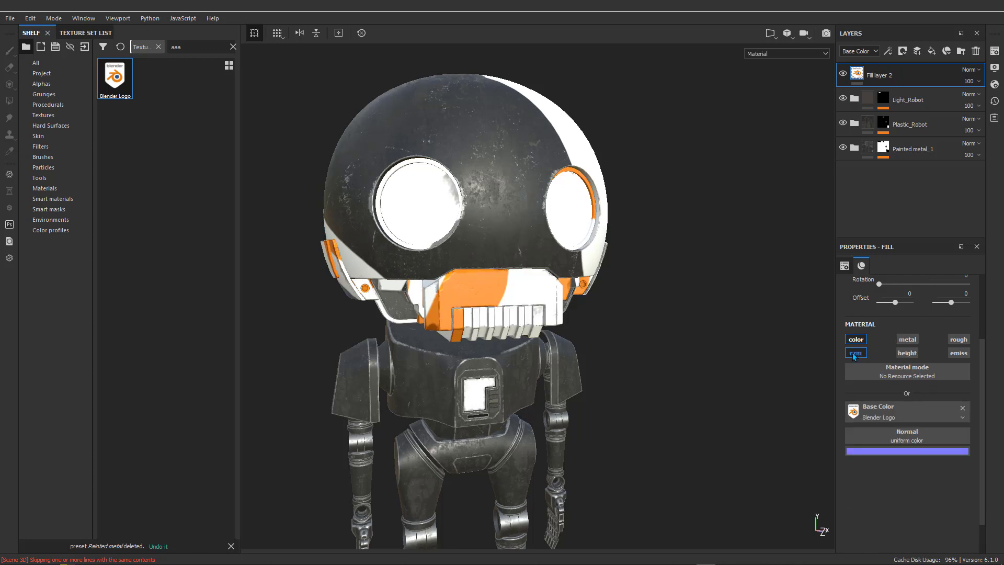
pyautogui.click(853, 353)
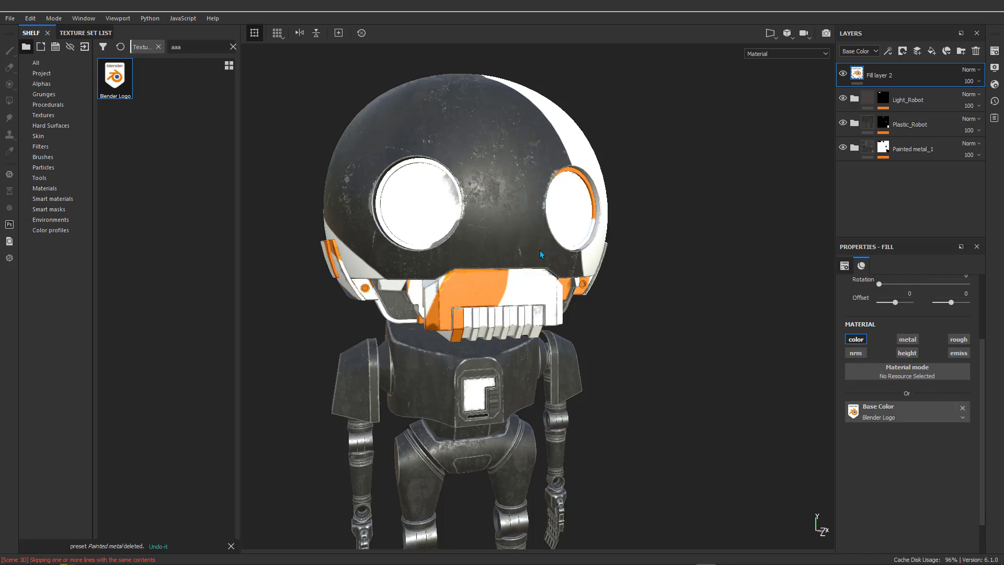
# Step: Change the logo fill layer's projection to Planar projection
pyautogui.keyDown('alt'); pyautogui.moveTo(420, 217); pyautogui.dragTo(451, 212); pyautogui.keyUp('alt')
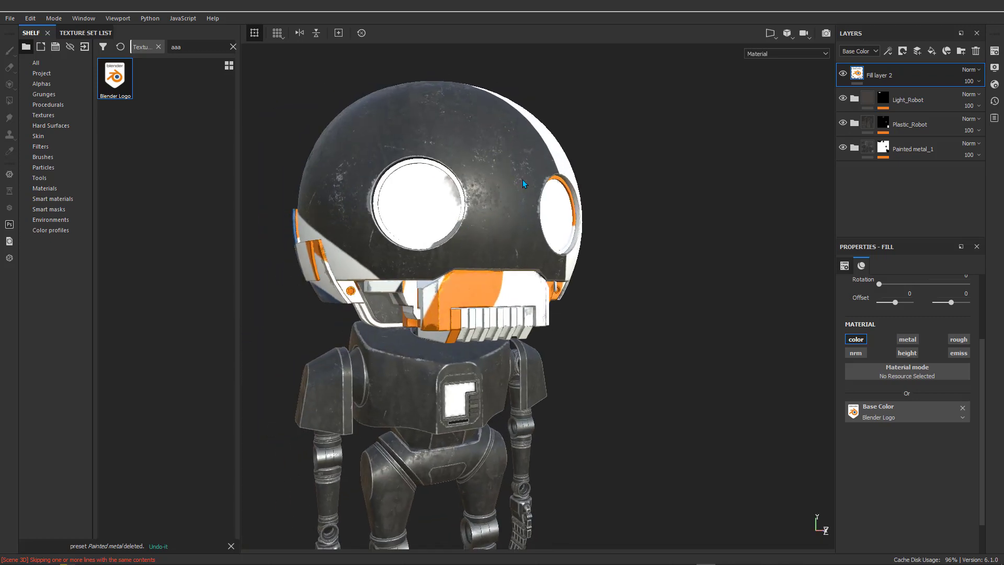
pyautogui.keyDown('alt'); pyautogui.moveTo(523, 183); pyautogui.dragTo(548, 191); pyautogui.keyUp('alt')
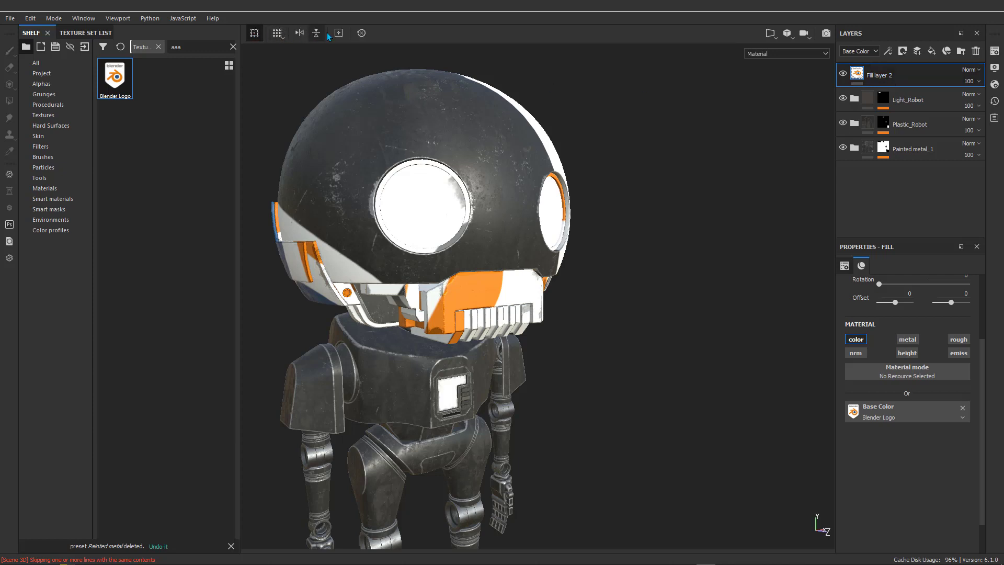
pyautogui.scroll(3, 898, 339)
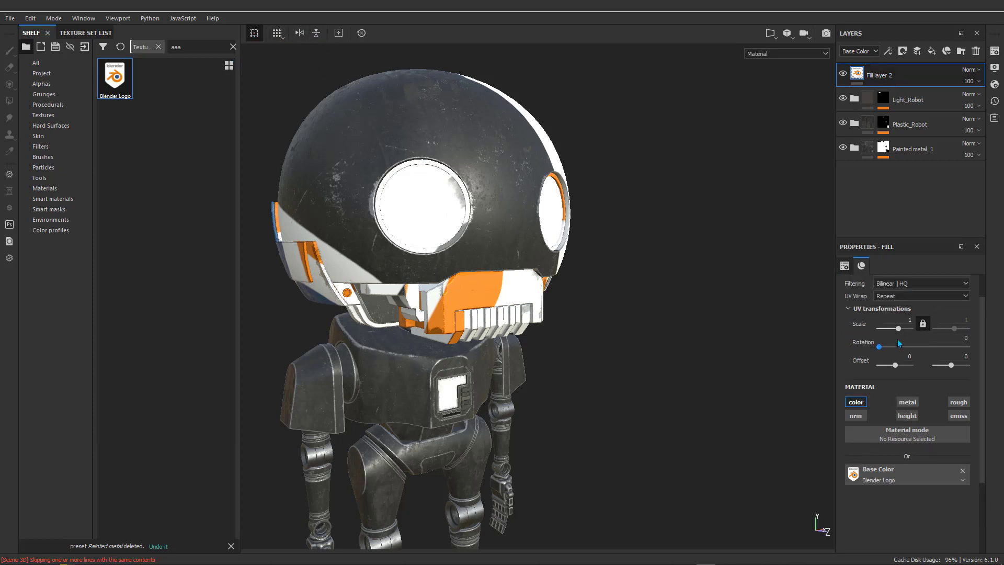
pyautogui.click(907, 301)
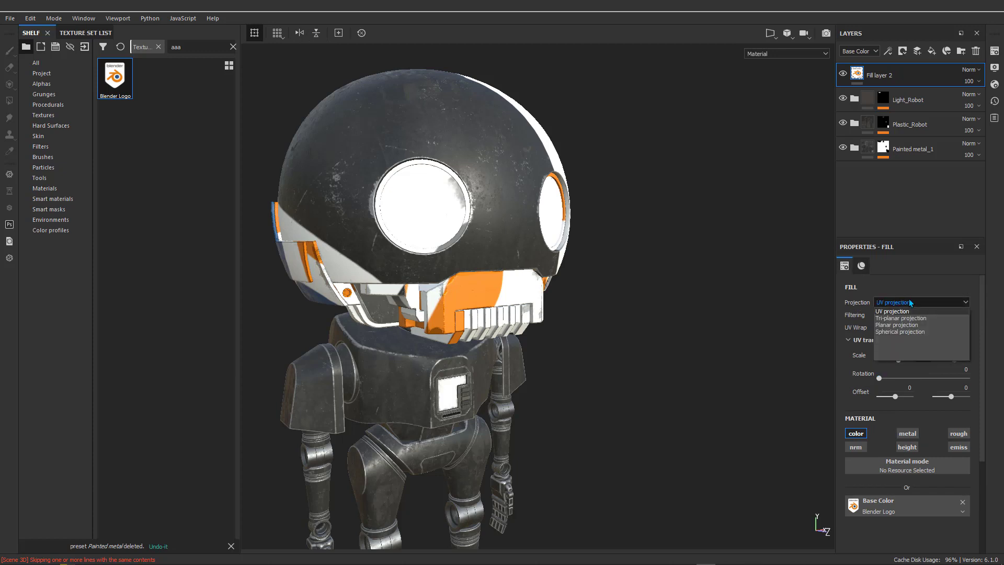
pyautogui.click(889, 325)
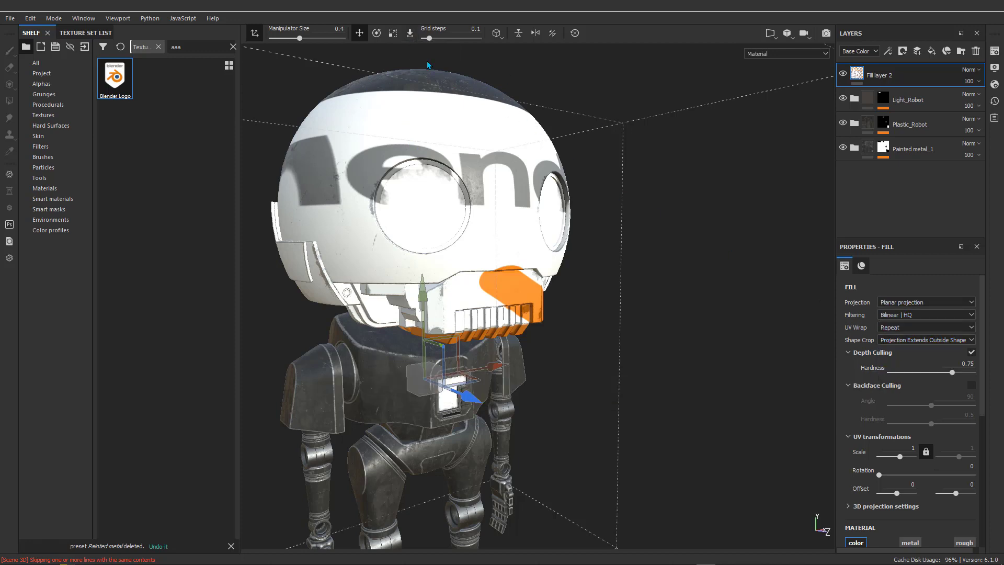
# Step: Switch the projection manipulator to surface placement and try to position it on the robot's forehead between the eyes
pyautogui.click(411, 33)
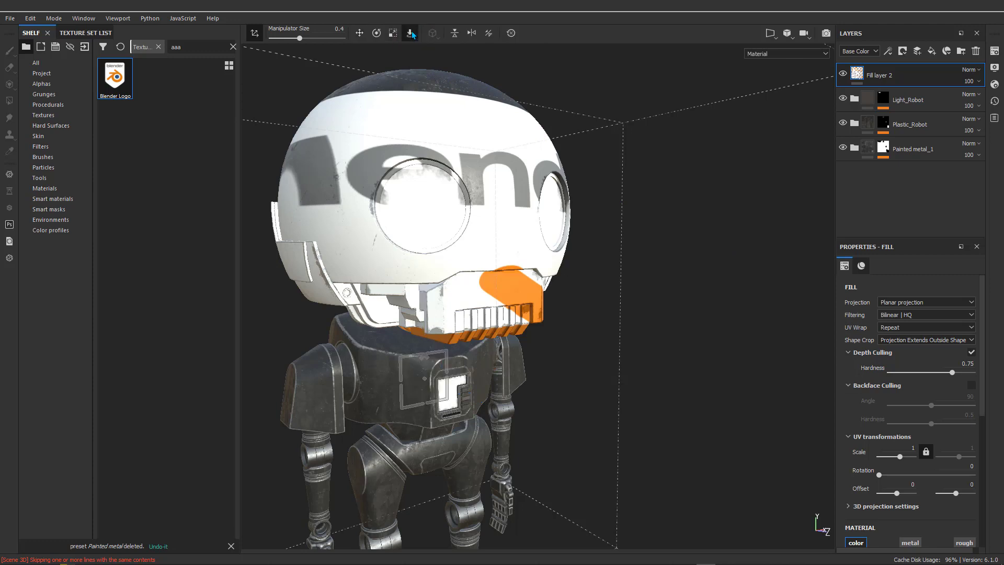
pyautogui.click(504, 173)
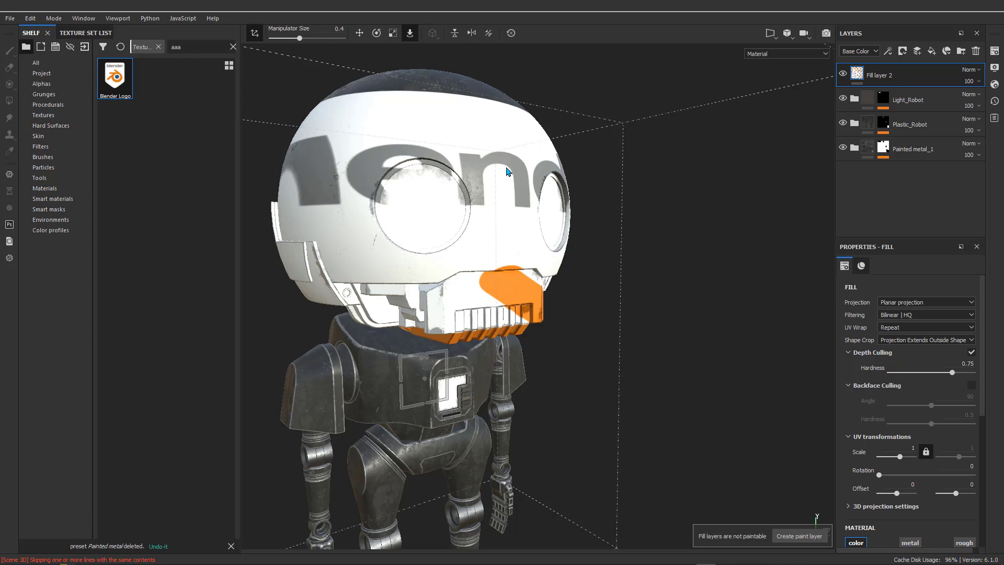
pyautogui.click(506, 173)
pyautogui.press('l')
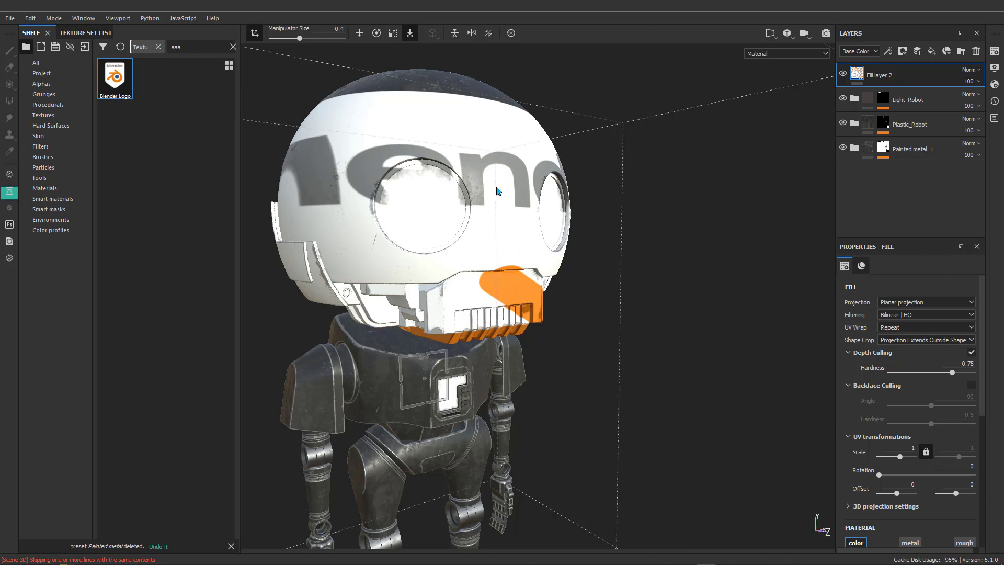
pyautogui.click(501, 160)
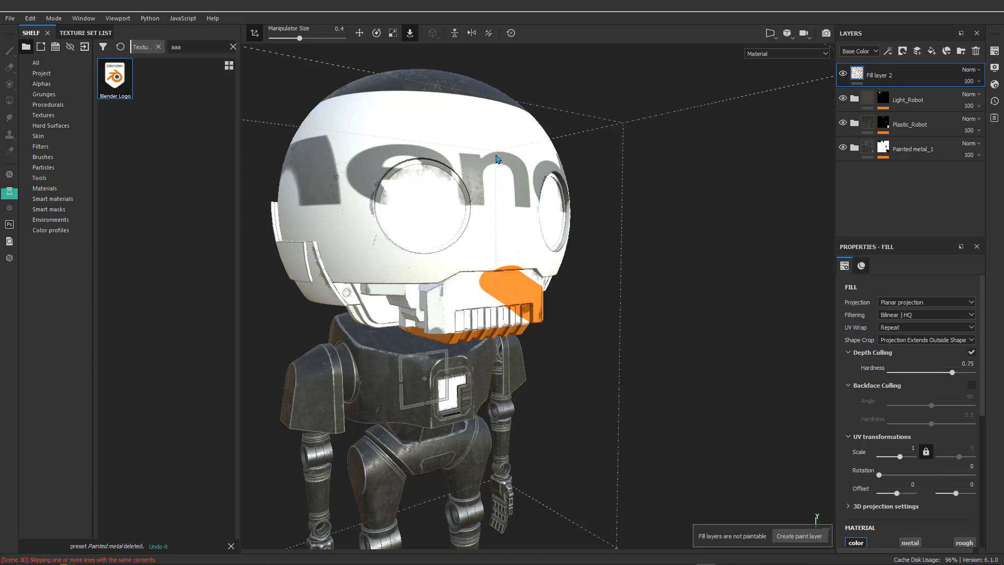
# Step: Reduce the manipulator size to 0.19 and move the logo projection from the chest to the forehead between the eyes
pyautogui.keyDown('alt'); pyautogui.moveTo(515, 140); pyautogui.dragTo(453, 132); pyautogui.keyUp('alt')
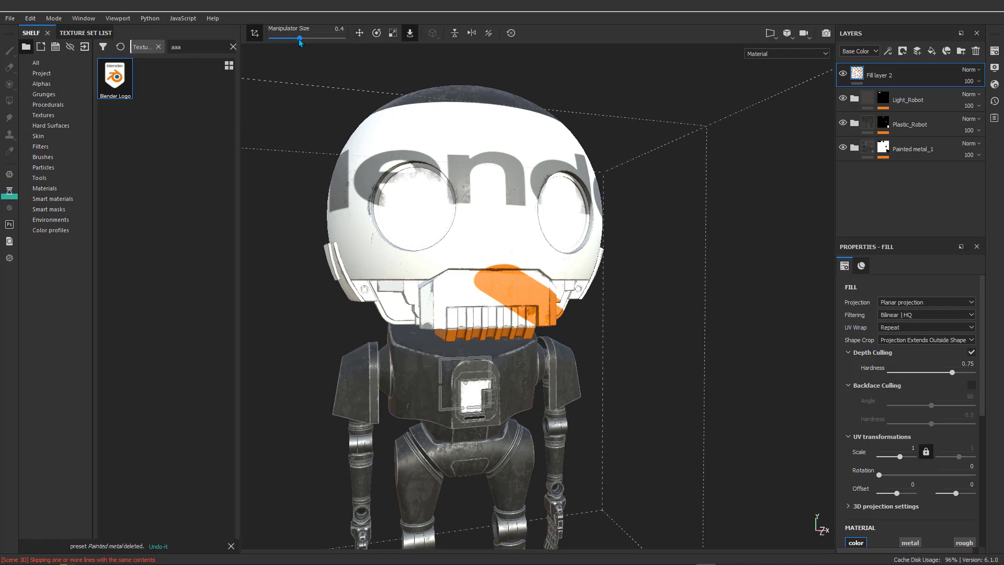
pyautogui.moveTo(300, 41); pyautogui.dragTo(284, 40)
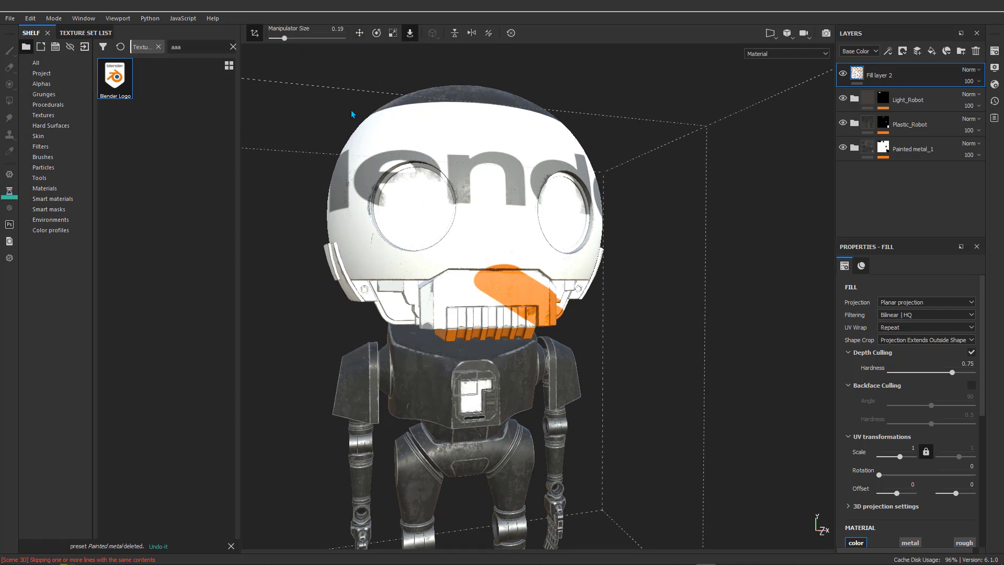
pyautogui.moveTo(467, 380); pyautogui.dragTo(501, 177)
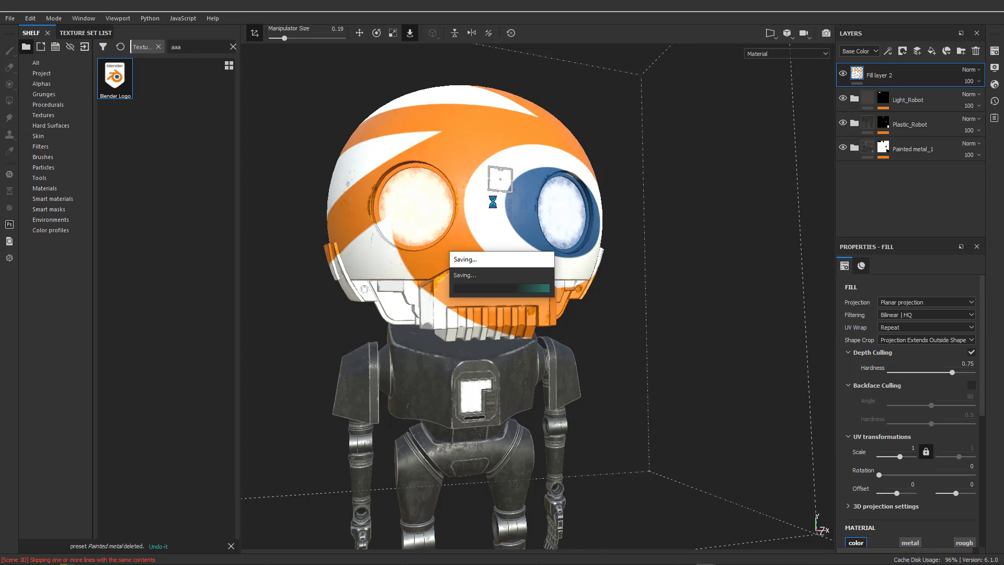
# Step: Scale the logo projection down uniformly until one complete Blender logo fits between the robot's eyes
pyautogui.click(393, 33)
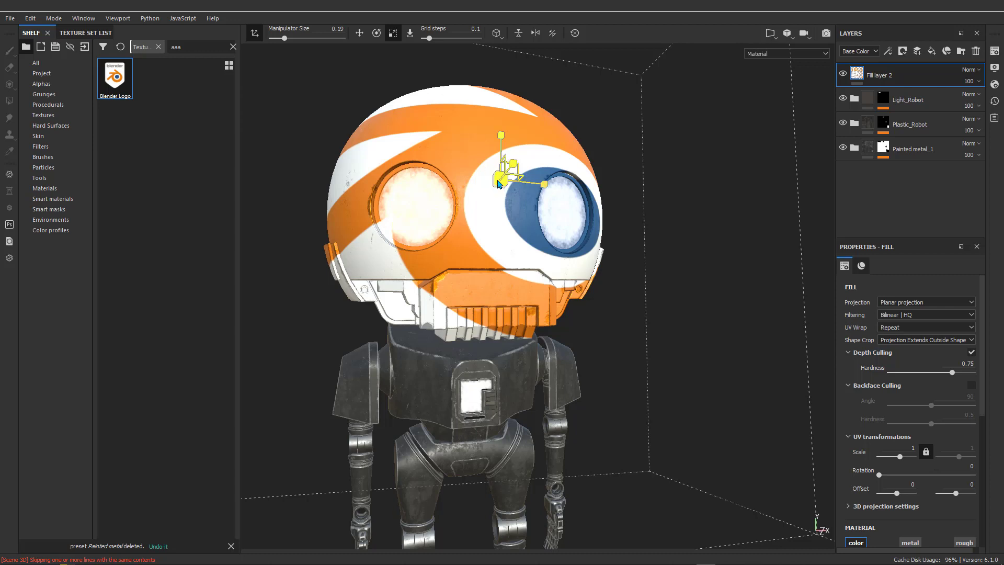
pyautogui.keyDown('alt'); pyautogui.moveTo(497, 186); pyautogui.dragTo(515, 178); pyautogui.keyUp('alt')
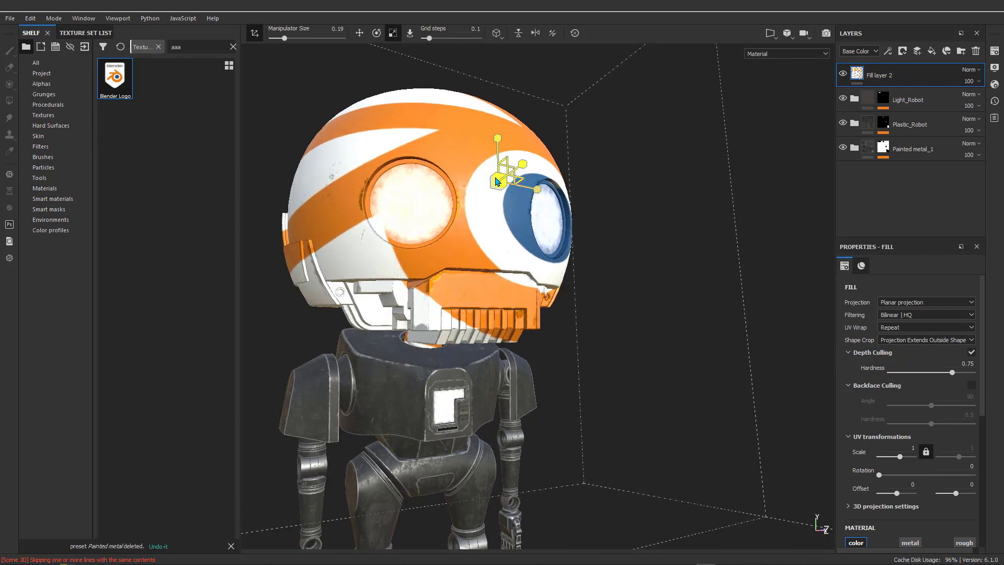
pyautogui.moveTo(497, 183); pyautogui.dragTo(283, 155)
pyautogui.scroll(4, 477, 144)
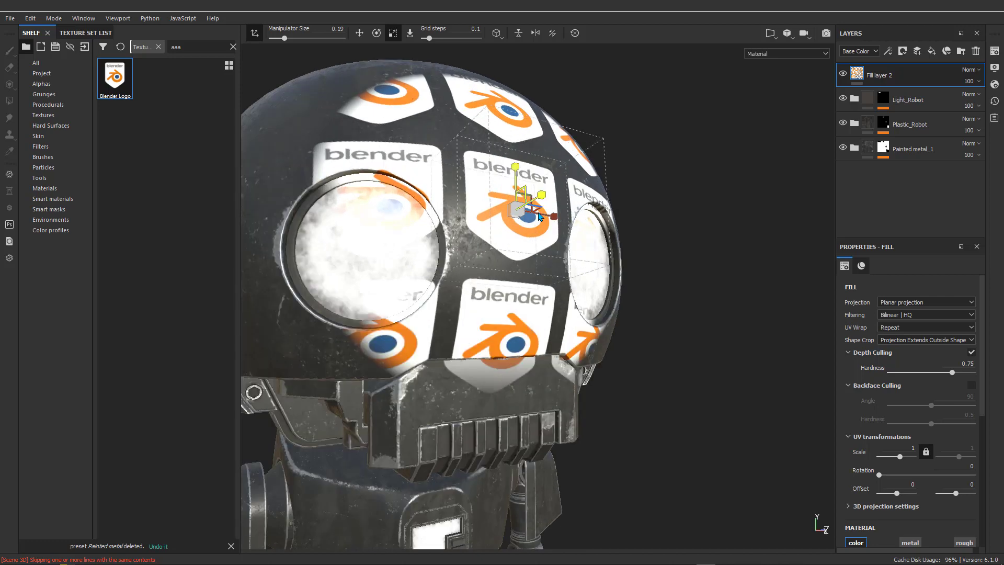
# Step: Set the logo fill layer's UV Wrap to None
pyautogui.keyDown('alt'); pyautogui.moveTo(503, 210); pyautogui.dragTo(435, 210); pyautogui.keyUp('alt')
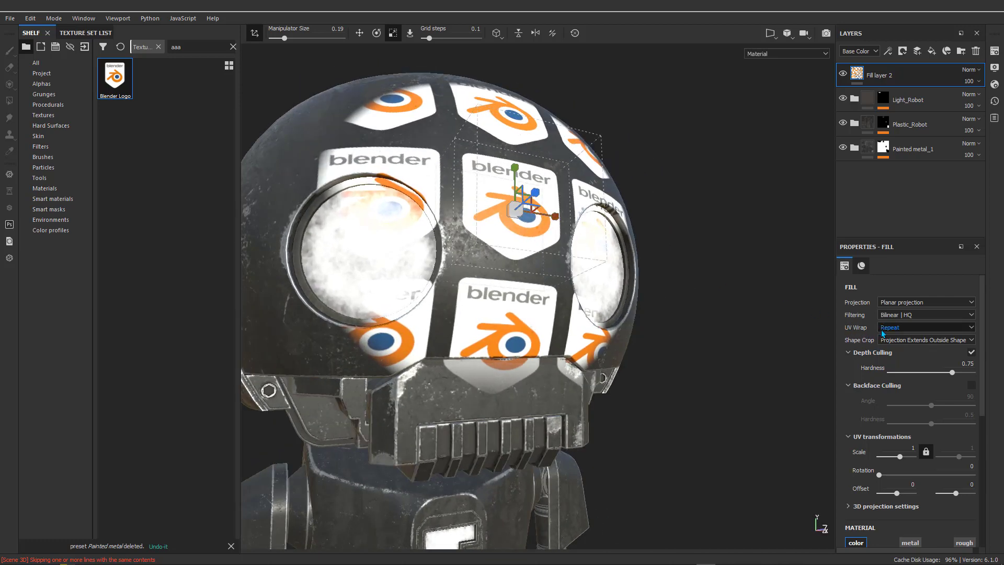
pyautogui.click(899, 328)
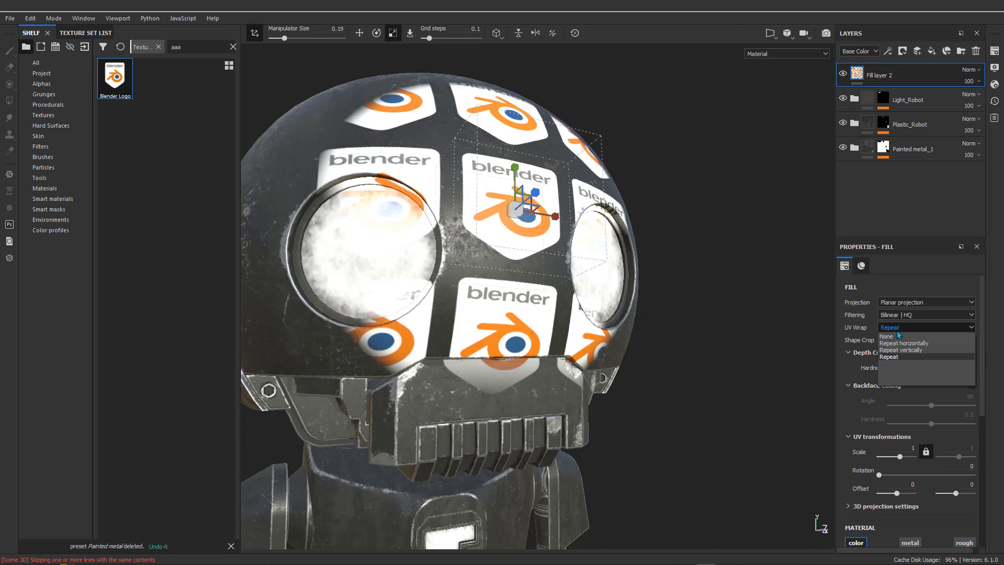
pyautogui.click(895, 337)
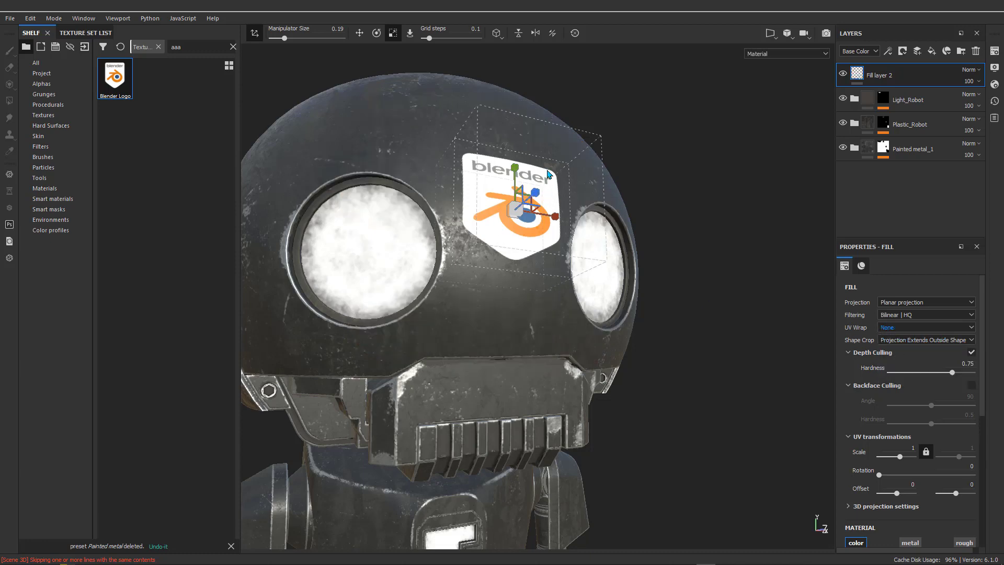
# Step: Switch the viewport to orthographic view and frame the robot straight from the front
pyautogui.keyDown('alt'); pyautogui.moveTo(548, 173); pyautogui.dragTo(538, 230, button='right'); pyautogui.keyUp('alt')
pyautogui.keyDown('alt'); pyautogui.moveTo(567, 199); pyautogui.dragTo(388, 213); pyautogui.keyUp('alt')
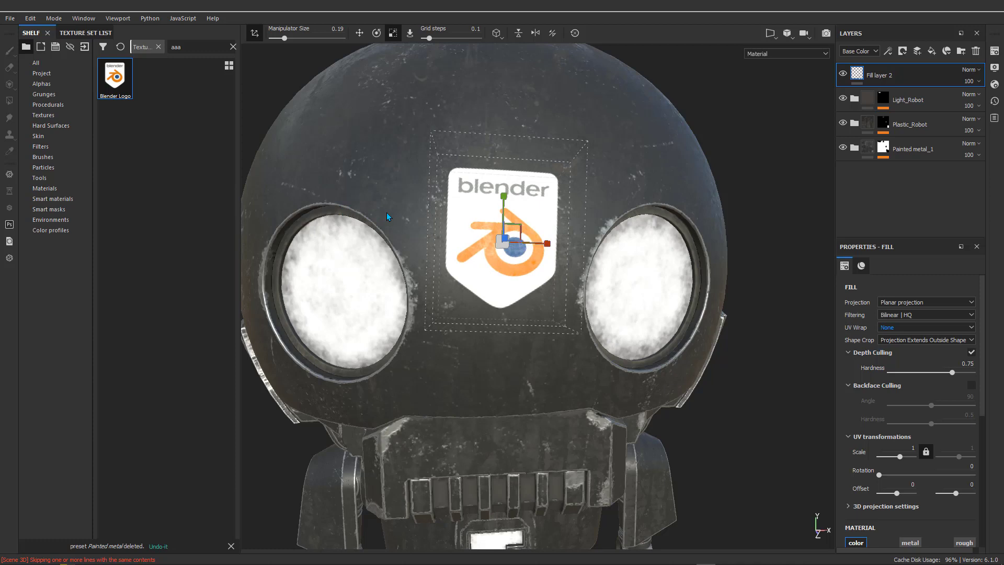
pyautogui.keyDown('alt'); pyautogui.moveTo(525, 200); pyautogui.dragTo(516, 196); pyautogui.keyUp('alt')
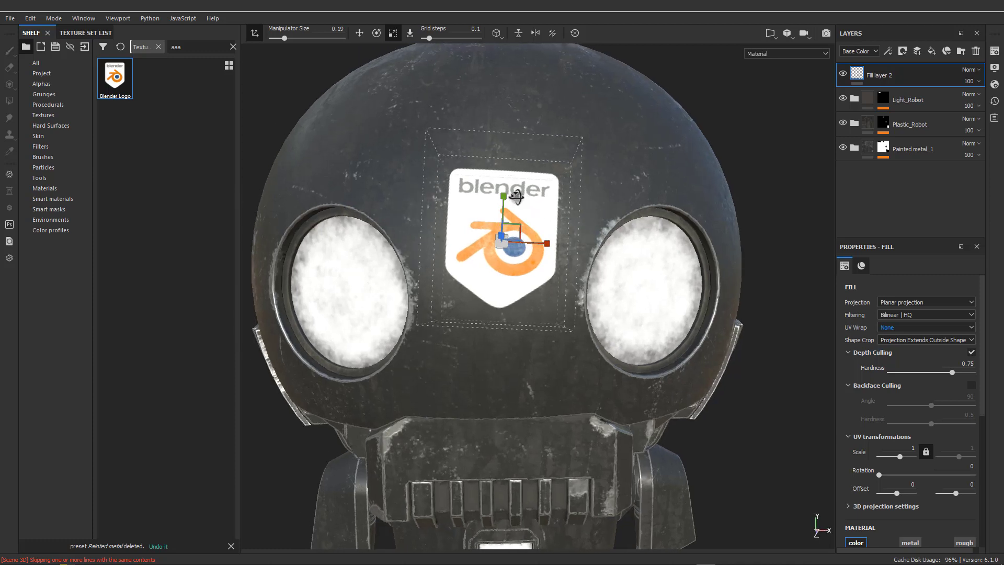
pyautogui.click(788, 37)
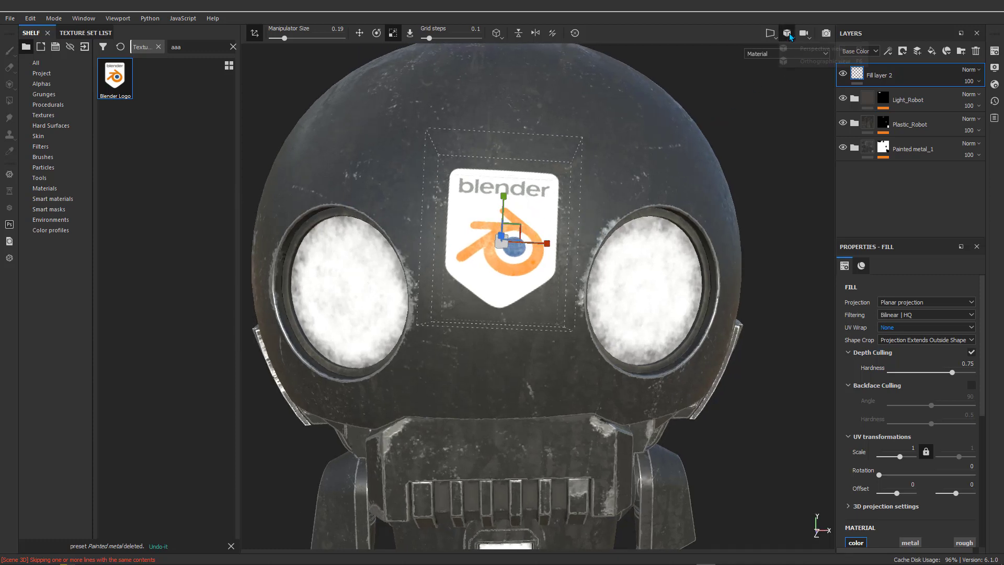
pyautogui.click(808, 61)
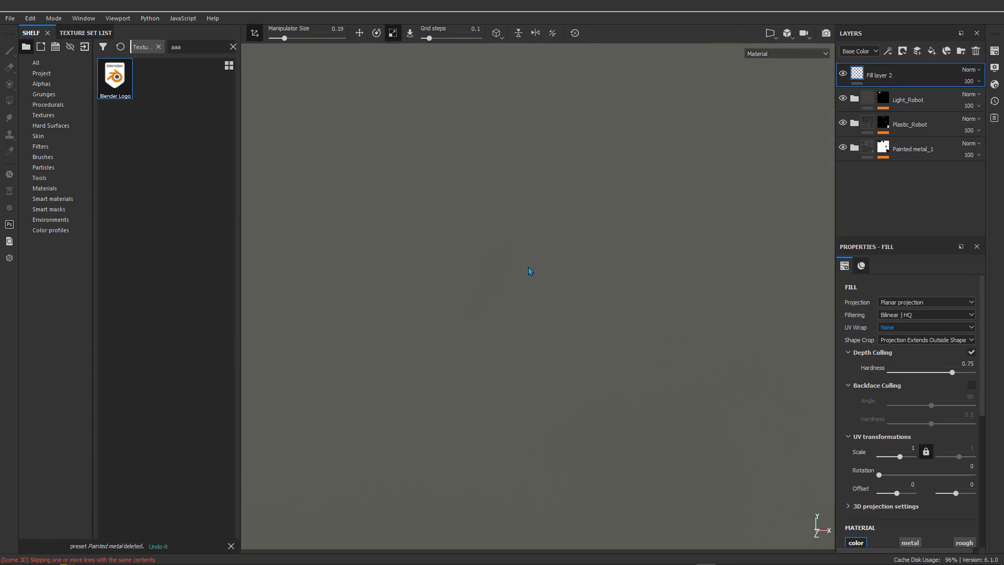
pyautogui.click(496, 280)
pyautogui.keyDown('alt'); pyautogui.moveTo(518, 308); pyautogui.dragTo(650, 260); pyautogui.keyUp('alt')
pyautogui.press('f')
pyautogui.keyDown('alt'); pyautogui.moveTo(708, 204); pyautogui.dragTo(677, 191); pyautogui.keyUp('alt')
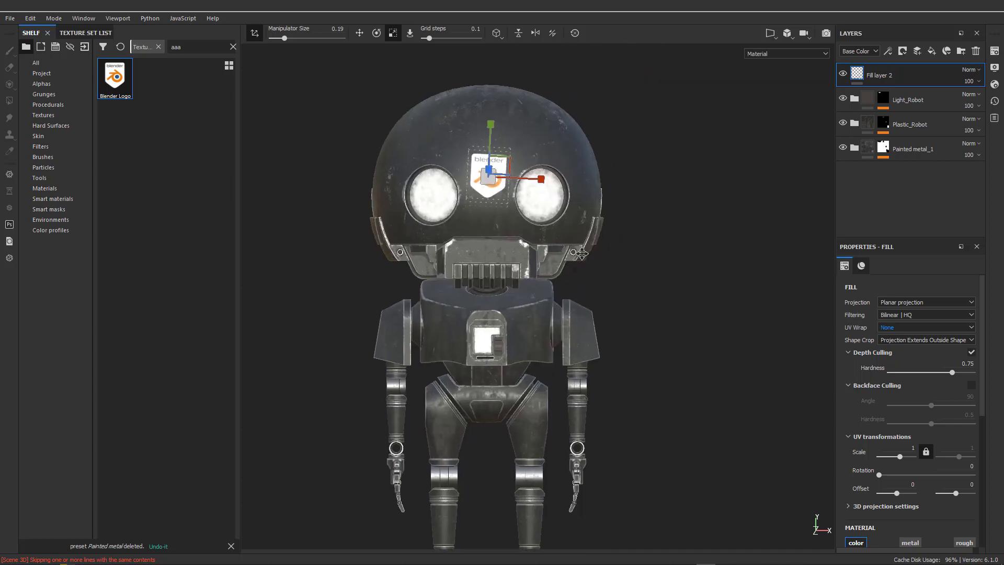
# Step: Rotate the logo projection slightly so it stands upright between the robot's eyes
pyautogui.scroll(5, 486, 184)
pyautogui.scroll(2, 487, 182)
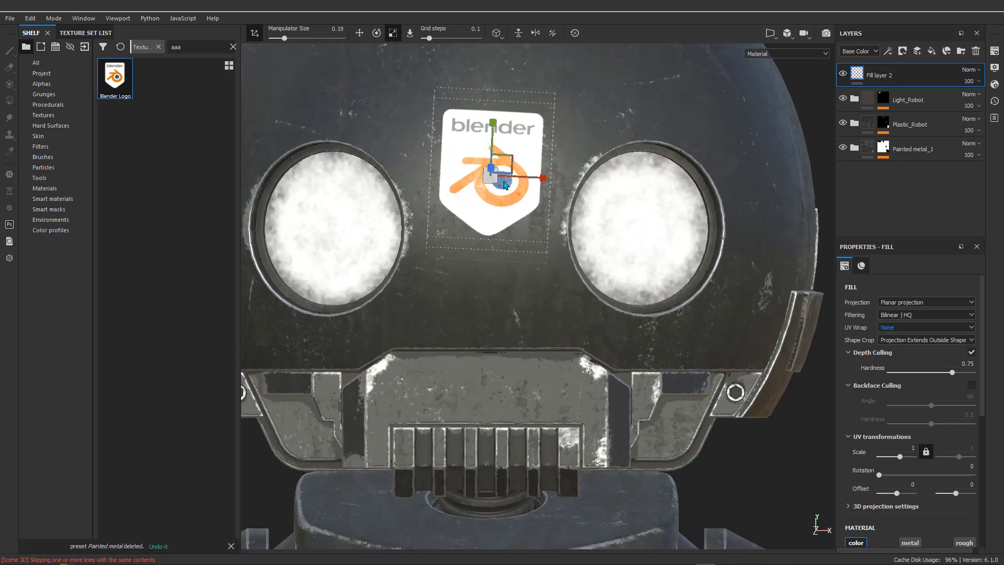
pyautogui.click(378, 34)
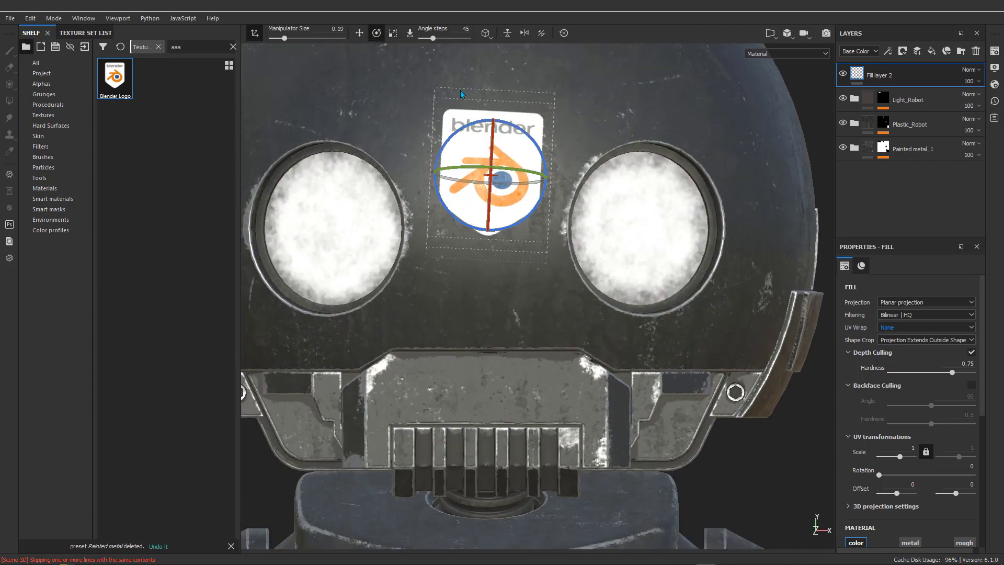
pyautogui.moveTo(534, 140); pyautogui.dragTo(534, 141)
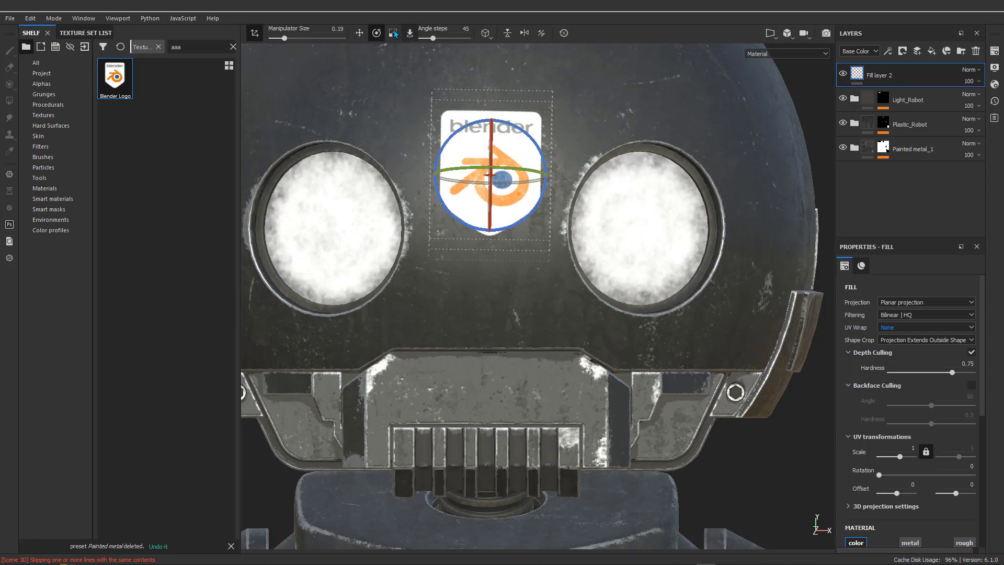
# Step: Move the logo projection straight up onto the forehead, above the level of the eyes
pyautogui.click(359, 33)
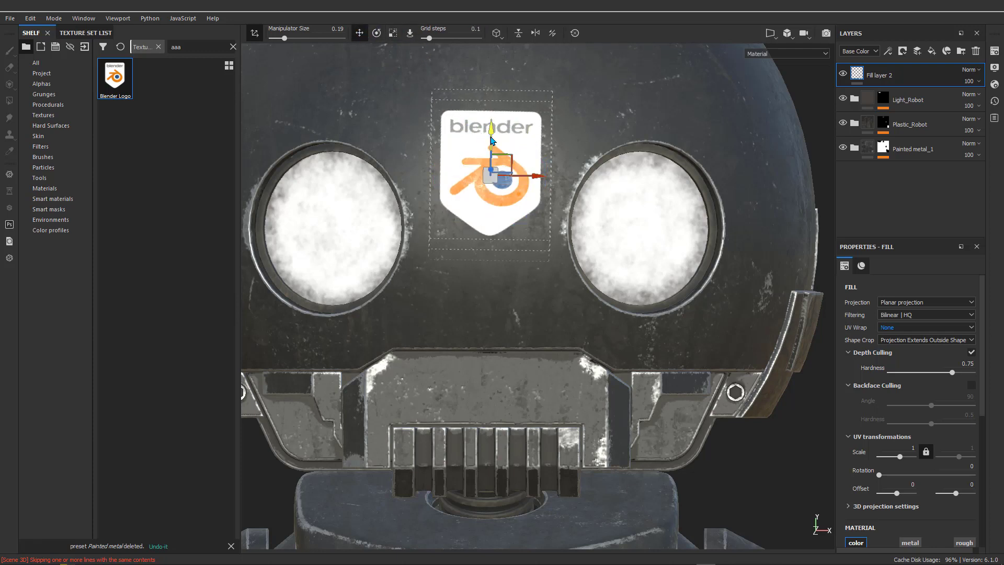
pyautogui.moveTo(491, 138); pyautogui.dragTo(492, 71)
pyautogui.scroll(-4, 485, 159)
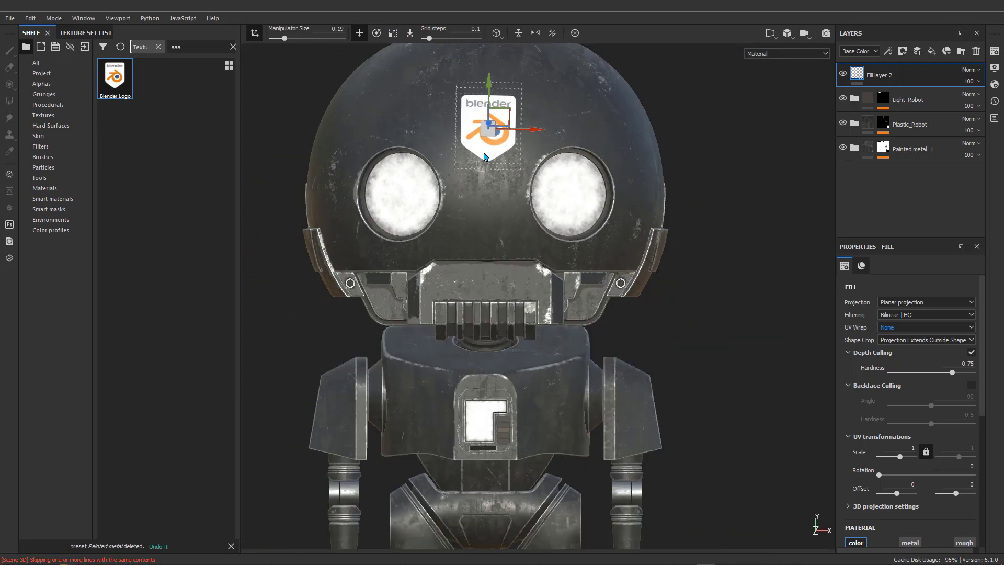
# Step: Scale the logo projection up uniformly until it fills the forehead above and between the eyes
pyautogui.keyDown('alt'); pyautogui.moveTo(463, 150); pyautogui.dragTo(474, 106); pyautogui.keyUp('alt')
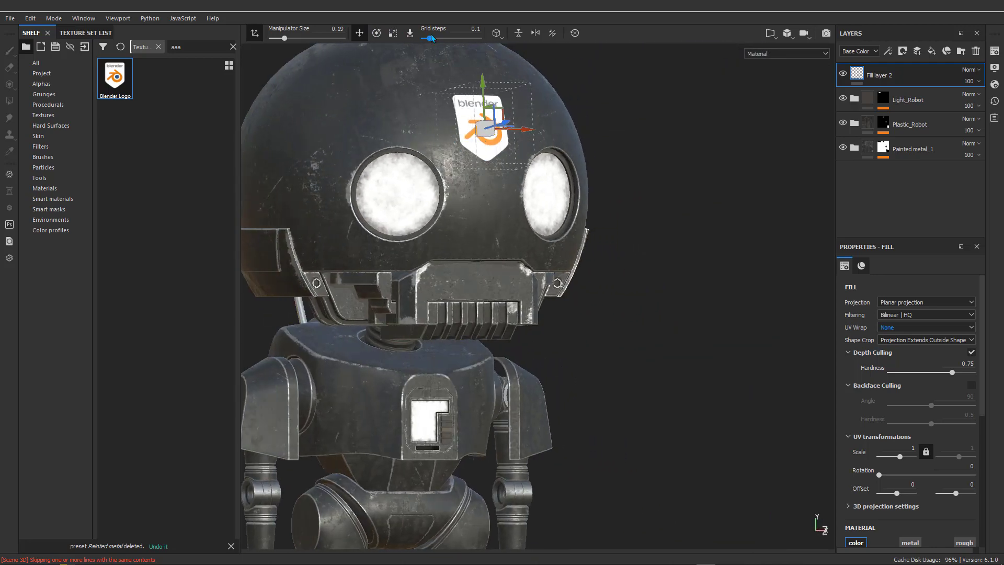
pyautogui.click(393, 33)
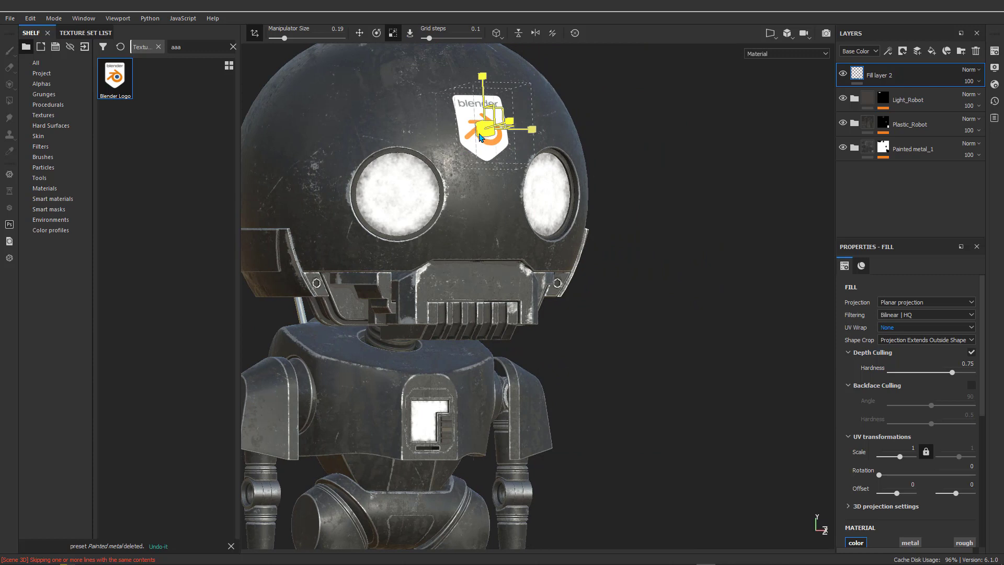
pyautogui.moveTo(480, 137); pyautogui.dragTo(670, 140)
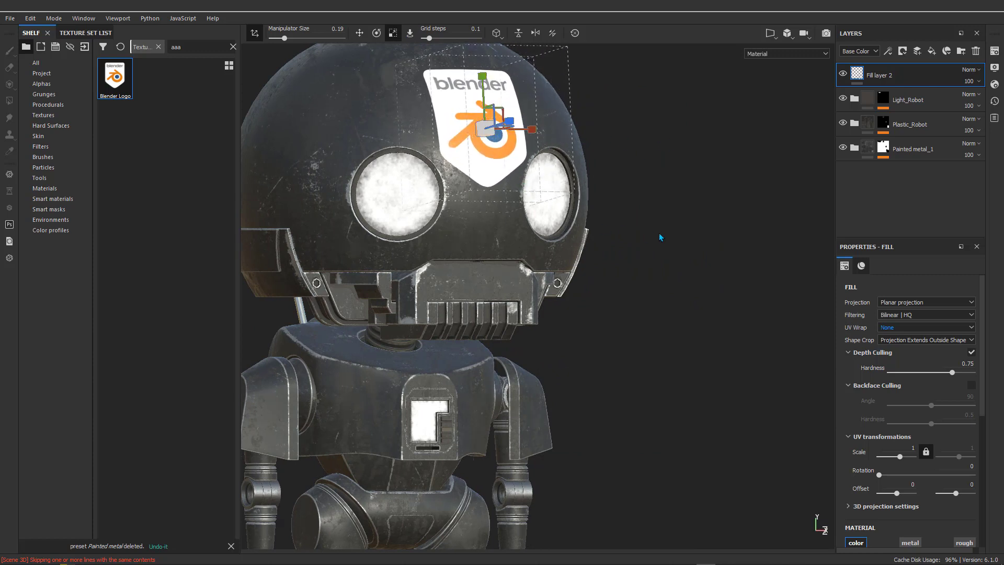
pyautogui.keyDown('alt'); pyautogui.moveTo(690, 330); pyautogui.dragTo(708, 300); pyautogui.keyUp('alt')
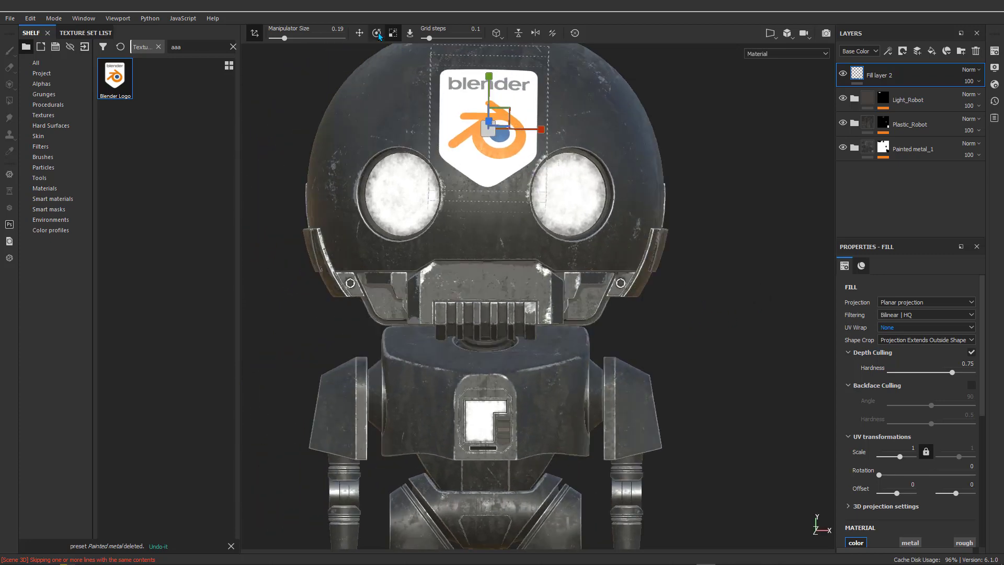
# Step: Nudge the enlarged logo projection sideways to center it on the robot's head
pyautogui.press('w')
pyautogui.moveTo(526, 129); pyautogui.dragTo(524, 131)
pyautogui.scroll(-3, 463, 205)
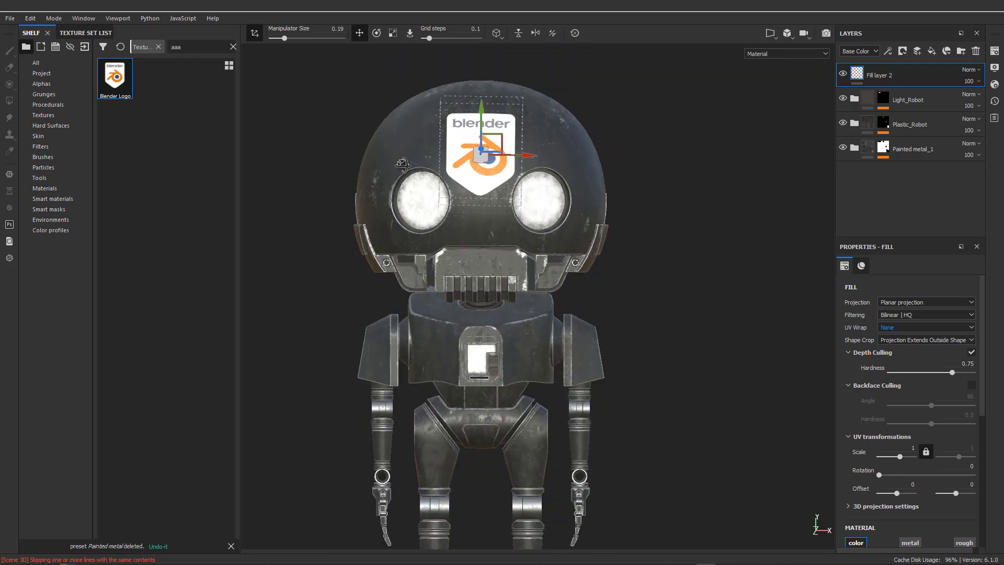
pyautogui.keyDown('alt'); pyautogui.moveTo(403, 164); pyautogui.dragTo(405, 96); pyautogui.keyUp('alt')
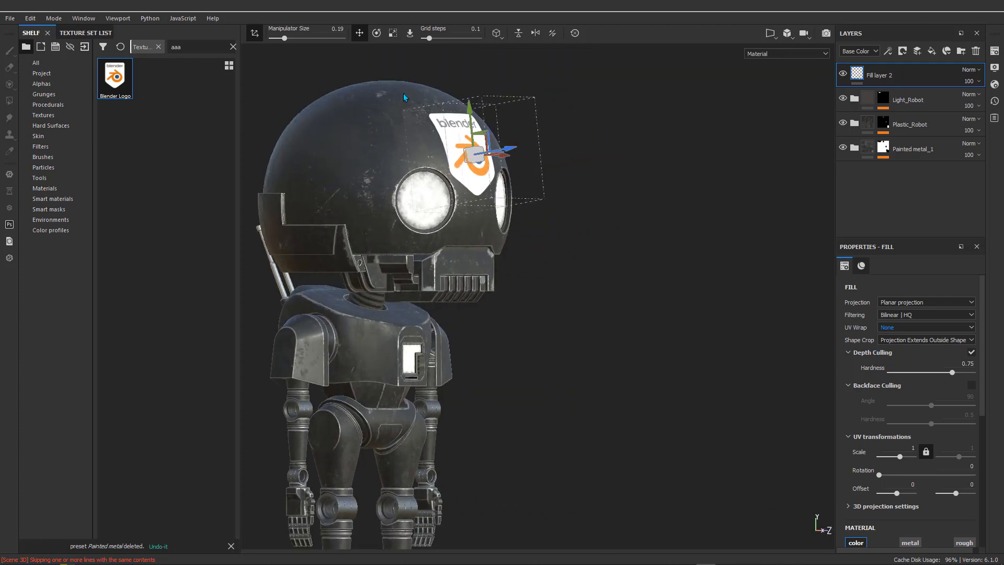
# Step: Hide the projection manipulator and switch the viewport back to perspective view
pyautogui.click(255, 32)
pyautogui.scroll(3, 536, 179)
pyautogui.keyDown('alt'); pyautogui.moveTo(536, 179); pyautogui.dragTo(577, 186); pyautogui.keyUp('alt')
pyautogui.scroll(-3, 513, 181)
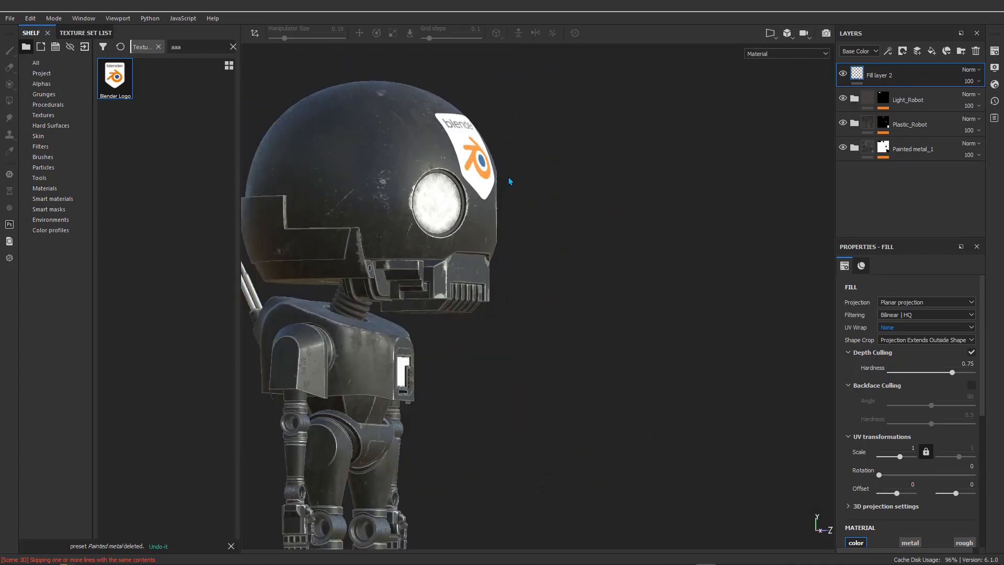
pyautogui.scroll(-2, 508, 177)
pyautogui.keyDown('alt'); pyautogui.moveTo(508, 178); pyautogui.dragTo(540, 215); pyautogui.keyUp('alt')
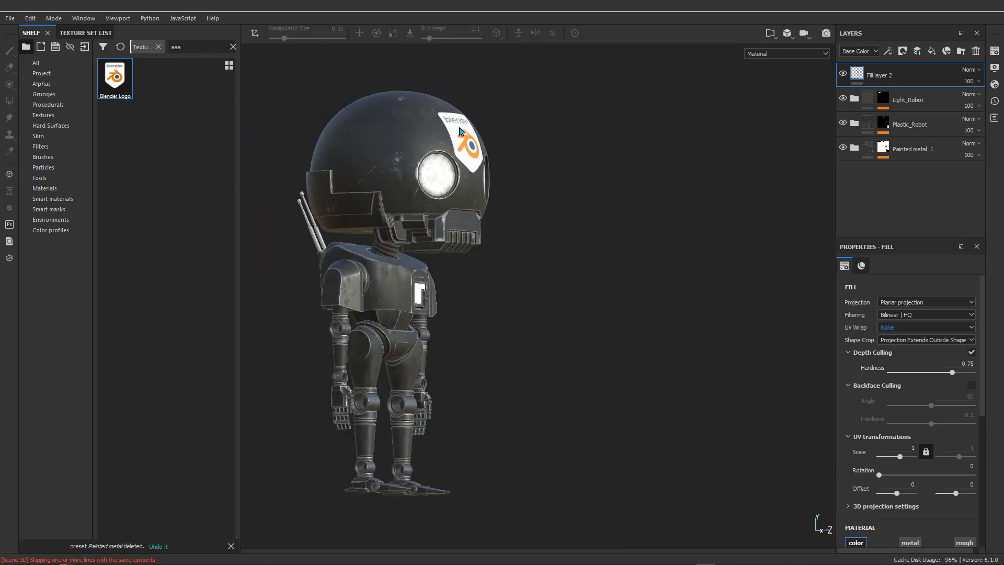
pyautogui.scroll(3, 540, 215)
pyautogui.click(799, 38)
pyautogui.click(808, 50)
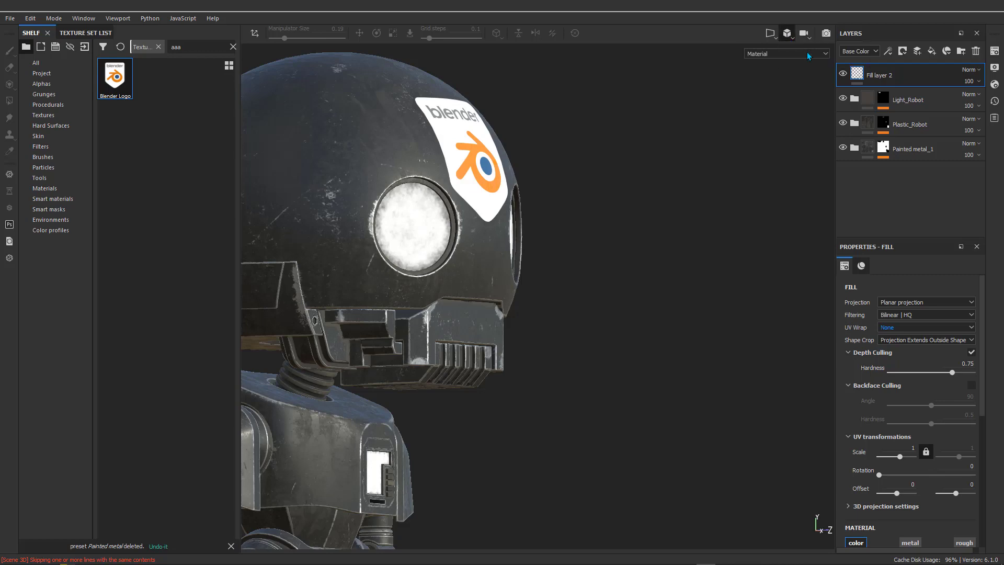
# Step: Examine the logo decal on the robot's head from the side, three-quarter and front views
pyautogui.scroll(-3, 540, 217)
pyautogui.scroll(-3, 543, 215)
pyautogui.keyDown('alt'); pyautogui.moveTo(542, 213); pyautogui.dragTo(586, 263, button='middle'); pyautogui.keyUp('alt')
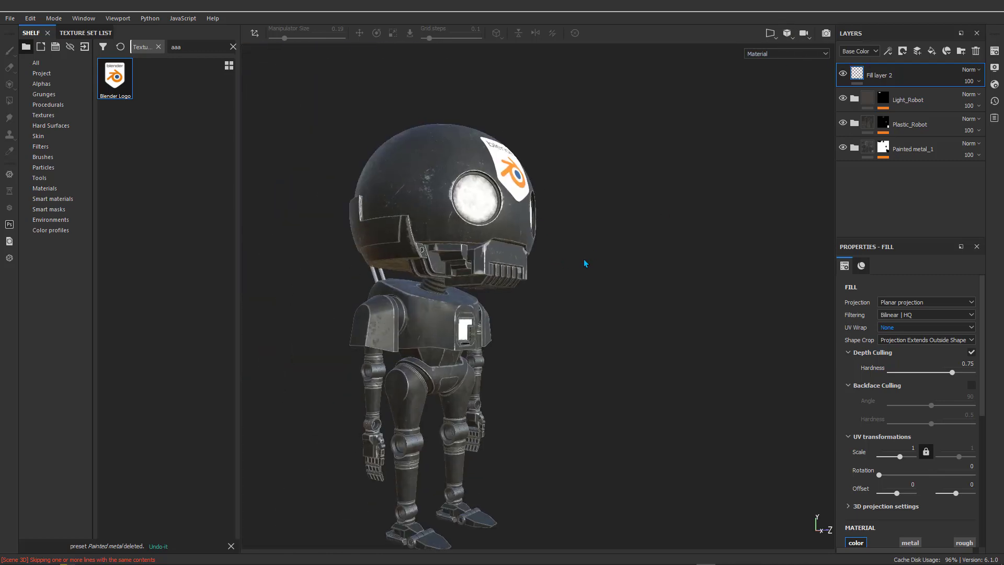
pyautogui.keyDown('alt'); pyautogui.moveTo(585, 263); pyautogui.dragTo(559, 293); pyautogui.keyUp('alt')
pyautogui.scroll(4, 554, 161)
pyautogui.keyDown('alt'); pyautogui.moveTo(645, 195); pyautogui.dragTo(510, 198); pyautogui.keyUp('alt')
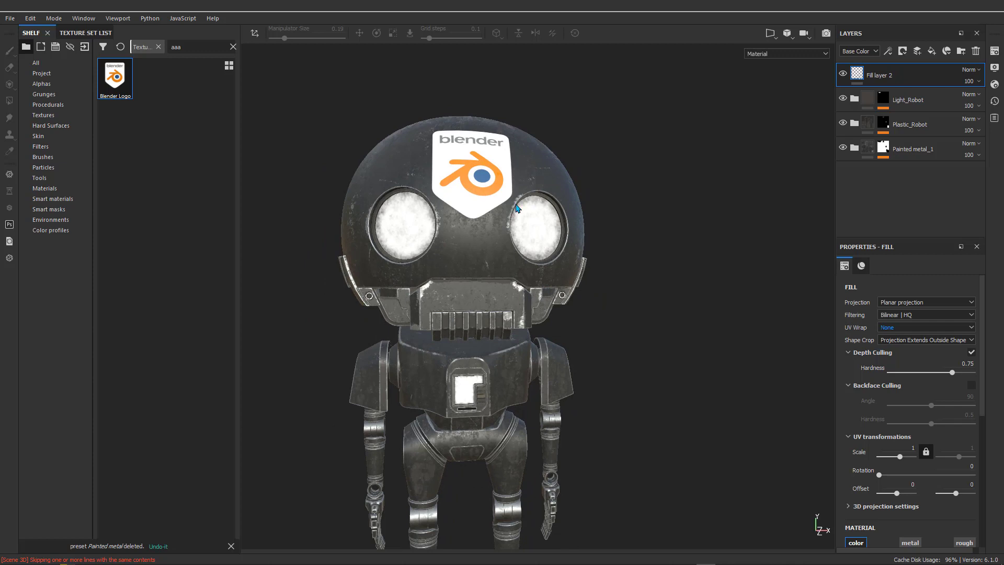
pyautogui.keyDown('alt'); pyautogui.moveTo(582, 177); pyautogui.dragTo(560, 197); pyautogui.keyUp('alt')
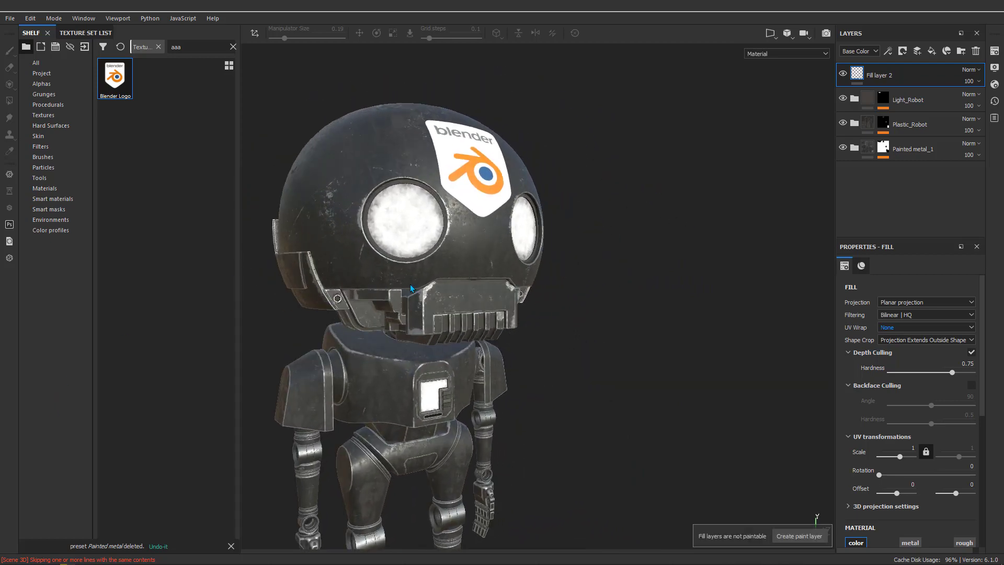
pyautogui.moveTo(570, 254)
pyautogui.keyDown('alt'); pyautogui.mouseDown()
pyautogui.moveTo(465, 254)
pyautogui.moveTo(568, 236)
pyautogui.moveTo(525, 249)
pyautogui.mouseUp(); pyautogui.keyUp('alt')
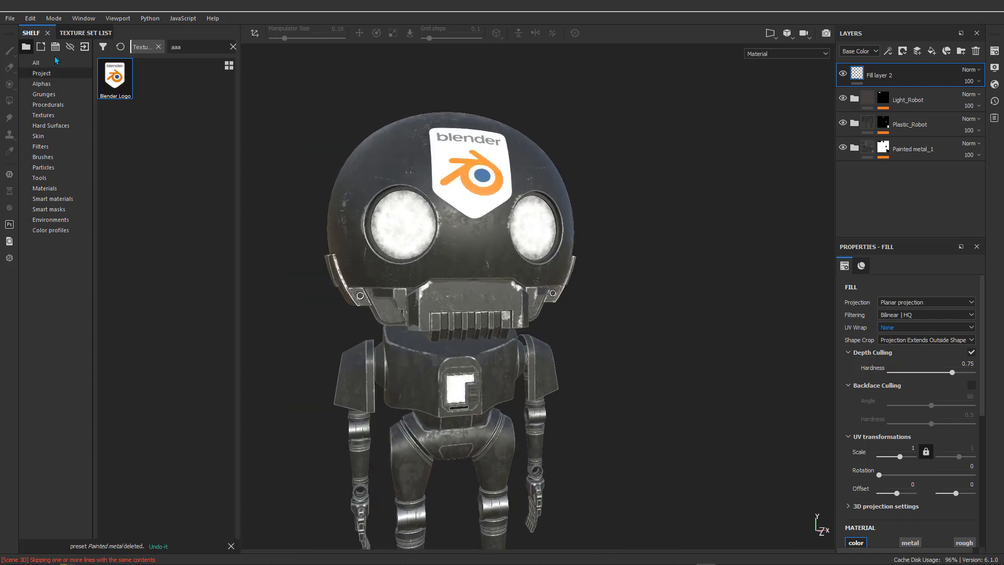
# Step: Start a resource import and add Blender .png and Blender Logo text.png from the blueprints folder
pyautogui.click(88, 47)
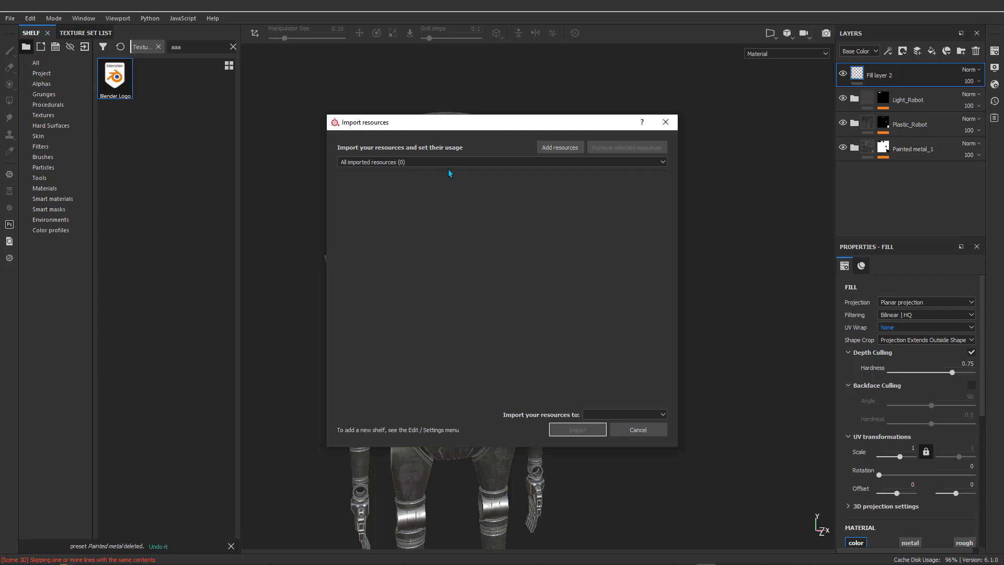
pyautogui.click(560, 147)
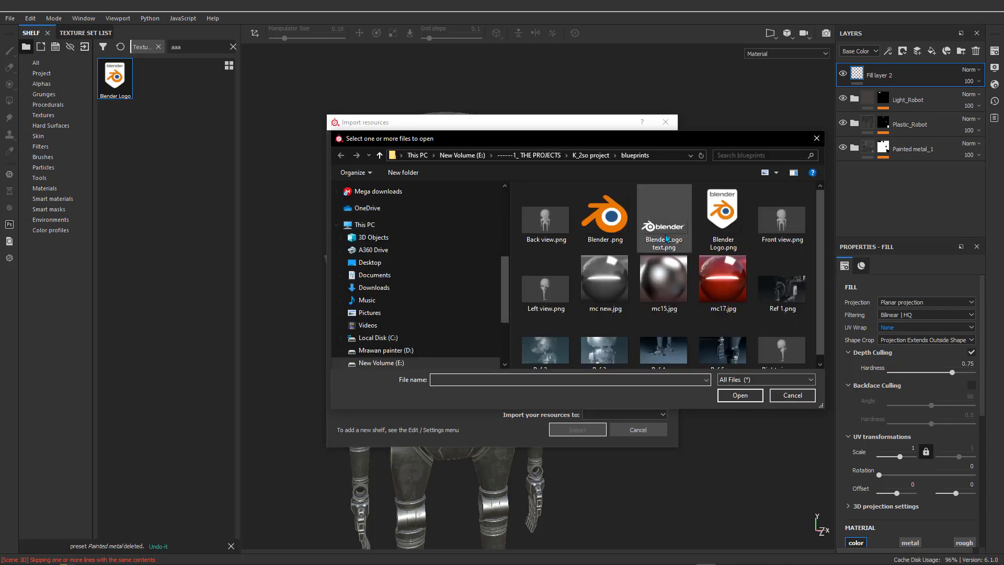
pyautogui.click(605, 220)
pyautogui.keyDown('ctrl'); pyautogui.click(665, 231); pyautogui.keyUp('ctrl')
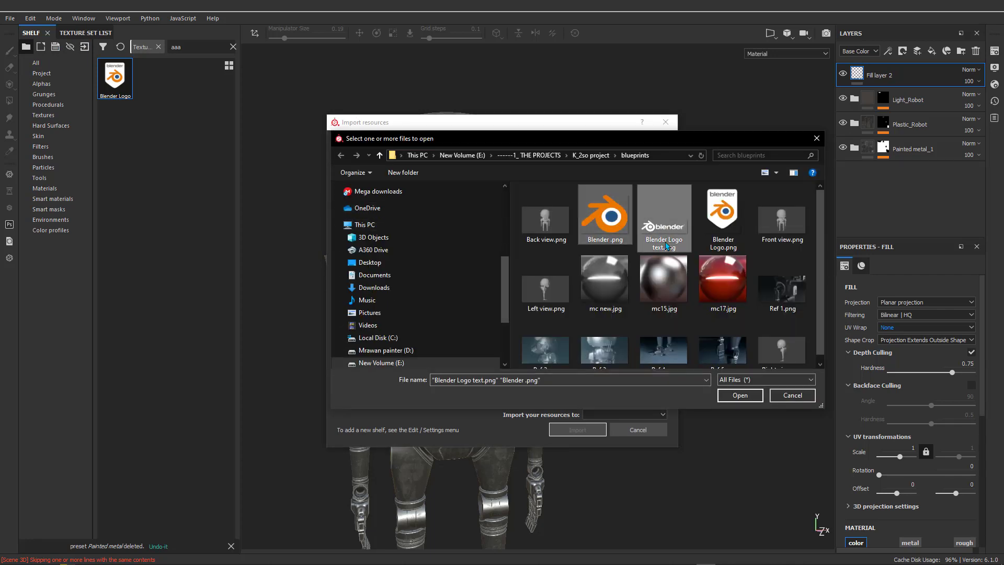
pyautogui.click(742, 396)
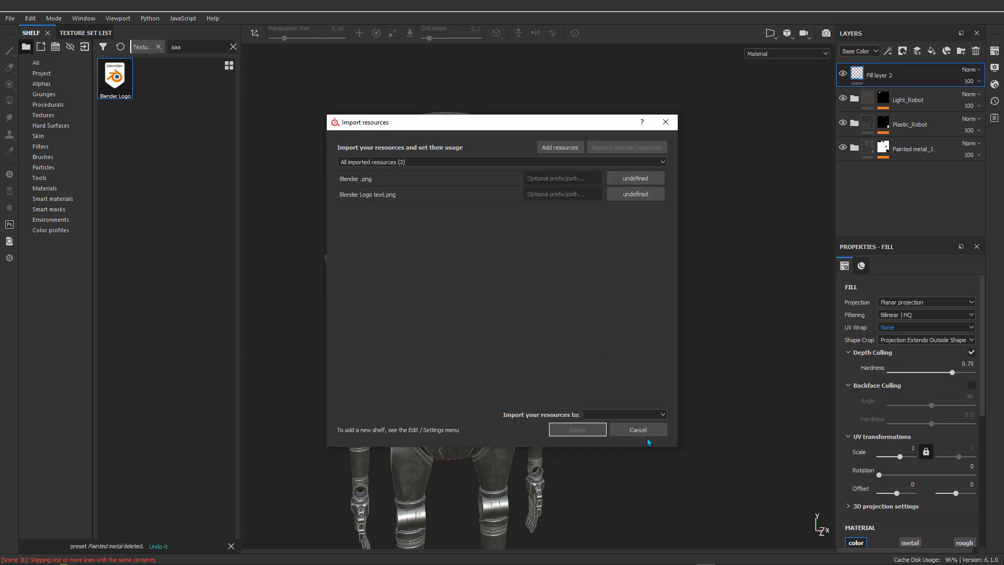
# Step: Set the import destination to project 'New project_ Robot' and assign the texture usage to both images
pyautogui.click(635, 416)
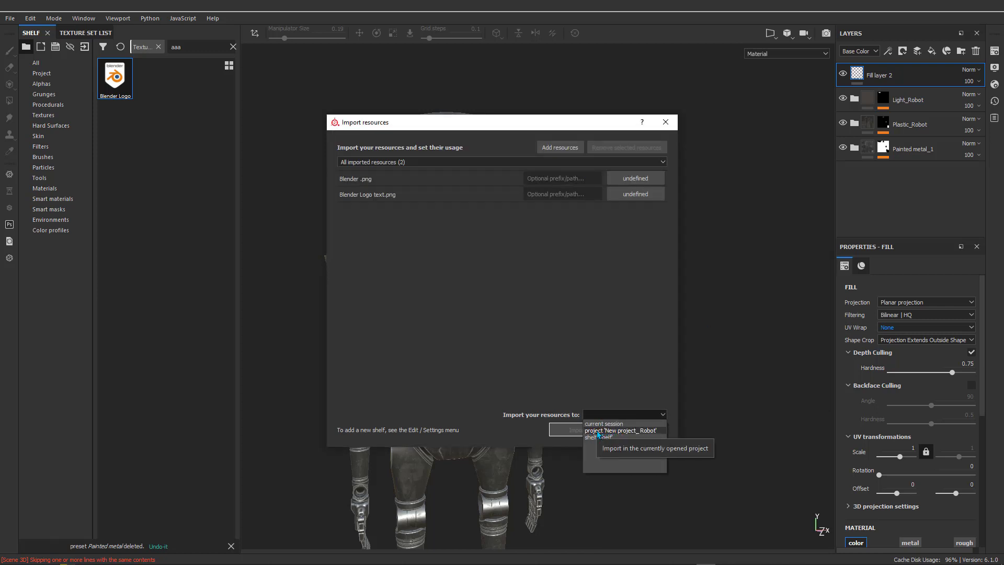
pyautogui.click(597, 431)
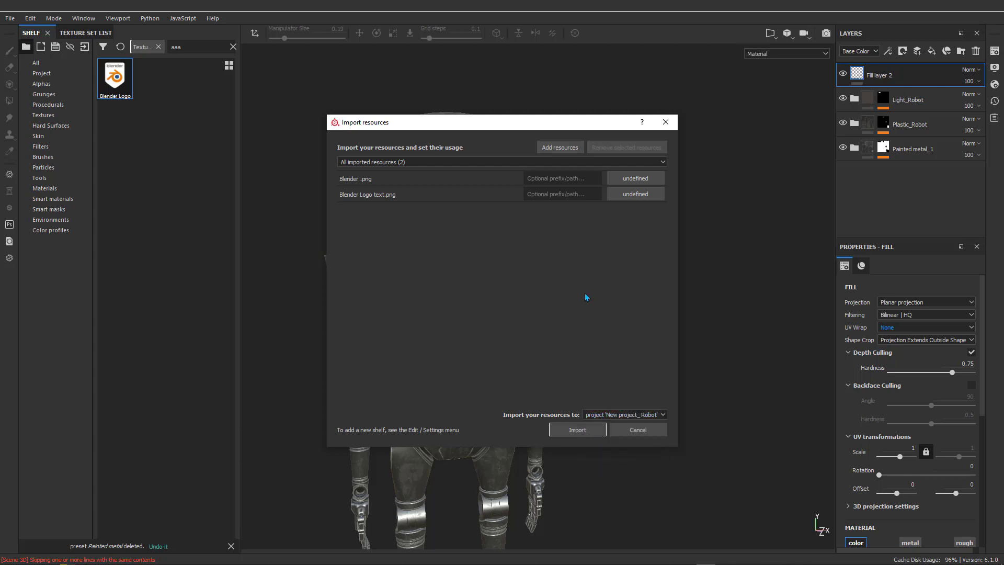
pyautogui.click(631, 178)
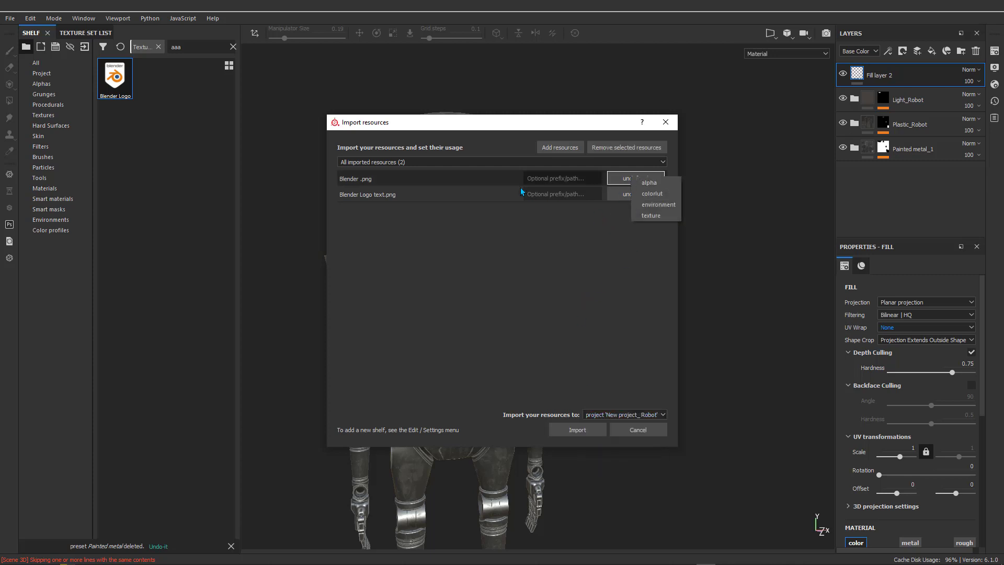
pyautogui.click(485, 184)
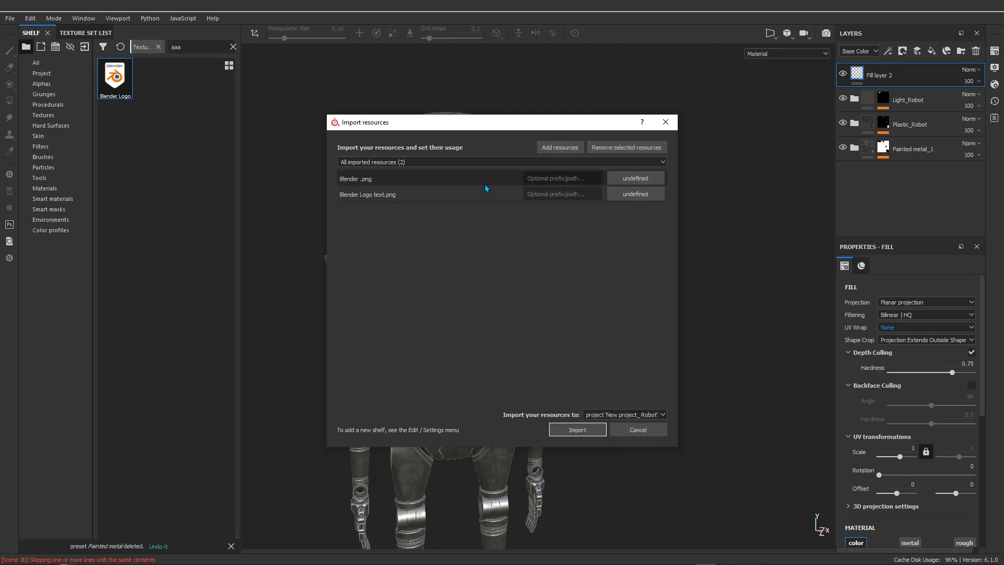
pyautogui.click(631, 181)
pyautogui.click(648, 219)
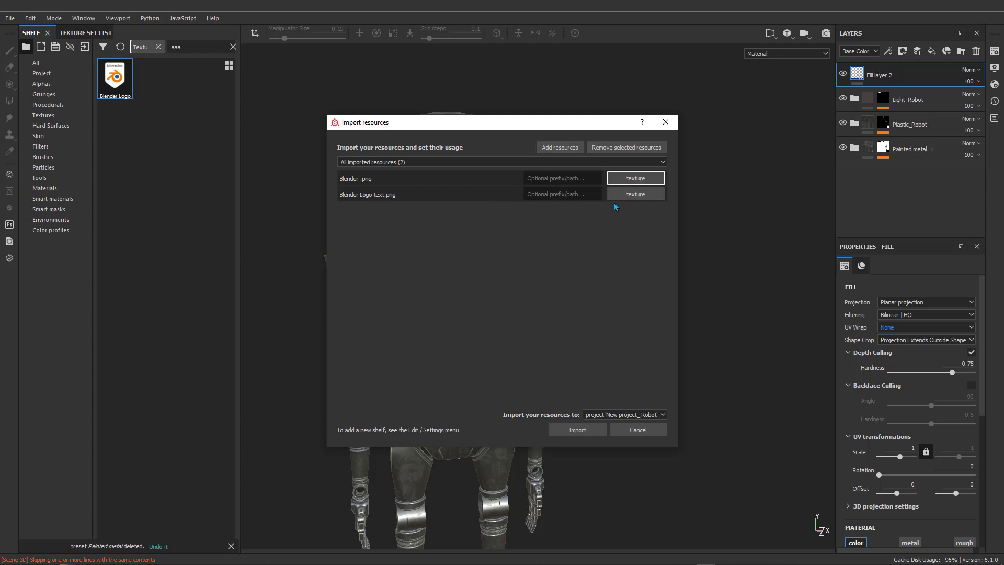
# Step: Set the prefix aaa for both Blender images and import them into the project
pyautogui.click(571, 178)
pyautogui.write('aaa')
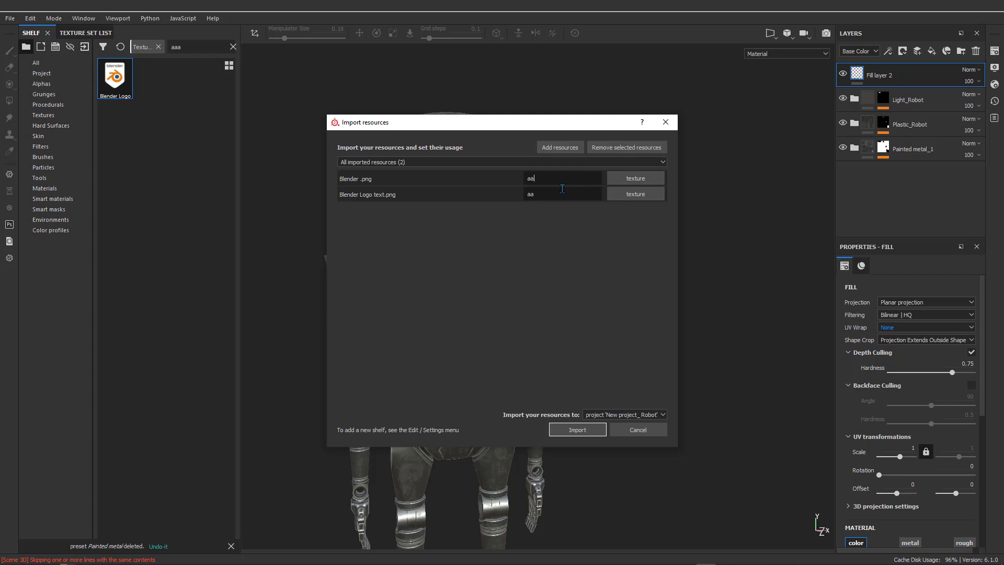
pyautogui.click(585, 330)
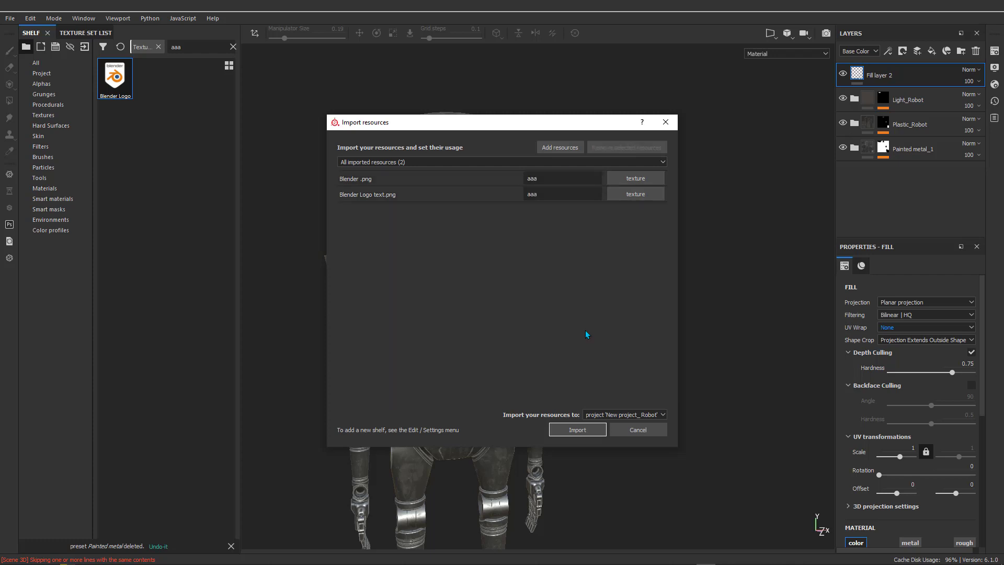
pyautogui.click(574, 433)
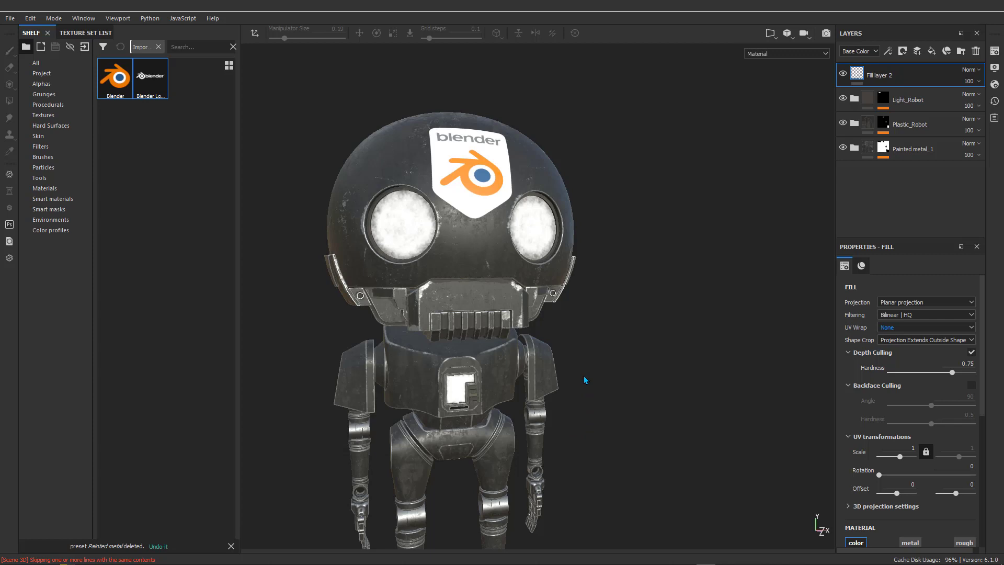
# Step: Filter the shelf textures by aaa and replace the fill layer's base color image with the Blender texture
pyautogui.click(180, 48)
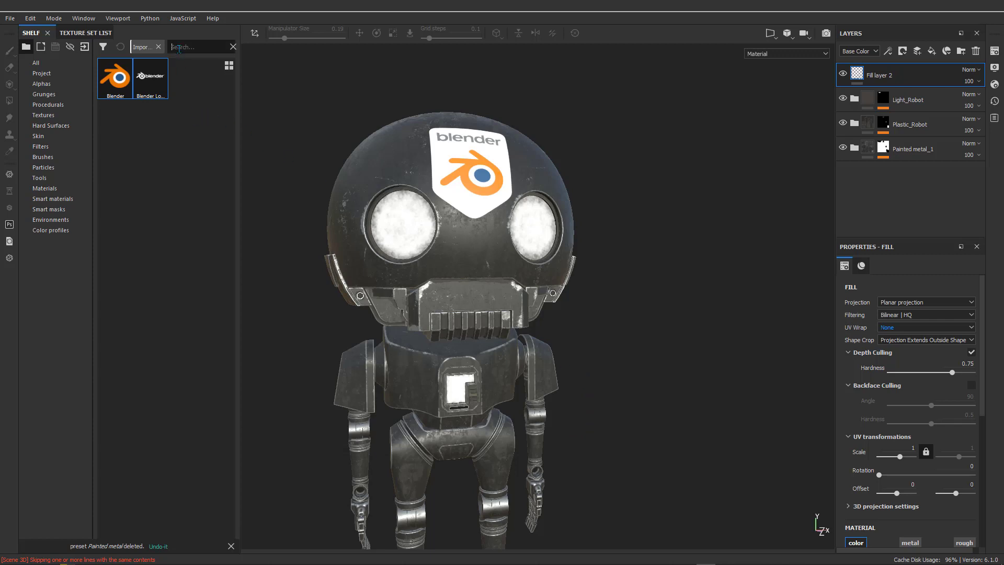
pyautogui.write('aaa')
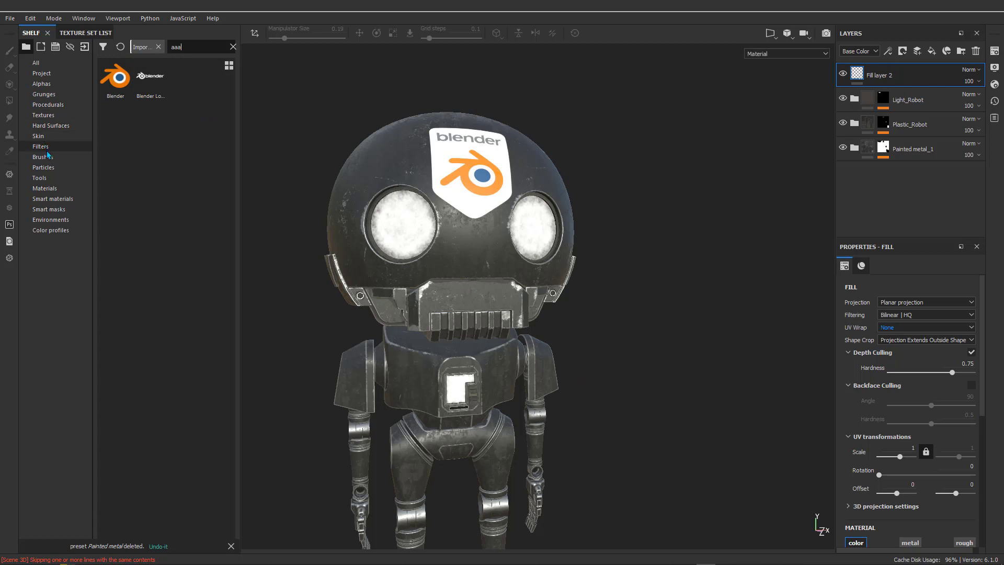
pyautogui.click(44, 115)
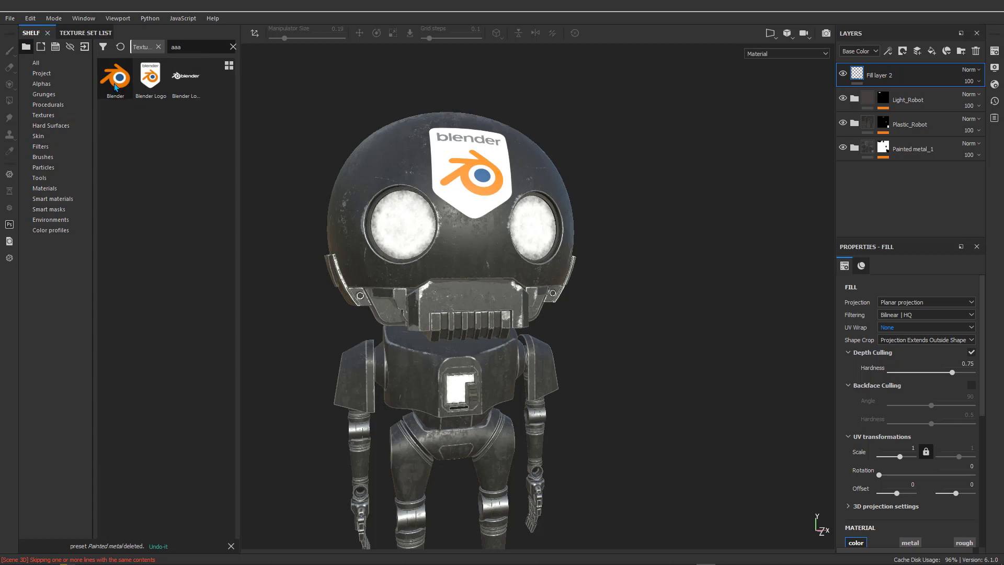
pyautogui.scroll(-3, 890, 427)
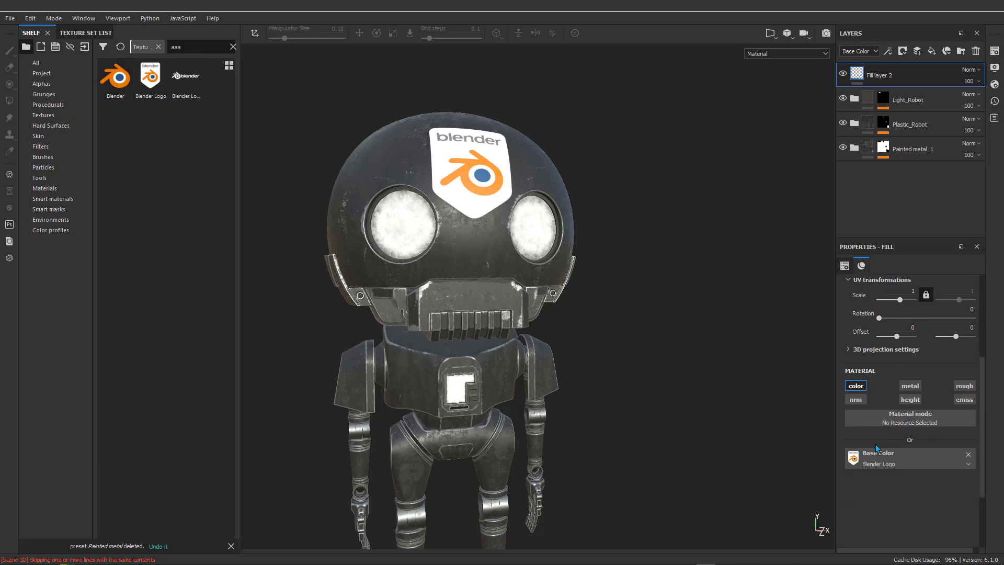
pyautogui.moveTo(116, 81); pyautogui.dragTo(899, 457)
pyautogui.scroll(2, 506, 189)
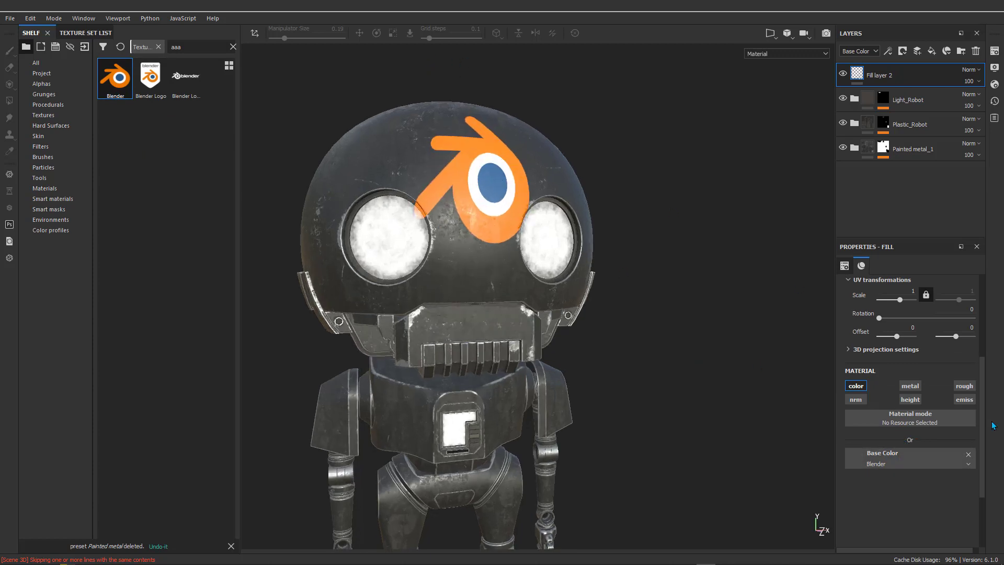
# Step: Show the projection manipulator in an orthographic front view and widen the projection until the Blender logo is undistorted
pyautogui.click(254, 33)
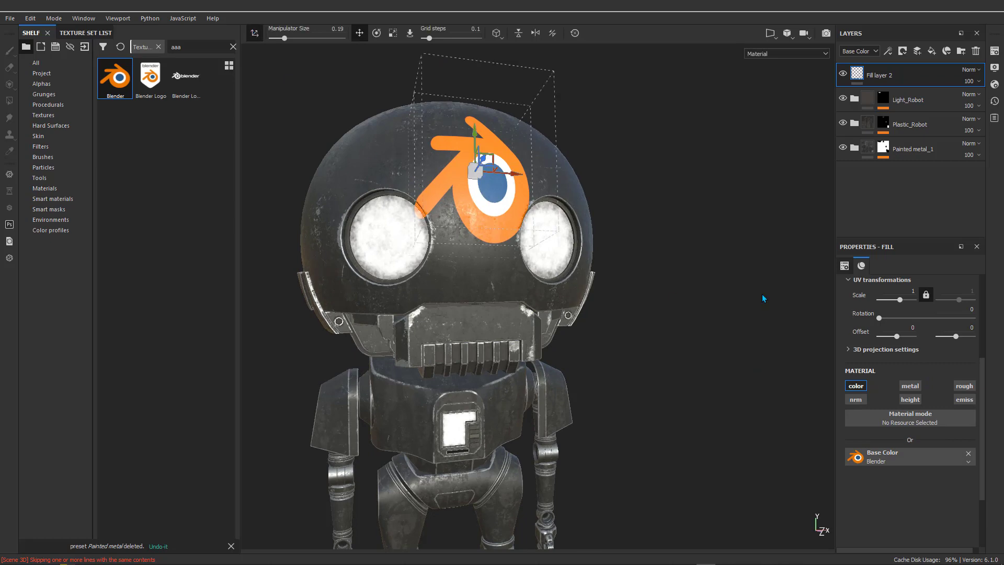
pyautogui.keyDown('alt'); pyautogui.moveTo(689, 253); pyautogui.dragTo(632, 291); pyautogui.keyUp('alt')
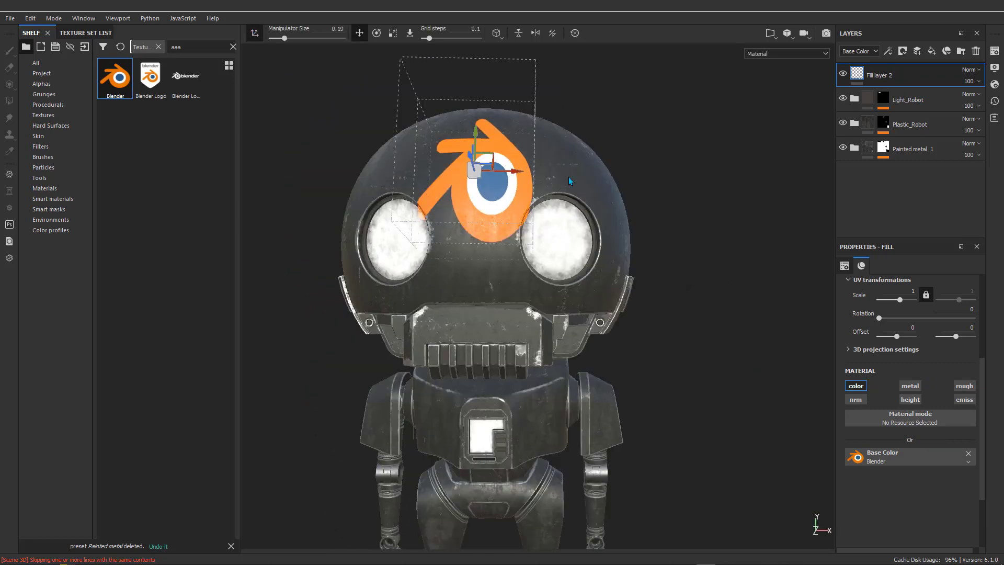
pyautogui.click(790, 39)
pyautogui.click(803, 61)
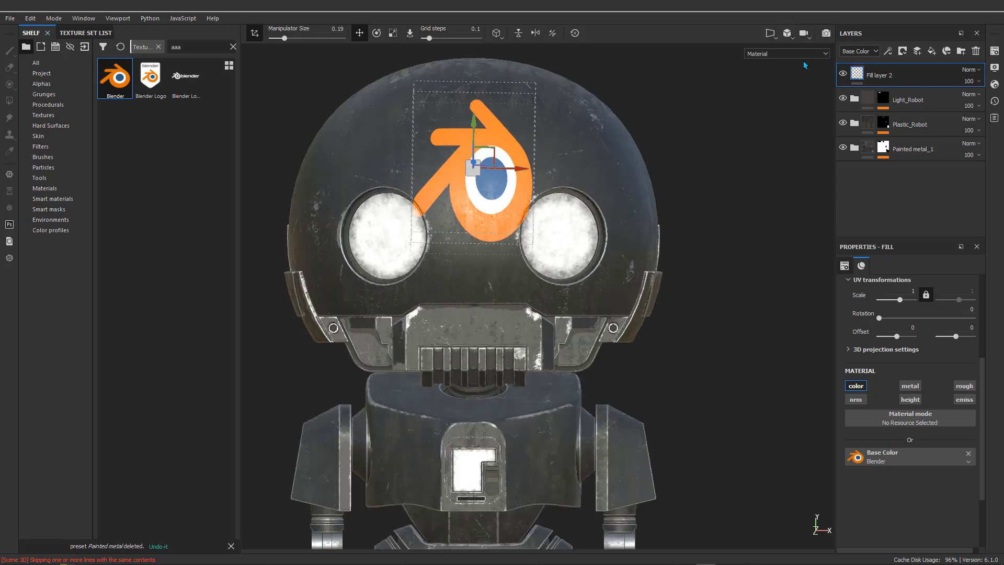
pyautogui.click(393, 33)
pyautogui.moveTo(521, 166); pyautogui.dragTo(682, 181)
# Step: Shrink the logo projection and move it to the middle of the forehead, above the eyes
pyautogui.click(359, 32)
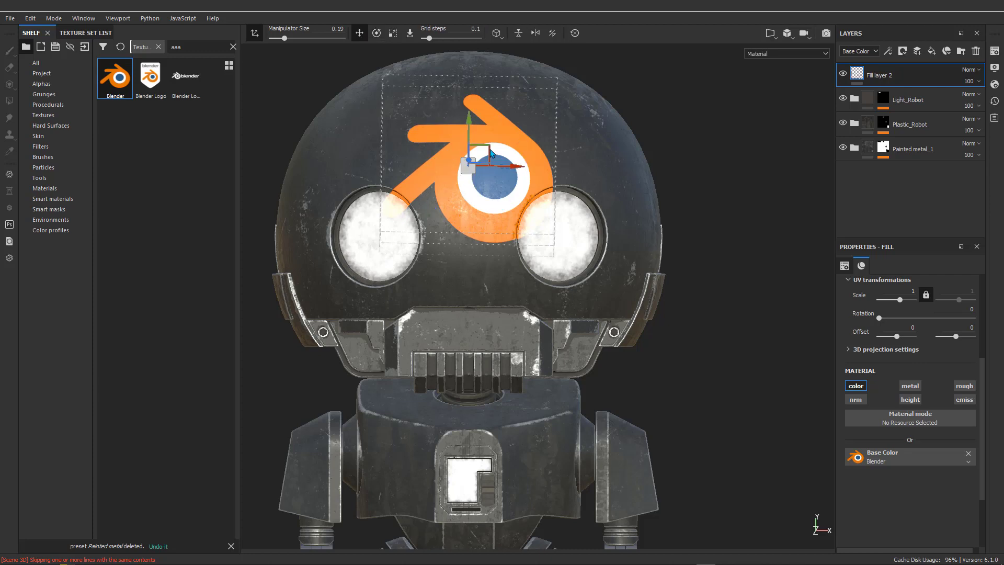
pyautogui.moveTo(491, 152); pyautogui.dragTo(362, 32)
pyautogui.click(394, 33)
pyautogui.click(361, 34)
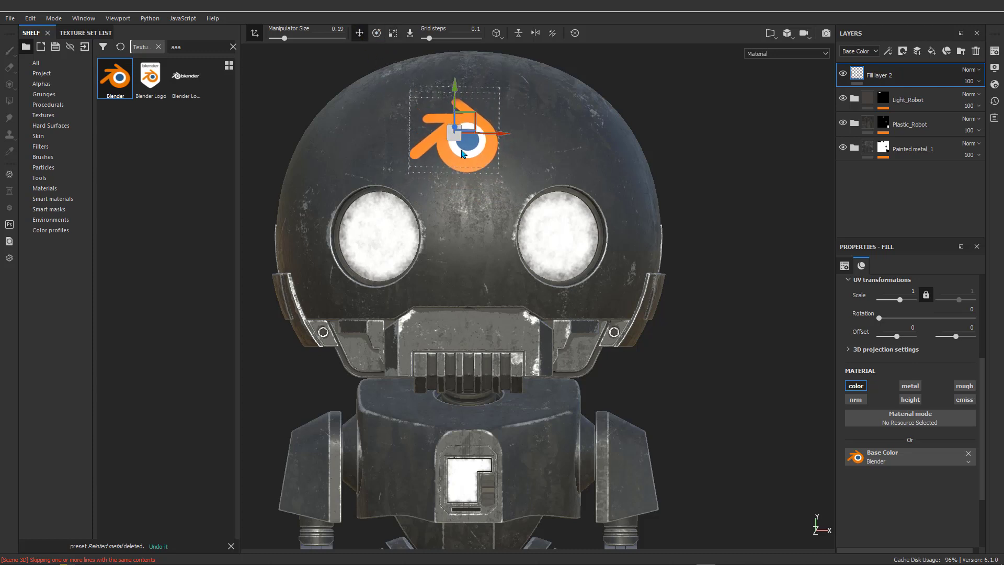
pyautogui.moveTo(457, 144)
pyautogui.mouseDown()
pyautogui.moveTo(470, 173)
pyautogui.moveTo(471, 152)
pyautogui.mouseUp()
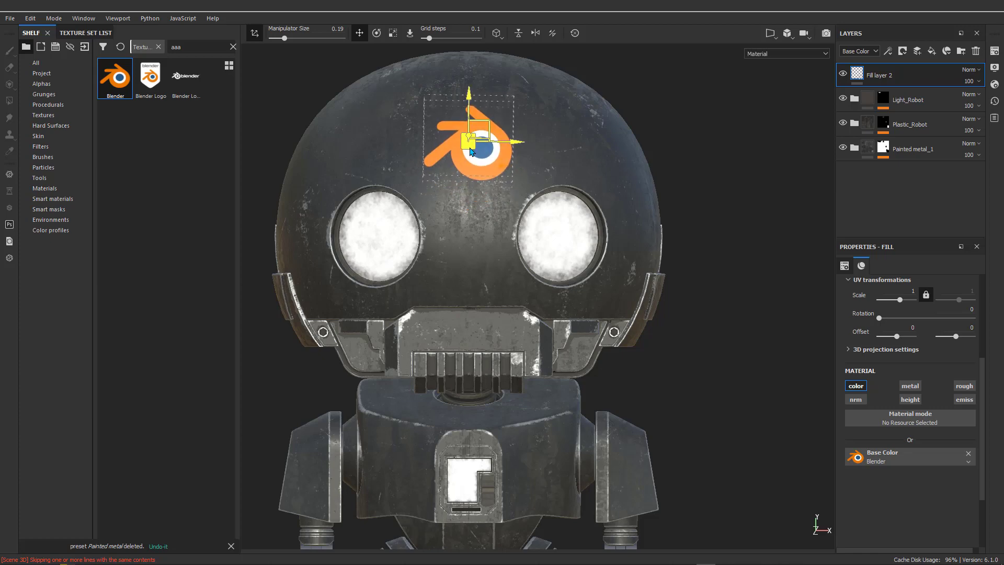
# Step: Enlarge the logo projection slightly on the forehead, adjust its sideways position and hide the manipulator
pyautogui.keyDown('alt'); pyautogui.moveTo(462, 207); pyautogui.dragTo(452, 160); pyautogui.keyUp('alt')
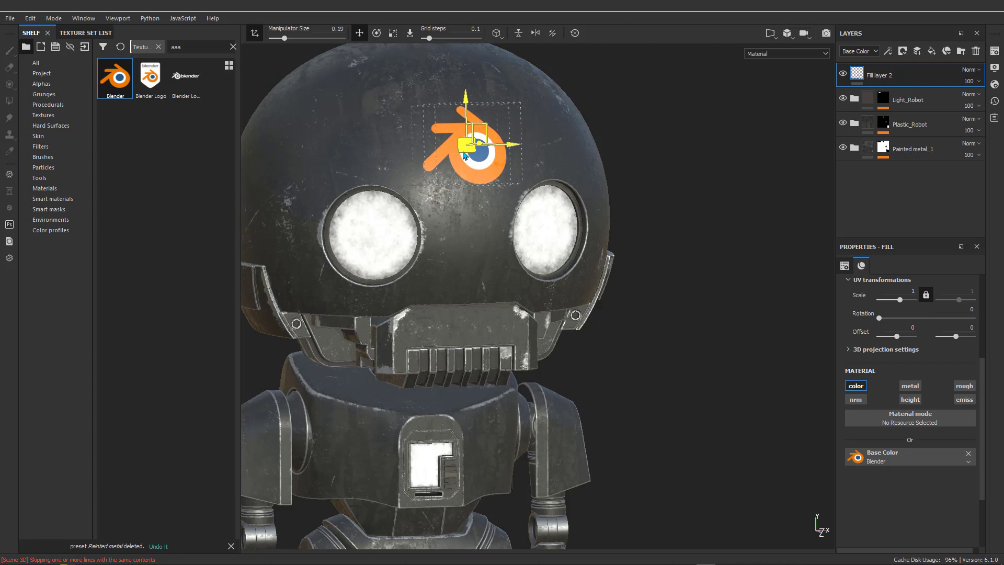
pyautogui.moveTo(593, 255)
pyautogui.keyDown('alt'); pyautogui.mouseDown()
pyautogui.moveTo(657, 287)
pyautogui.moveTo(599, 268)
pyautogui.mouseUp(); pyautogui.keyUp('alt')
pyautogui.moveTo(514, 149); pyautogui.dragTo(564, 169)
pyautogui.click(392, 34)
pyautogui.keyDown('alt'); pyautogui.moveTo(483, 208); pyautogui.dragTo(508, 216); pyautogui.keyUp('alt')
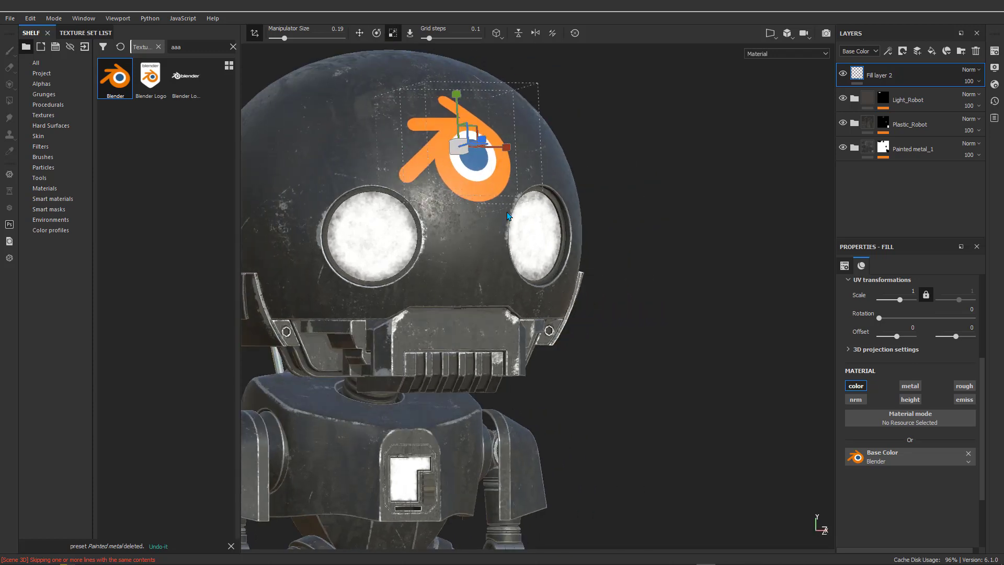
pyautogui.click(257, 35)
# Step: Examine the Blender logo on the forehead up close and from a three-quarter view
pyautogui.keyDown('alt'); pyautogui.moveTo(463, 151); pyautogui.dragTo(490, 215, button='middle'); pyautogui.keyUp('alt')
pyautogui.keyDown('alt'); pyautogui.moveTo(515, 214); pyautogui.dragTo(494, 207); pyautogui.keyUp('alt')
pyautogui.keyDown('alt'); pyautogui.moveTo(495, 207); pyautogui.dragTo(484, 227, button='right'); pyautogui.keyUp('alt')
pyautogui.keyDown('alt'); pyautogui.moveTo(487, 219); pyautogui.dragTo(508, 199); pyautogui.keyUp('alt')
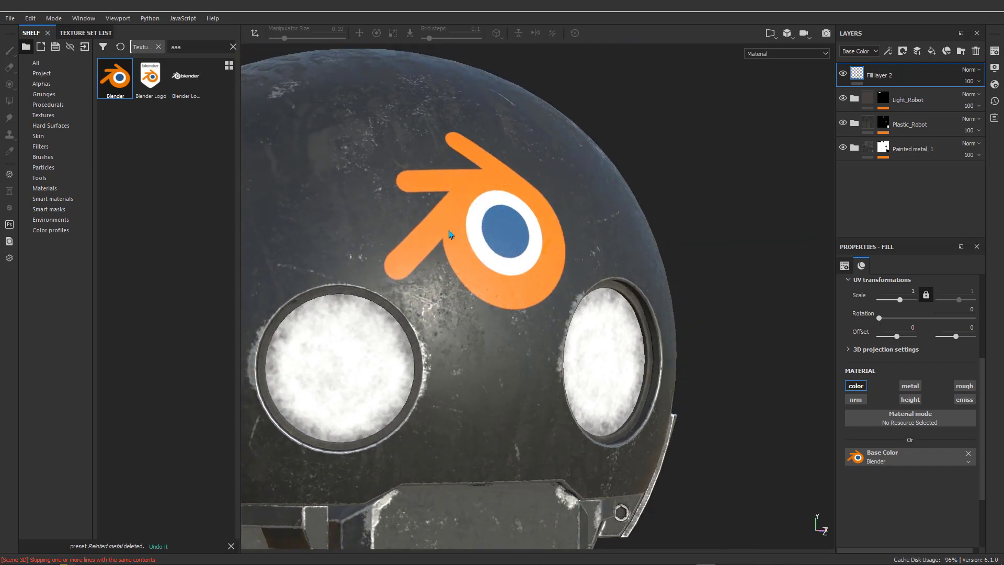
pyautogui.scroll(-2, 453, 269)
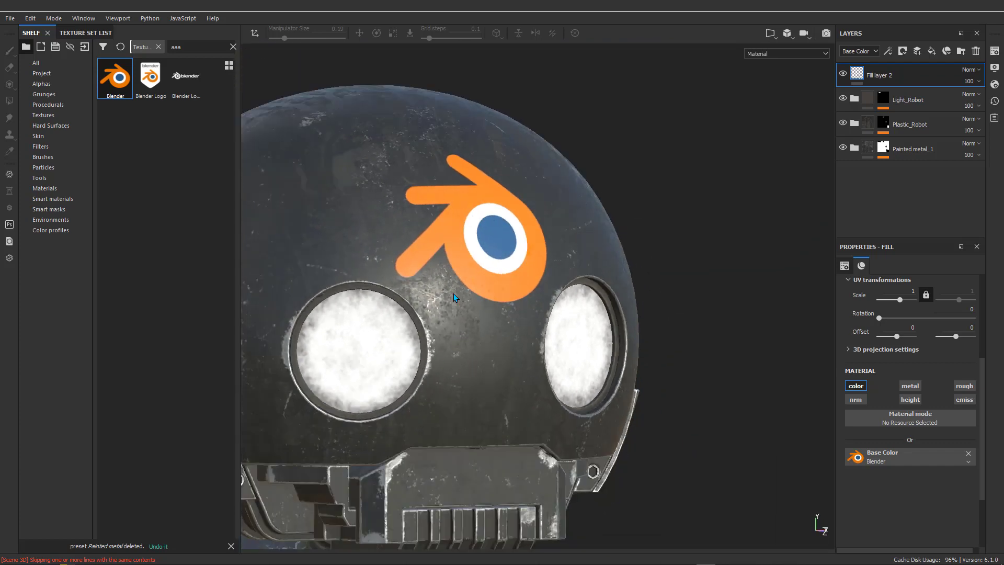
pyautogui.scroll(-1, 453, 295)
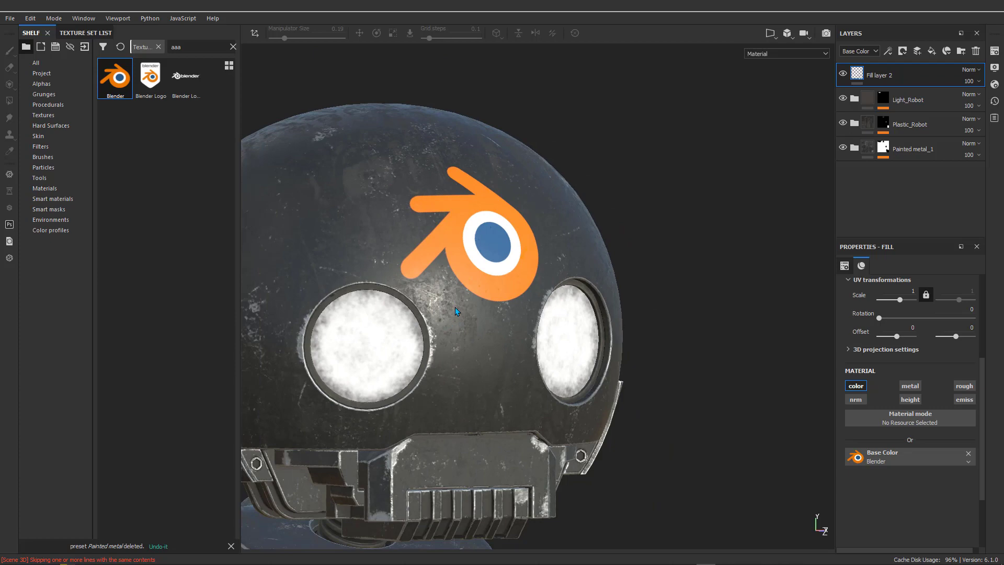
pyautogui.keyDown('alt'); pyautogui.moveTo(463, 256); pyautogui.dragTo(513, 229); pyautogui.keyUp('alt')
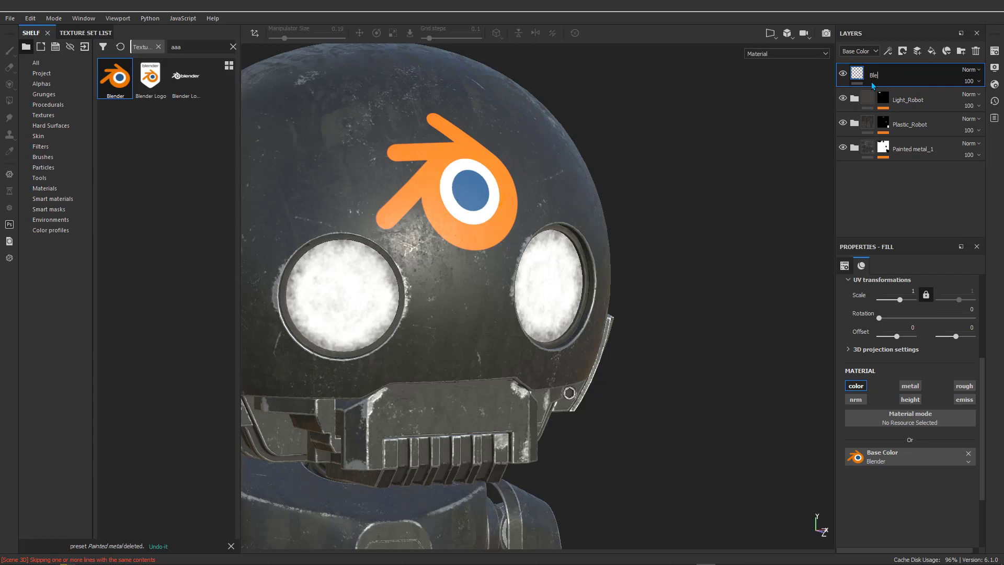
# Step: Rename the fill layer Blender Logo and move it into the Painted metal_1 folder, directly above Base color
pyautogui.write('ogo')
pyautogui.press('Return')
pyautogui.moveTo(929, 78); pyautogui.dragTo(924, 145)
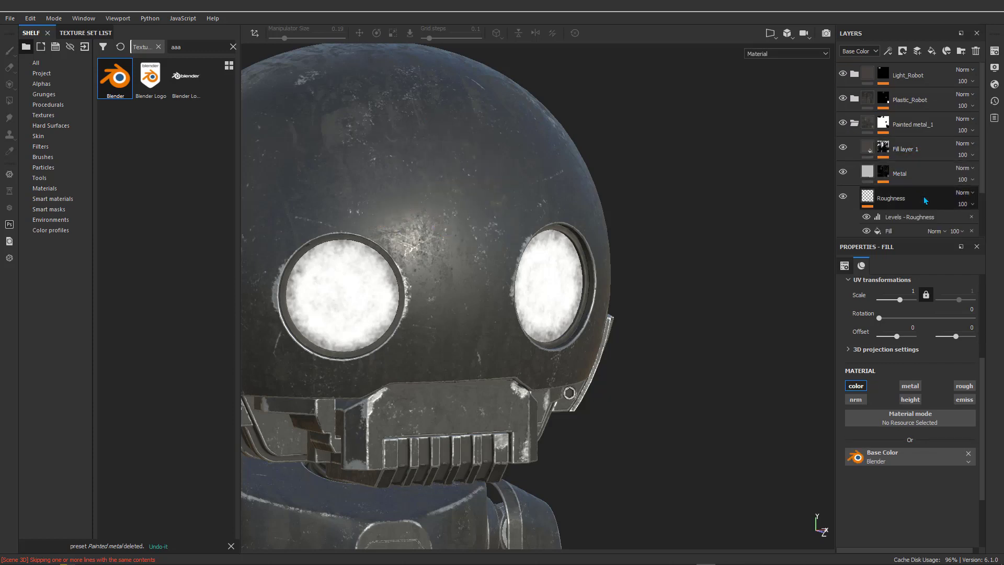
pyautogui.scroll(-2, 914, 204)
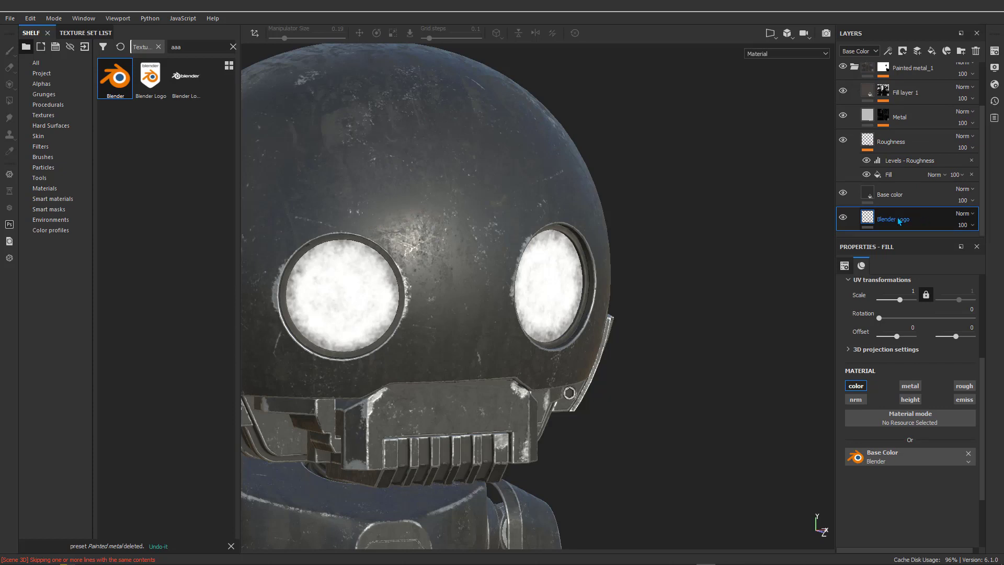
pyautogui.moveTo(915, 217); pyautogui.dragTo(919, 186)
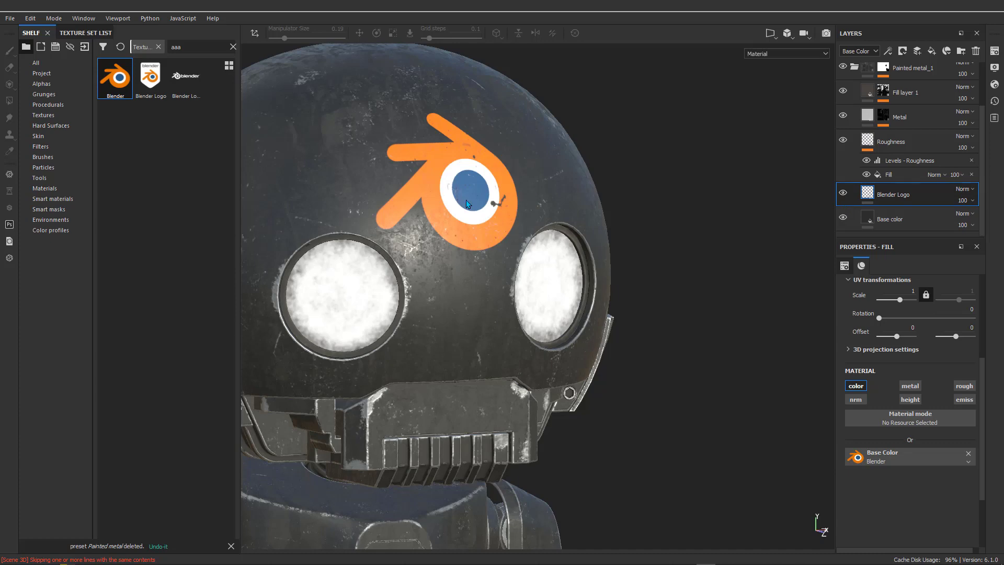
# Step: Move the Blender Logo layer above Roughness, directly below the Metal layer
pyautogui.scroll(5, 468, 204)
pyautogui.keyDown('alt'); pyautogui.moveTo(491, 211); pyautogui.dragTo(371, 225); pyautogui.keyUp('alt')
pyautogui.scroll(-3, 483, 237)
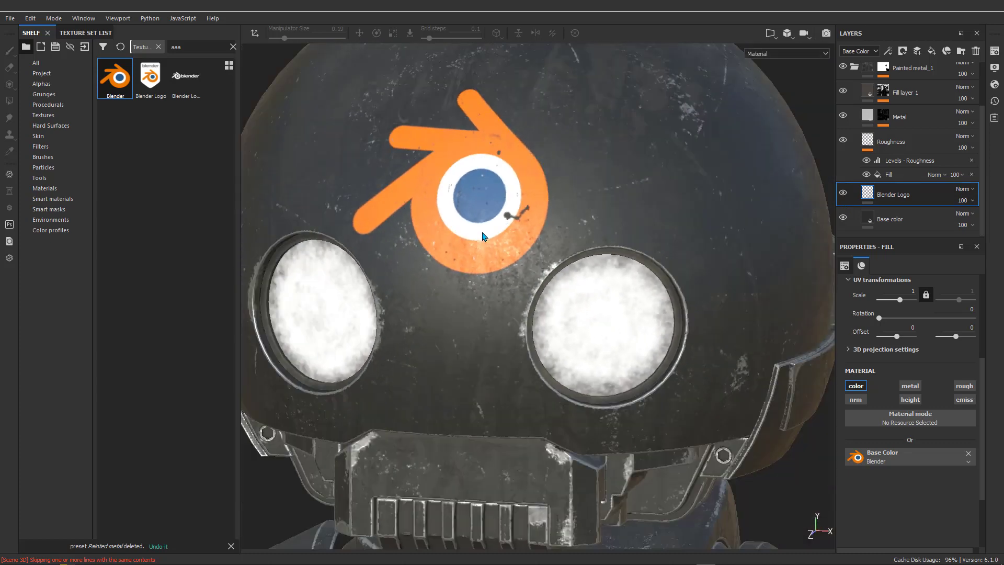
pyautogui.scroll(-3, 485, 236)
pyautogui.keyDown('alt'); pyautogui.moveTo(475, 199); pyautogui.dragTo(550, 196); pyautogui.keyUp('alt')
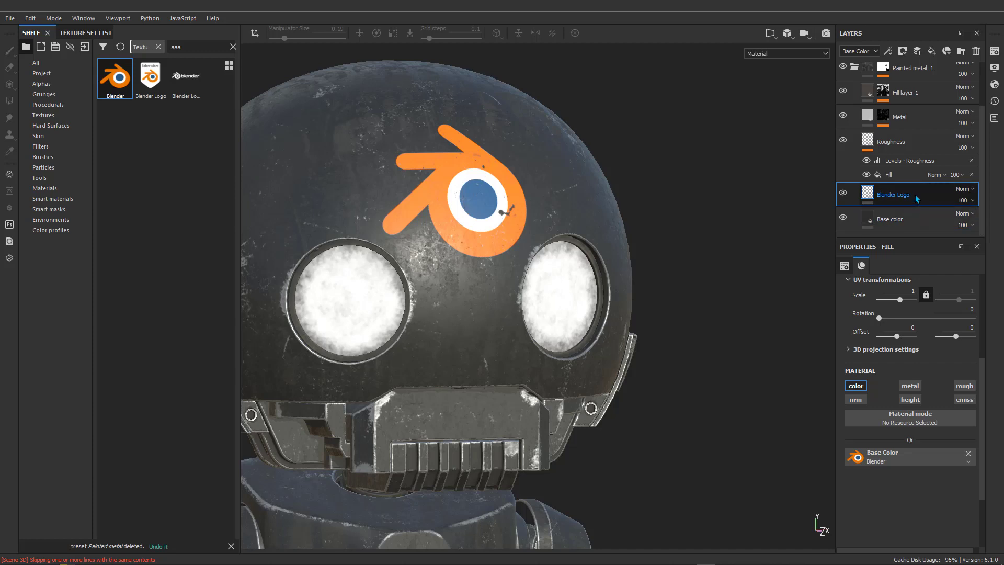
pyautogui.moveTo(915, 190); pyautogui.dragTo(913, 132)
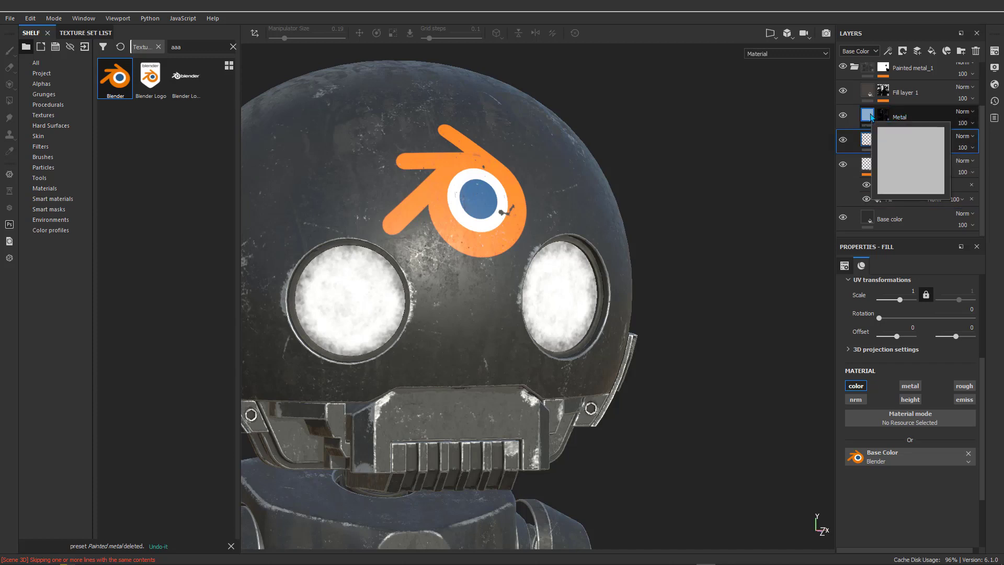
# Step: Toggle the visibility of the Metal layer and Fill layer 1 to compare their wear over the logo
pyautogui.click(843, 115)
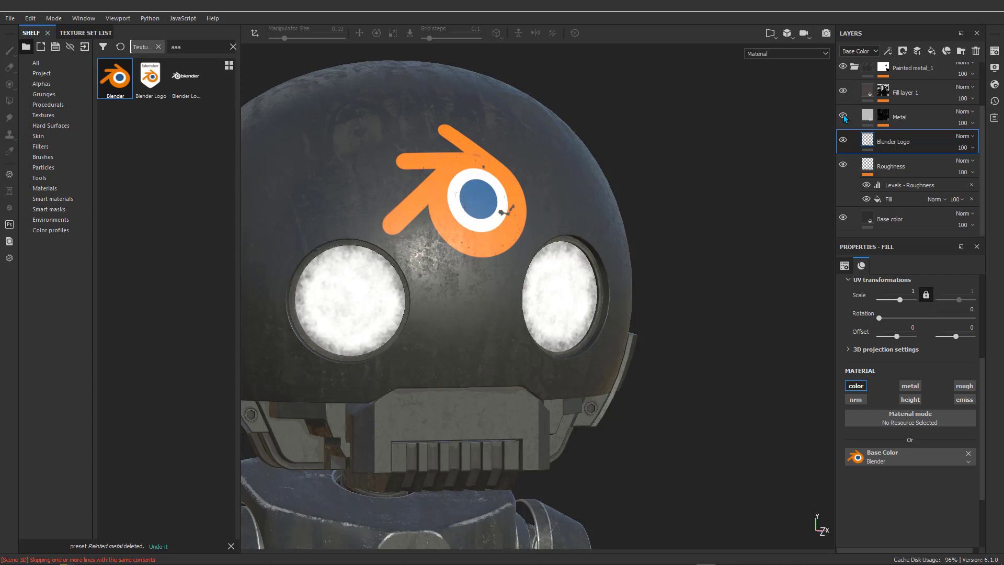
pyautogui.click(843, 115)
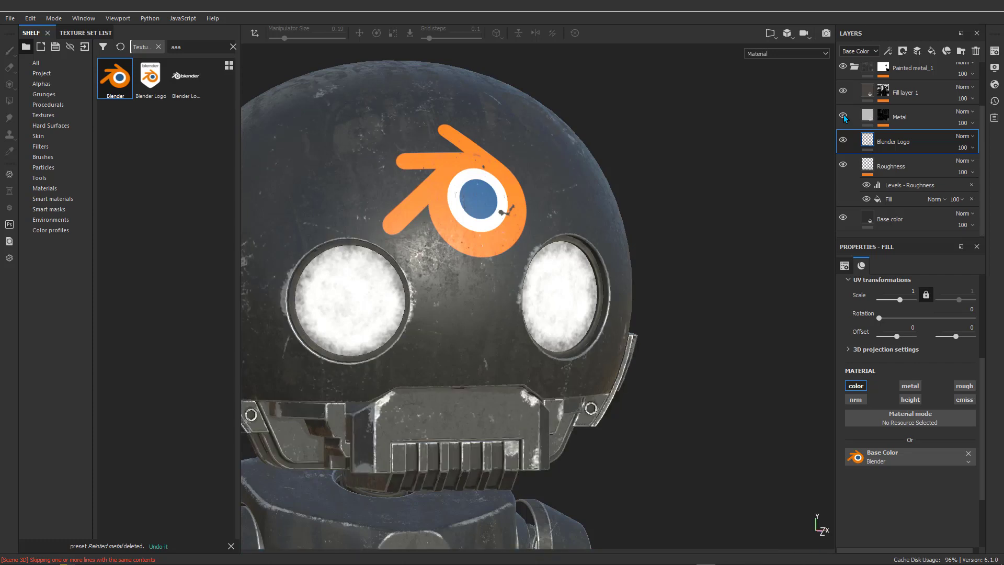
pyautogui.scroll(1, 883, 121)
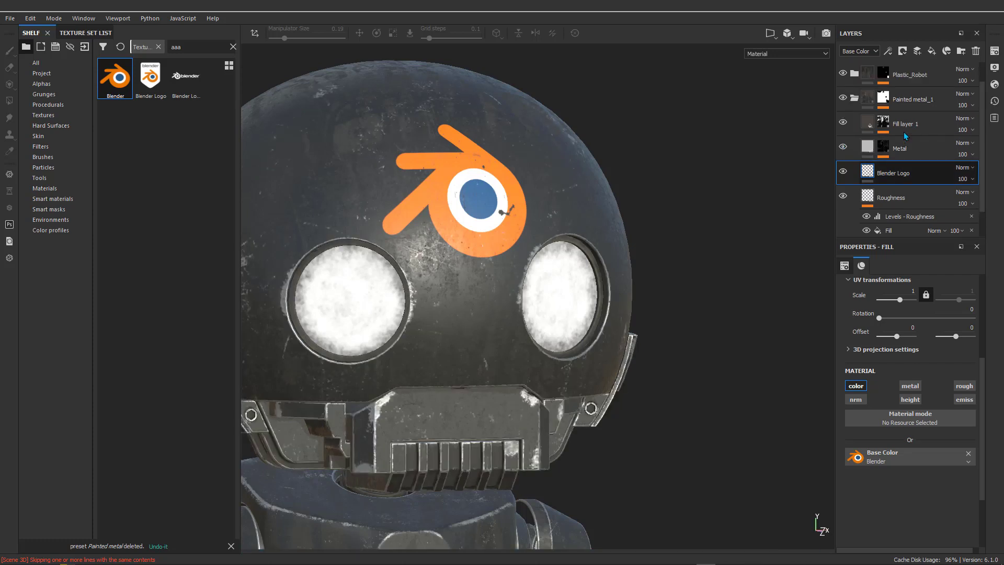
pyautogui.click(843, 122)
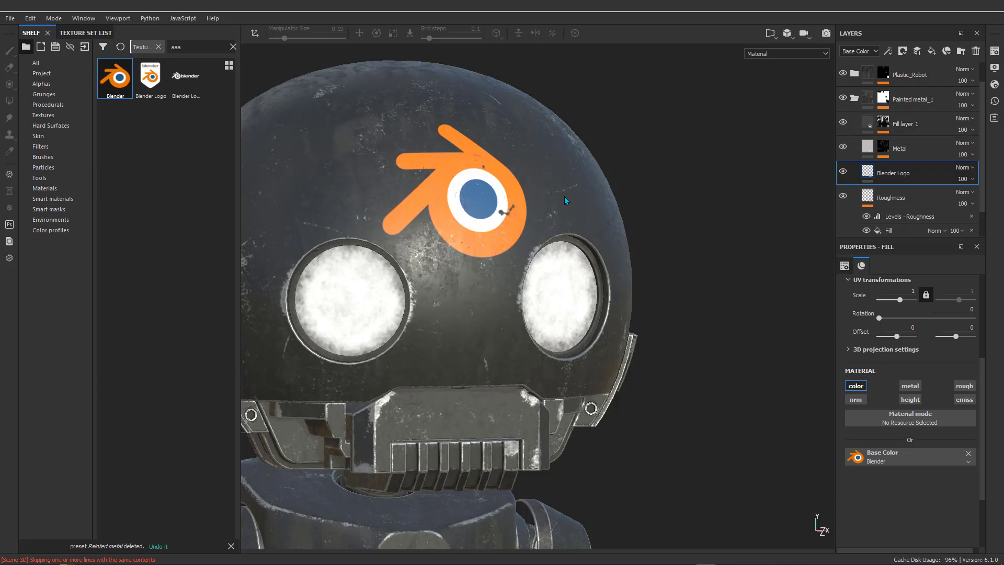
# Step: Examine the worn logo on the robot from several angles, both at full-body distance and close up
pyautogui.keyDown('alt'); pyautogui.moveTo(494, 203); pyautogui.dragTo(457, 208); pyautogui.keyUp('alt')
pyautogui.keyDown('alt'); pyautogui.moveTo(456, 208); pyautogui.dragTo(476, 201, button='right'); pyautogui.keyUp('alt')
pyautogui.keyDown('alt'); pyautogui.moveTo(477, 201); pyautogui.dragTo(456, 180); pyautogui.keyUp('alt')
pyautogui.keyDown('alt'); pyautogui.moveTo(456, 181); pyautogui.dragTo(451, 209, button='right'); pyautogui.keyUp('alt')
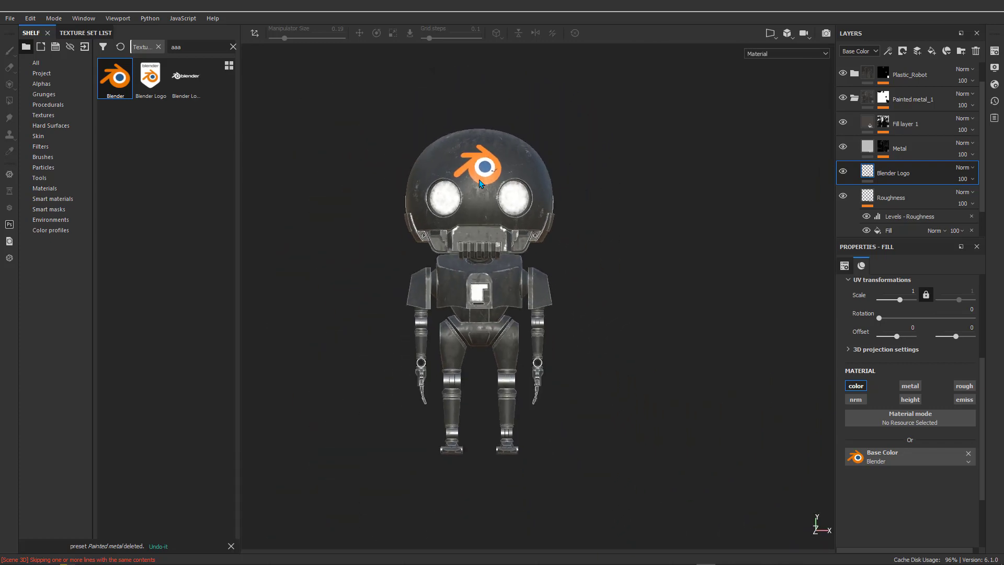
pyautogui.keyDown('alt'); pyautogui.moveTo(461, 201); pyautogui.dragTo(584, 194); pyautogui.keyUp('alt')
pyautogui.keyDown('alt'); pyautogui.moveTo(584, 194); pyautogui.dragTo(578, 252, button='right'); pyautogui.keyUp('alt')
pyautogui.keyDown('alt'); pyautogui.moveTo(578, 252); pyautogui.dragTo(476, 254); pyautogui.keyUp('alt')
pyautogui.keyDown('alt'); pyautogui.moveTo(477, 255); pyautogui.dragTo(624, 255, button='middle'); pyautogui.keyUp('alt')
pyautogui.keyDown('alt'); pyautogui.moveTo(624, 255); pyautogui.dragTo(629, 314, button='right'); pyautogui.keyUp('alt')
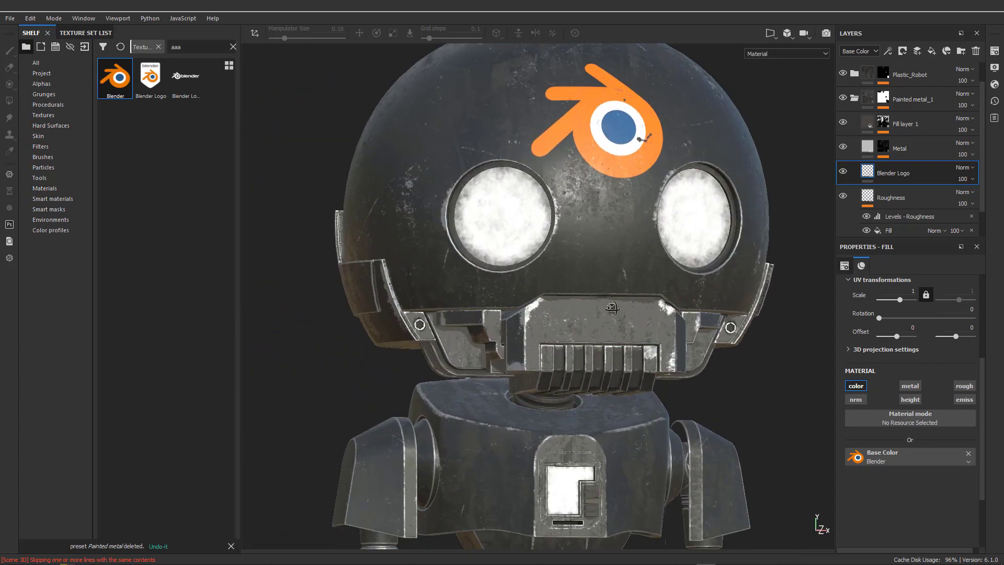
# Step: Examine the jaw, neck and side of the robot's head
pyautogui.keyDown('alt'); pyautogui.moveTo(613, 307); pyautogui.dragTo(582, 282); pyautogui.keyUp('alt')
pyautogui.keyDown('alt'); pyautogui.moveTo(583, 281); pyautogui.dragTo(464, 228, button='middle'); pyautogui.keyUp('alt')
pyautogui.keyDown('alt'); pyautogui.moveTo(422, 271); pyautogui.dragTo(520, 285); pyautogui.keyUp('alt')
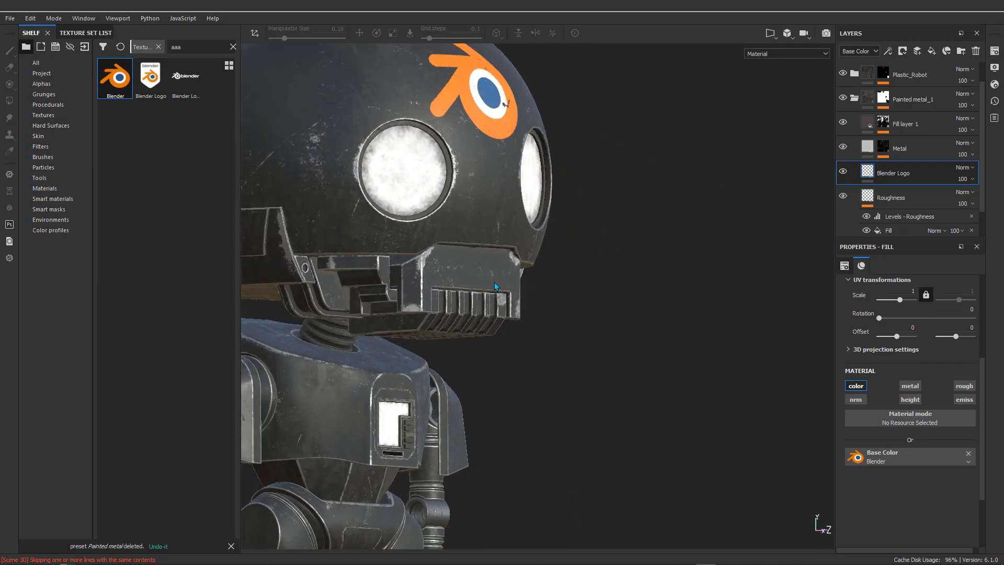
pyautogui.keyDown('alt'); pyautogui.moveTo(520, 285); pyautogui.dragTo(425, 295, button='right'); pyautogui.keyUp('alt')
pyautogui.scroll(5, 400, 289)
pyautogui.keyDown('alt'); pyautogui.moveTo(382, 303); pyautogui.dragTo(539, 328, button='middle'); pyautogui.keyUp('alt')
pyautogui.scroll(-5, 539, 328)
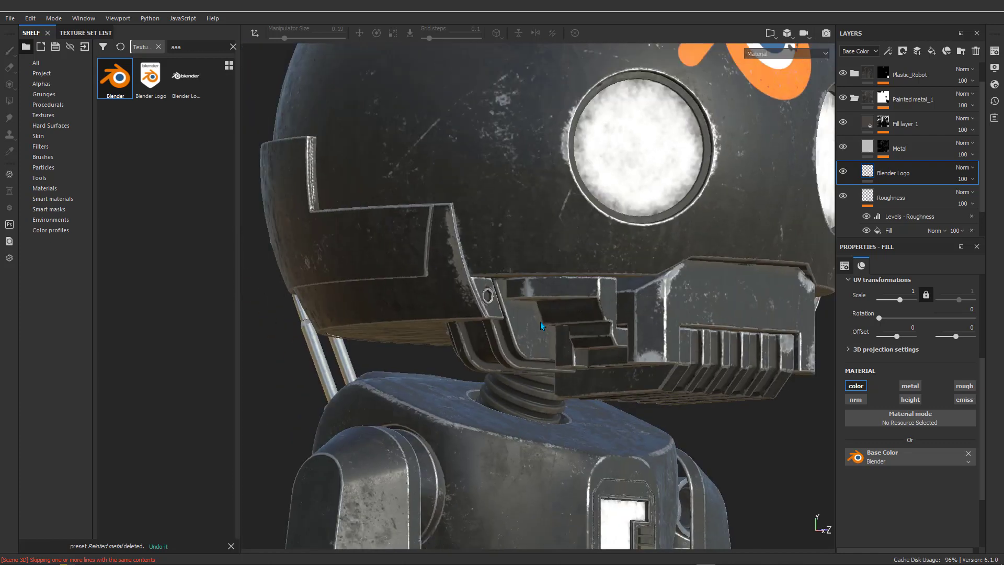
pyautogui.keyDown('alt'); pyautogui.moveTo(420, 287); pyautogui.dragTo(541, 304); pyautogui.keyUp('alt')
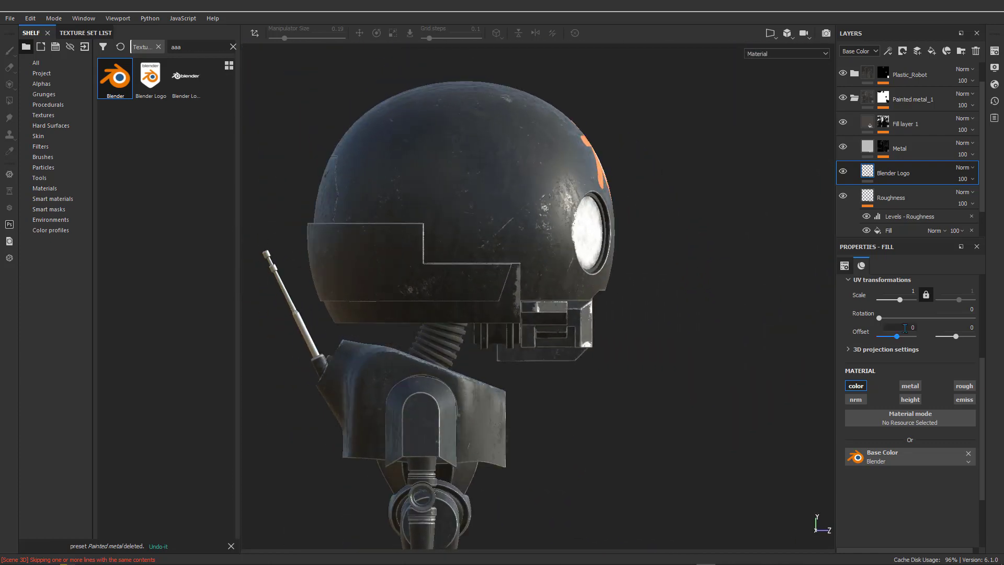
# Step: Add a paint layer directly above the Blender Logo layer and name it Text
pyautogui.scroll(2, 497, 286)
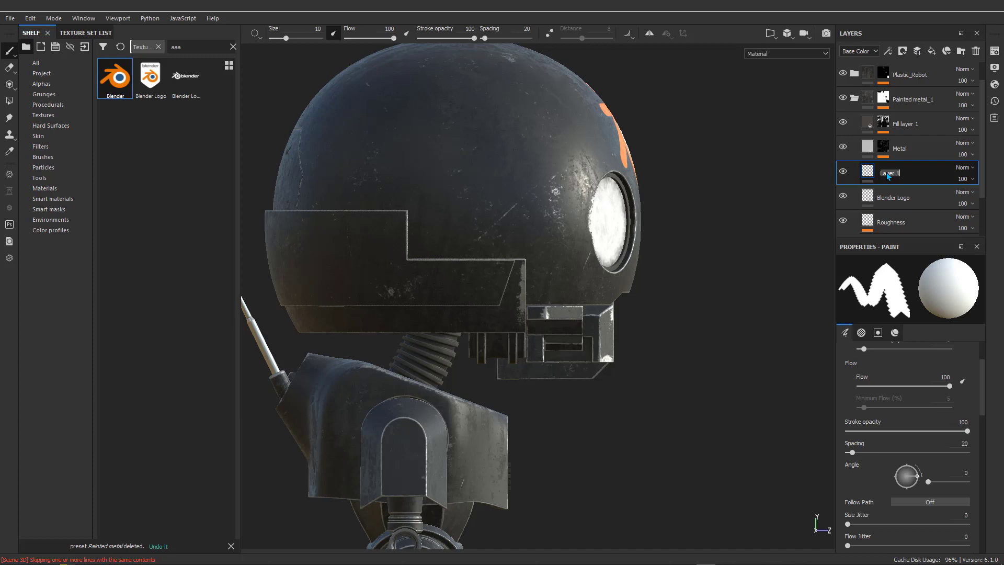
pyautogui.press('BackSpace')
pyautogui.write('Text')
pyautogui.press('Return')
# Step: Find the Font Orbitron alpha in the shelf and assign it as the paint brush's stencil
pyautogui.click(42, 84)
pyautogui.scroll(-15, 183, 220)
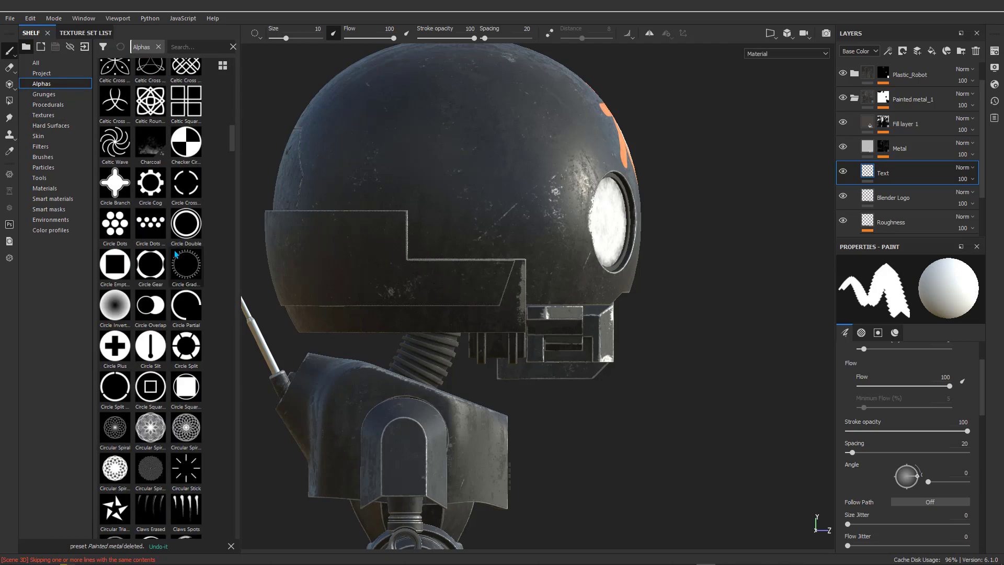
pyautogui.scroll(-5, 177, 316)
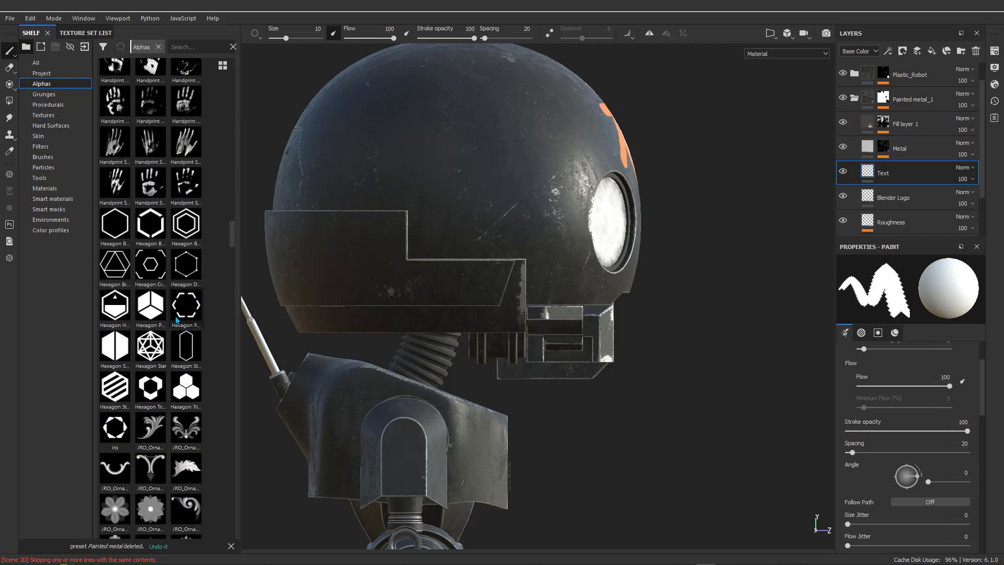
pyautogui.scroll(5, 176, 293)
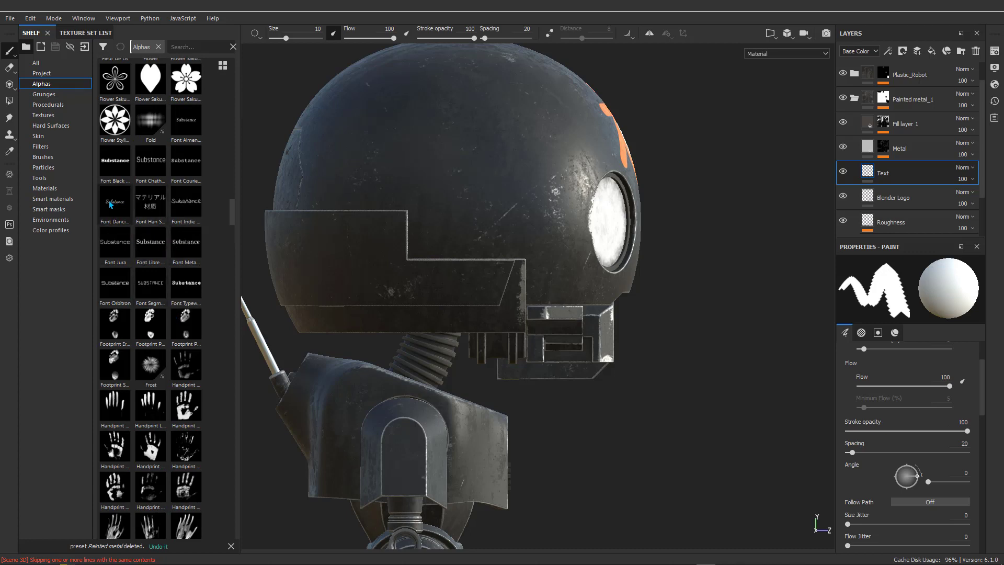
pyautogui.scroll(-8, 904, 401)
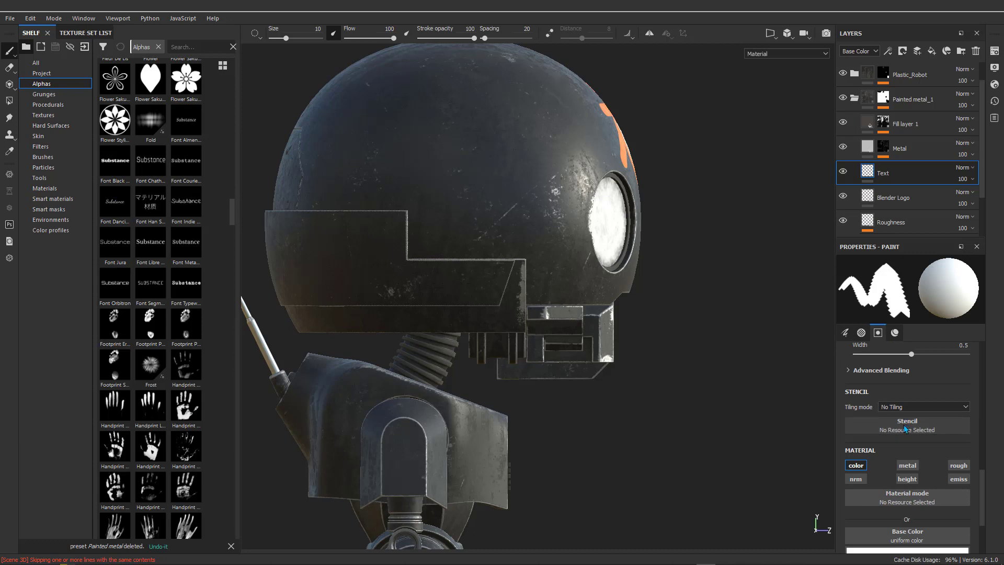
pyautogui.scroll(3, 900, 421)
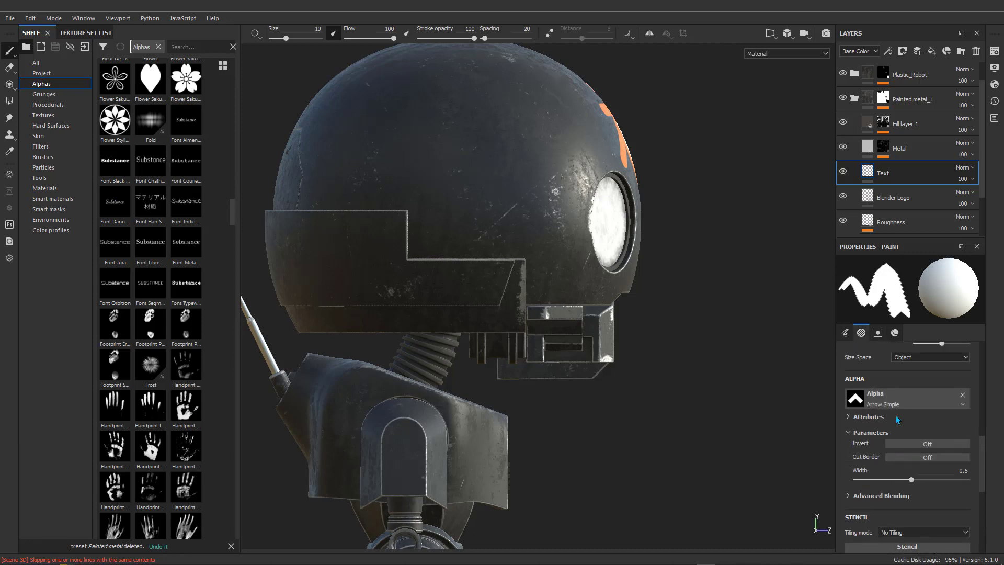
pyautogui.scroll(-1, 896, 415)
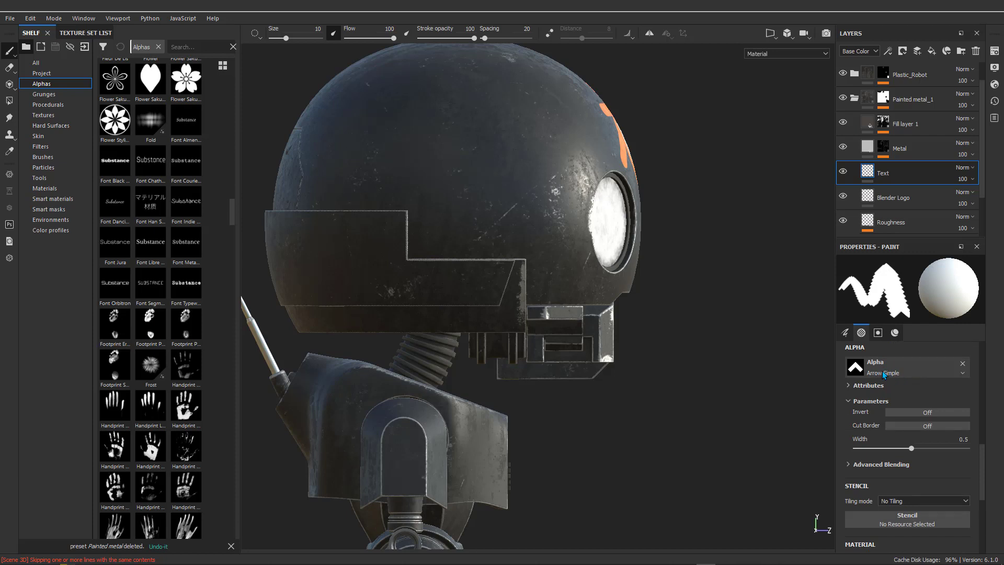
pyautogui.scroll(-3, 913, 464)
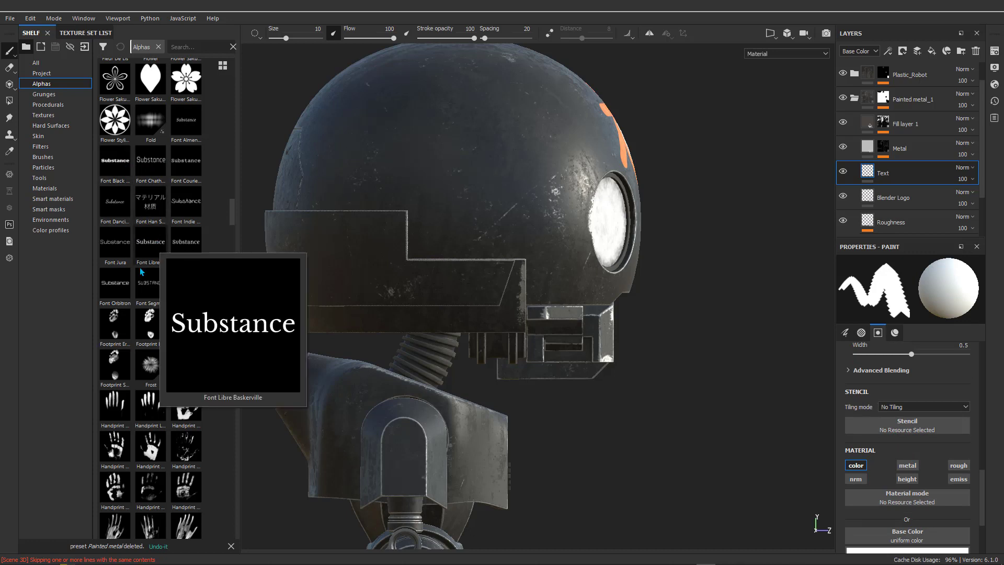
pyautogui.moveTo(115, 282); pyautogui.dragTo(888, 424)
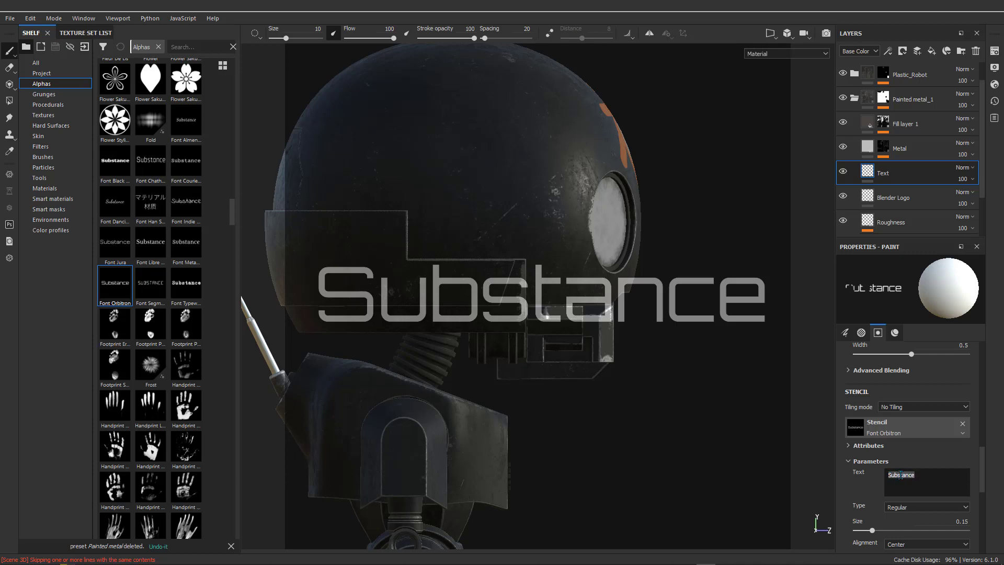
# Step: Replace the stencil's sample text with "K_2so Robot"
pyautogui.click(915, 470)
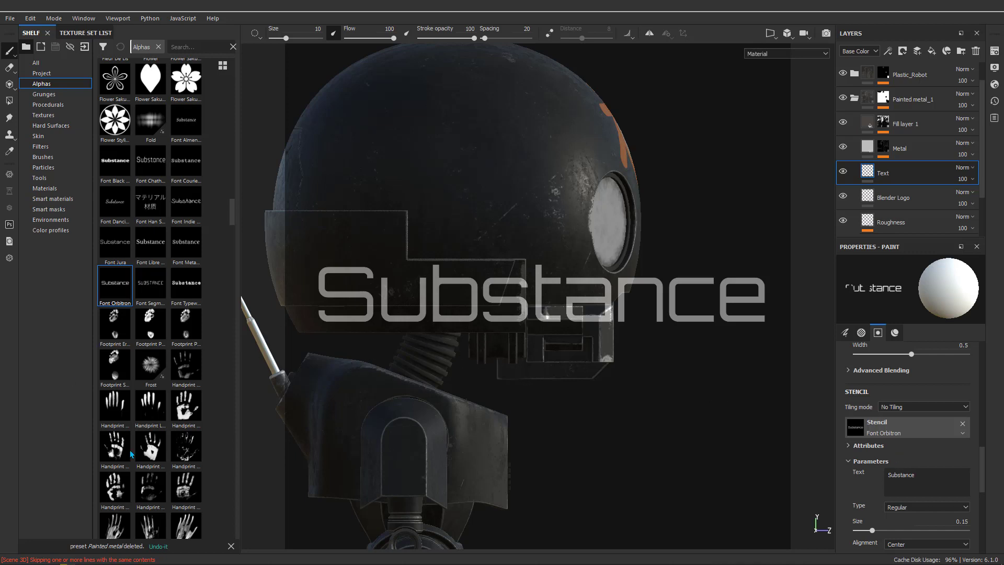
pyautogui.moveTo(920, 477); pyautogui.dragTo(876, 475)
pyautogui.moveTo(917, 477); pyautogui.dragTo(846, 477)
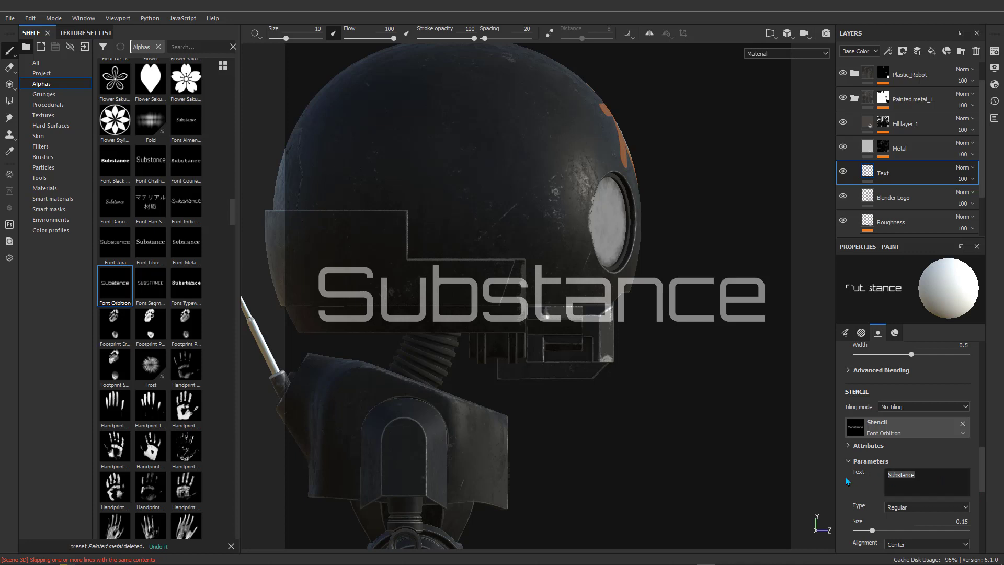
pyautogui.write('K_2so')
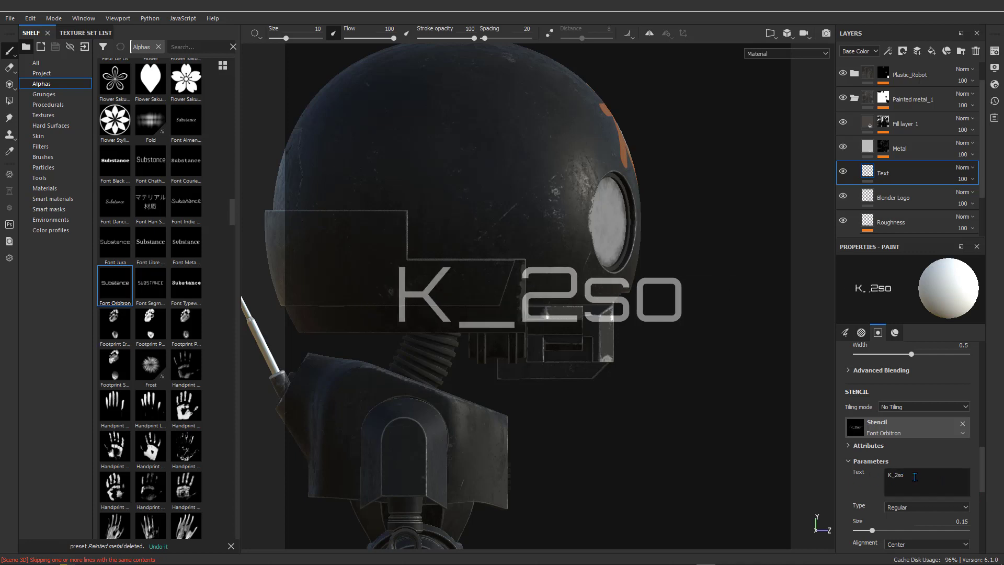
pyautogui.write(' R')
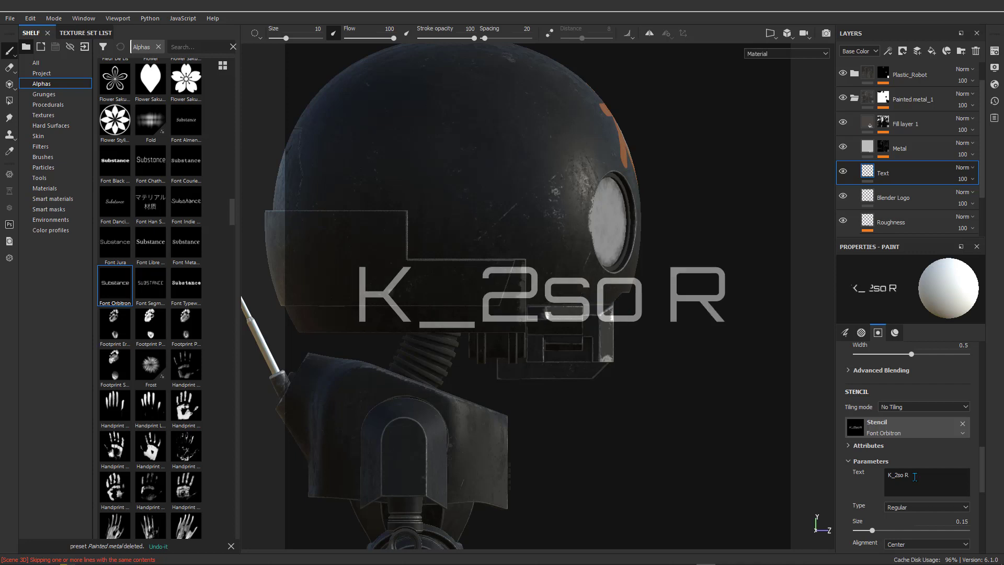
pyautogui.write('o')
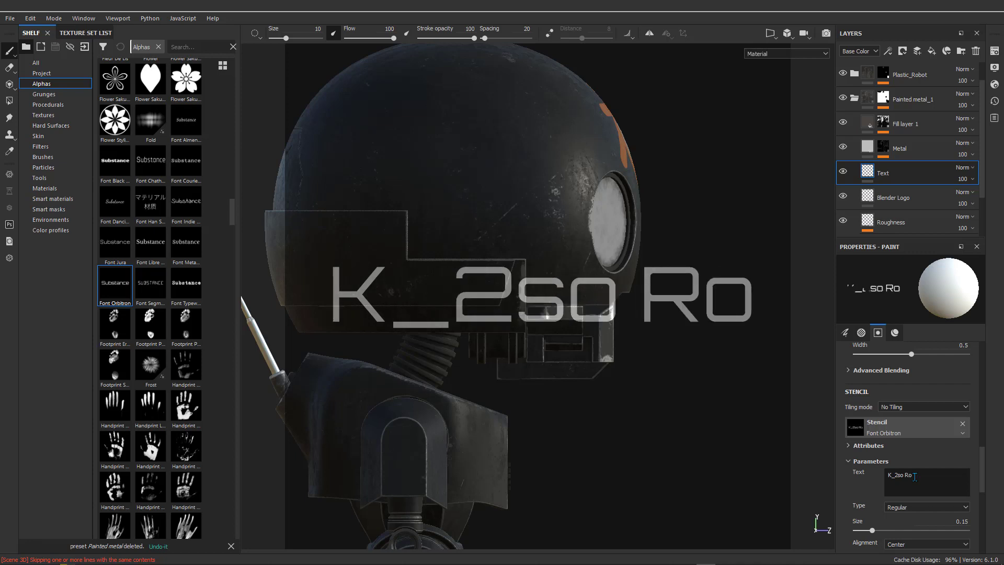
pyautogui.write('bot')
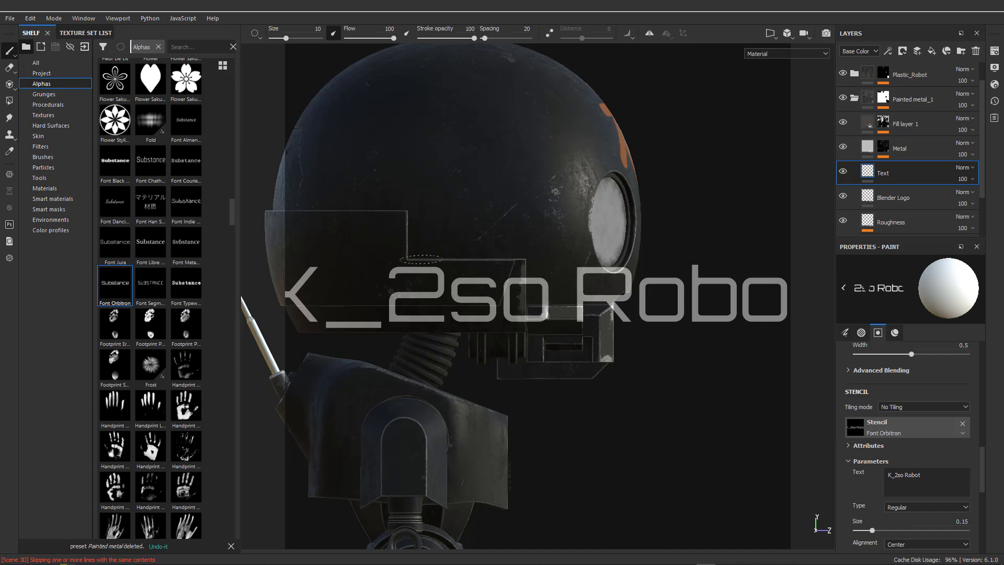
# Step: Scale down the stencil over the robot's head and set its text size to 0.11 so the whole wording fits
pyautogui.press('s')
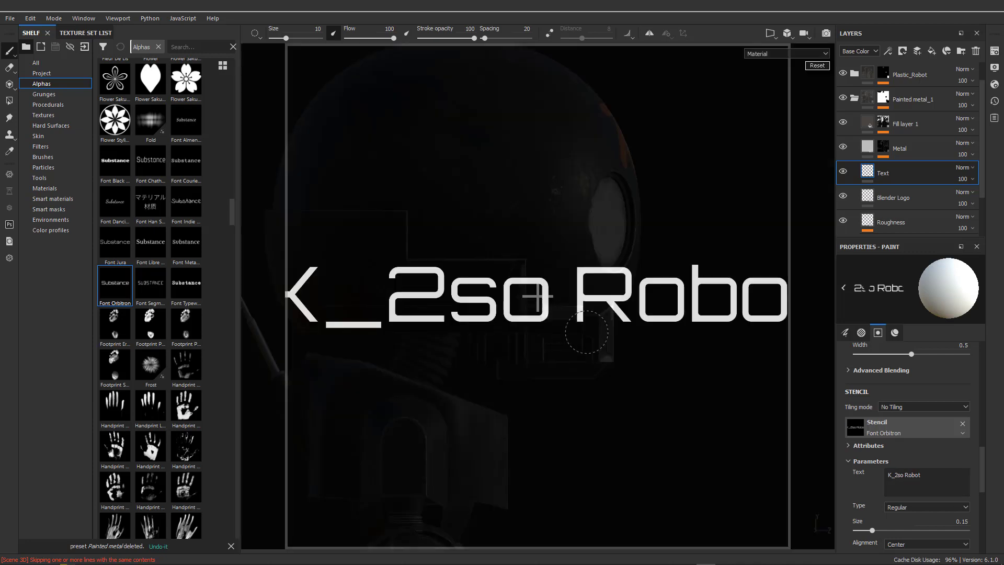
pyautogui.moveTo(615, 356); pyautogui.dragTo(571, 331, button='right')
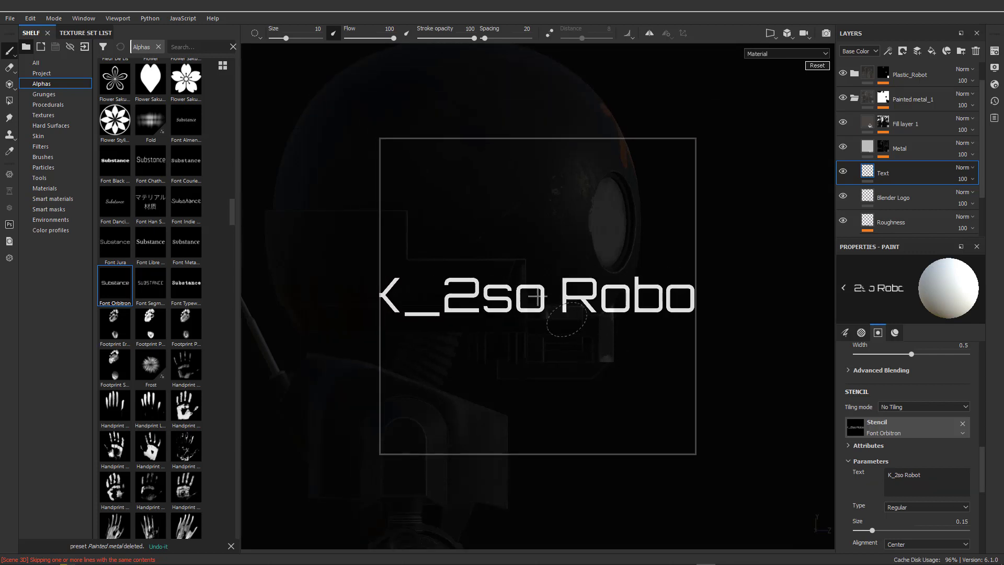
pyautogui.moveTo(567, 319); pyautogui.dragTo(670, 328)
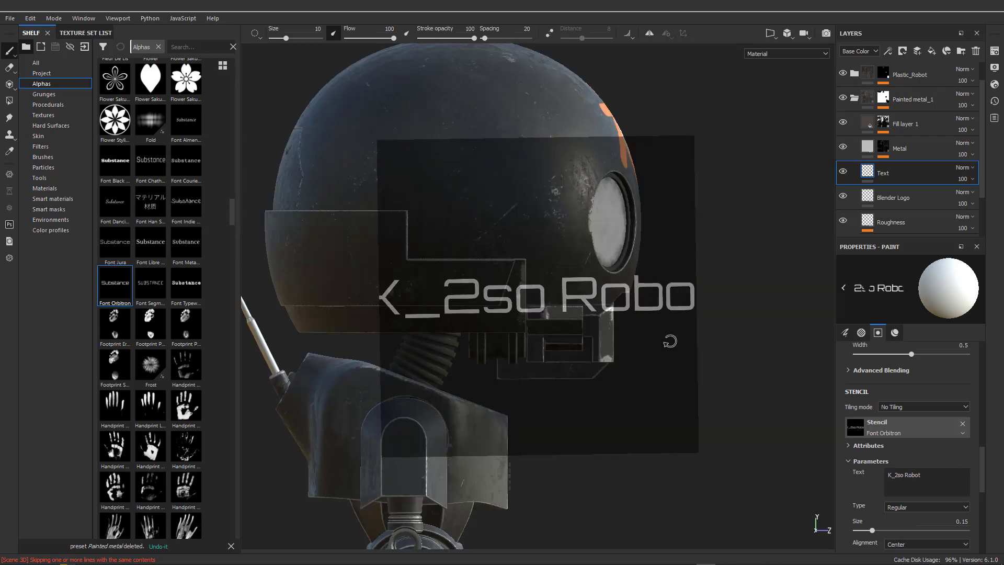
pyautogui.press('s')
pyautogui.press('s')
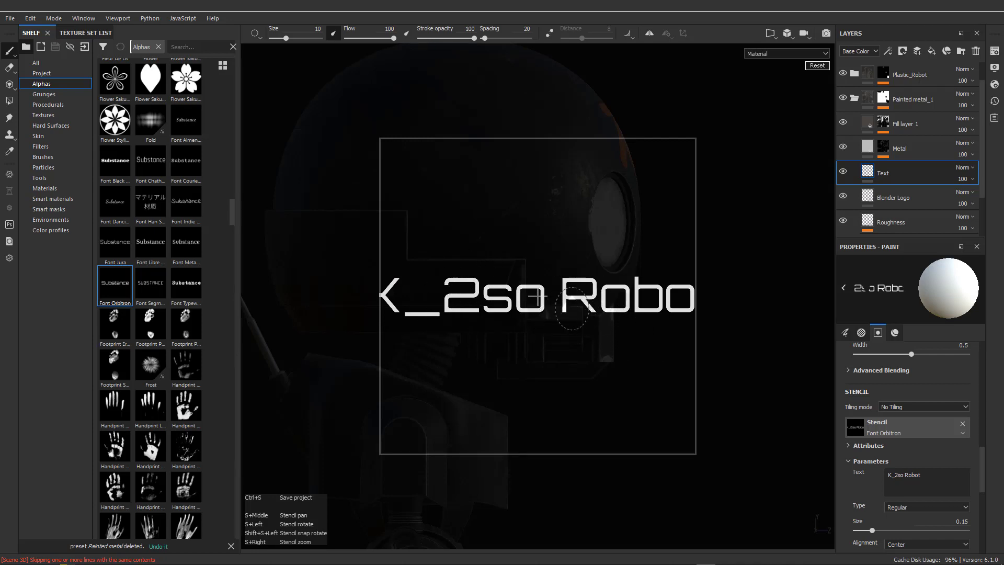
pyautogui.moveTo(572, 308); pyautogui.dragTo(632, 362, button='right')
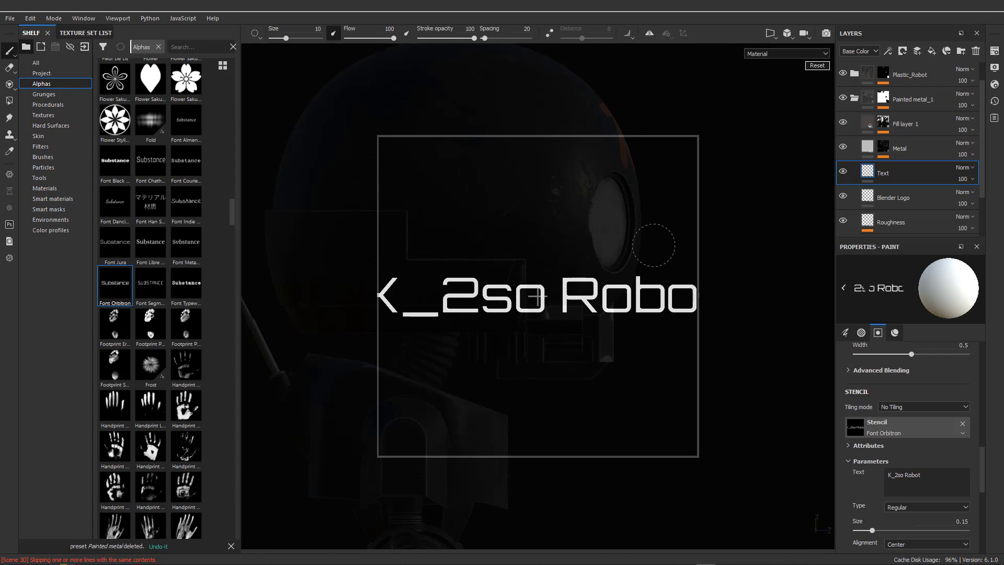
pyautogui.moveTo(654, 245)
pyautogui.mouseDown()
pyautogui.moveTo(677, 242)
pyautogui.moveTo(657, 206)
pyautogui.moveTo(651, 263)
pyautogui.mouseUp()
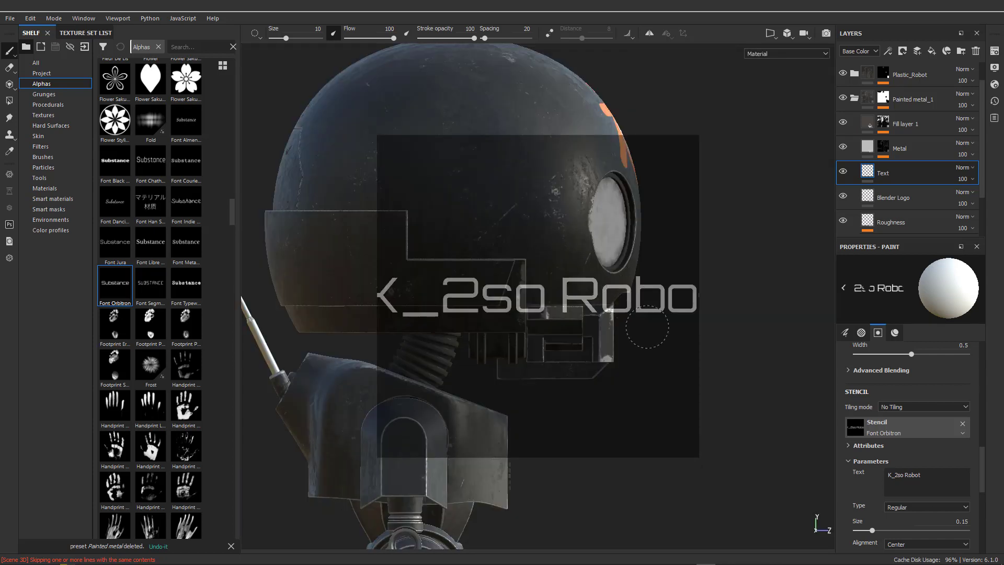
pyautogui.moveTo(925, 476); pyautogui.dragTo(869, 501)
pyautogui.scroll(-2, 887, 497)
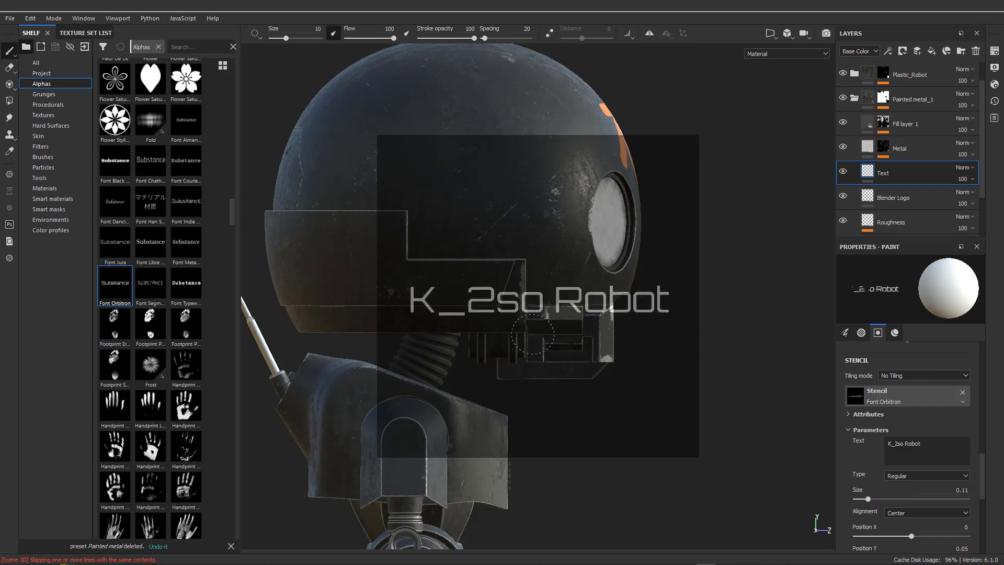
# Step: Move the stencil onto the lower side panel of the robot's head and shrink it to roughly the panel's width
pyautogui.press('s')
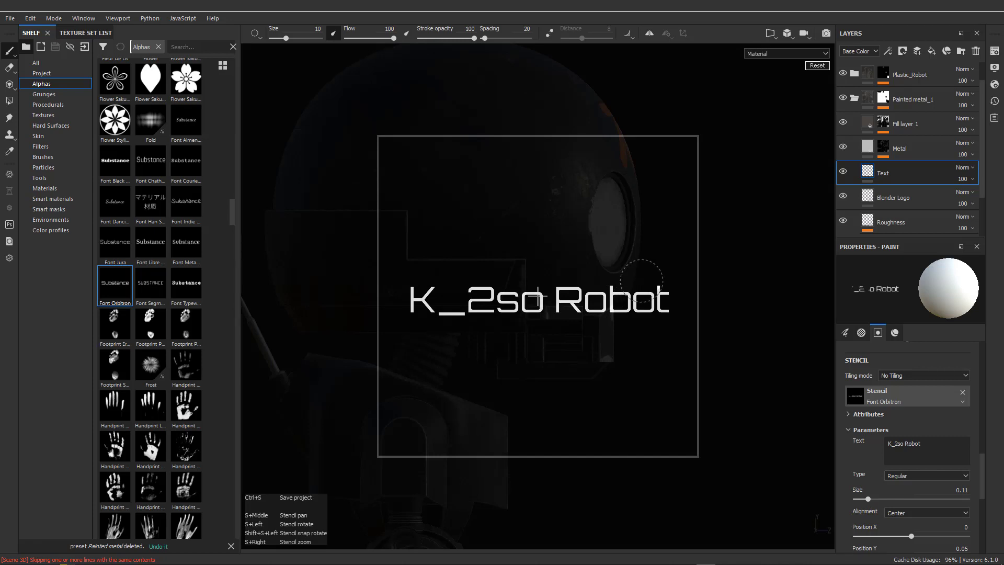
pyautogui.moveTo(644, 280)
pyautogui.mouseDown()
pyautogui.moveTo(570, 311)
pyautogui.moveTo(513, 314)
pyautogui.mouseUp()
pyautogui.moveTo(513, 315); pyautogui.dragTo(529, 317, button='middle')
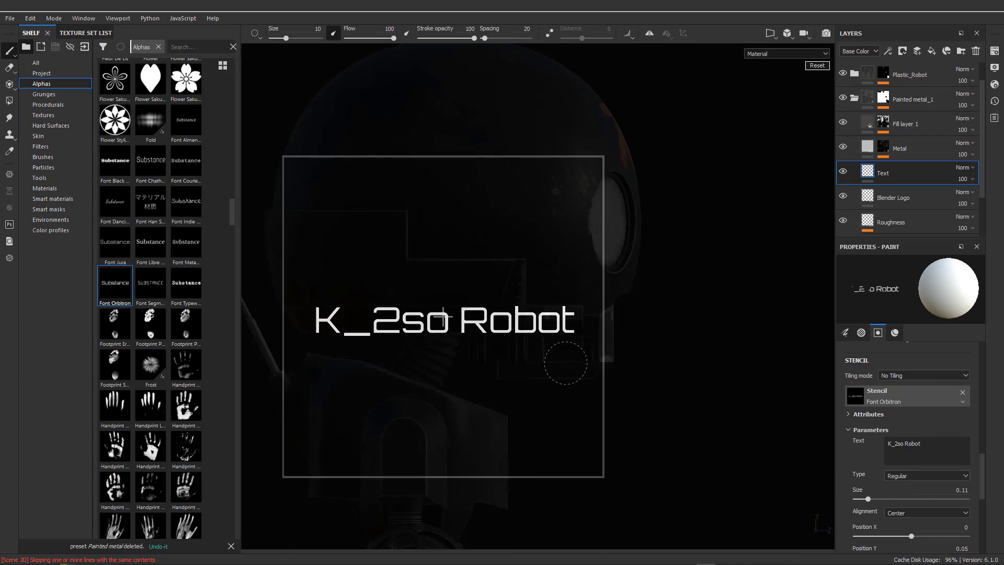
pyautogui.moveTo(567, 368); pyautogui.dragTo(489, 343, button='right')
pyautogui.moveTo(484, 337); pyautogui.dragTo(477, 300, button='middle')
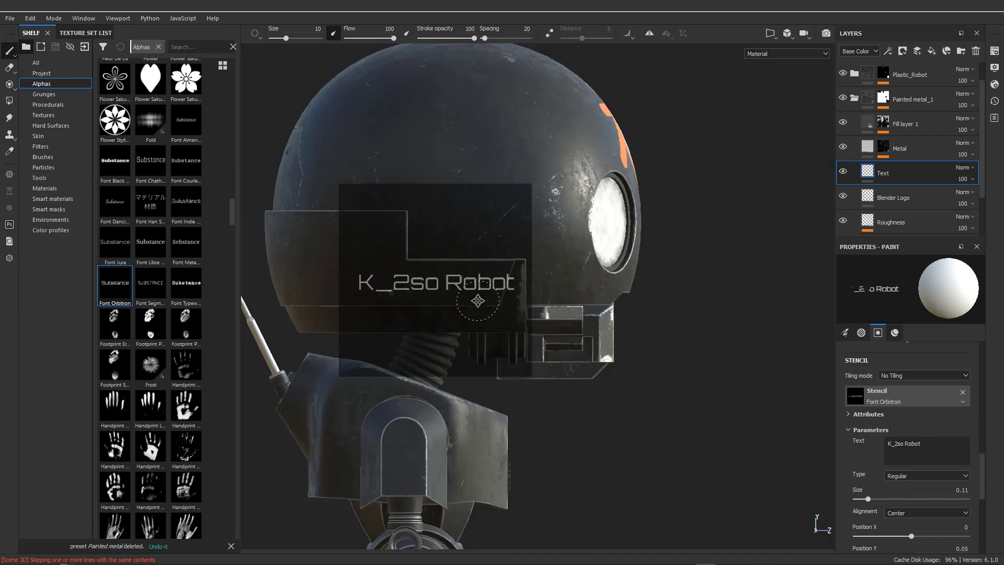
# Step: Shrink the stencil a little further and reposition its text within the panel behind the jaw
pyautogui.scroll(4, 933, 416)
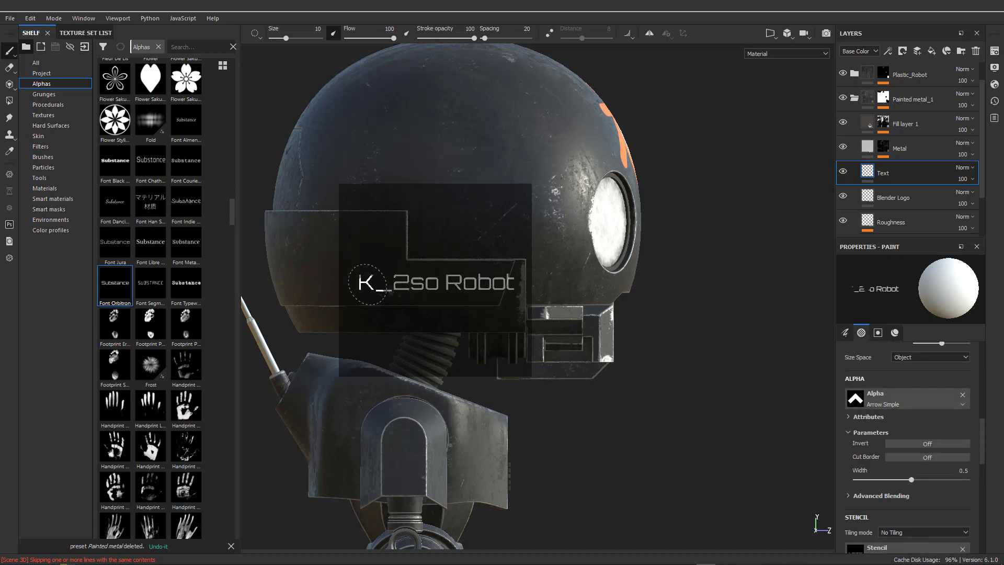
pyautogui.press('s')
pyautogui.moveTo(512, 308); pyautogui.dragTo(488, 303, button='middle')
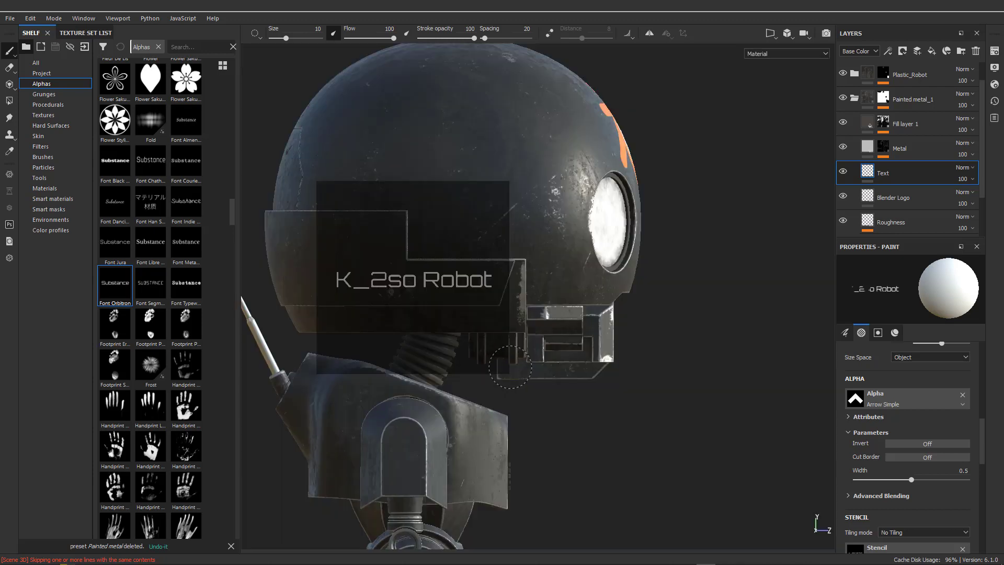
pyautogui.press('s')
pyautogui.moveTo(541, 356); pyautogui.dragTo(471, 316, button='right')
pyautogui.moveTo(468, 315); pyautogui.dragTo(484, 315, button='middle')
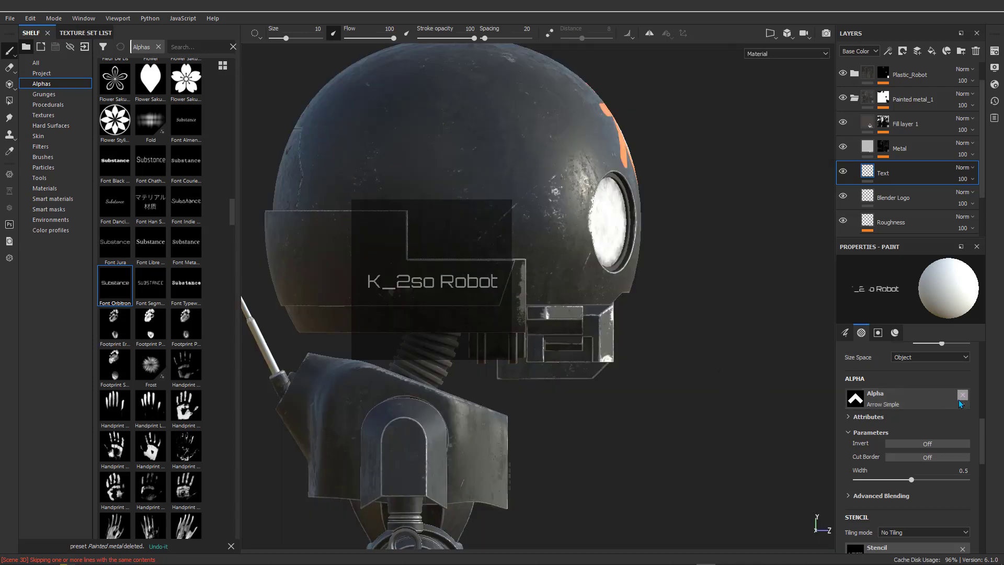
# Step: Remove the Arrow Simple alpha from the brush and paint the K_2so Robot text in white onto the head's side panel
pyautogui.click(963, 395)
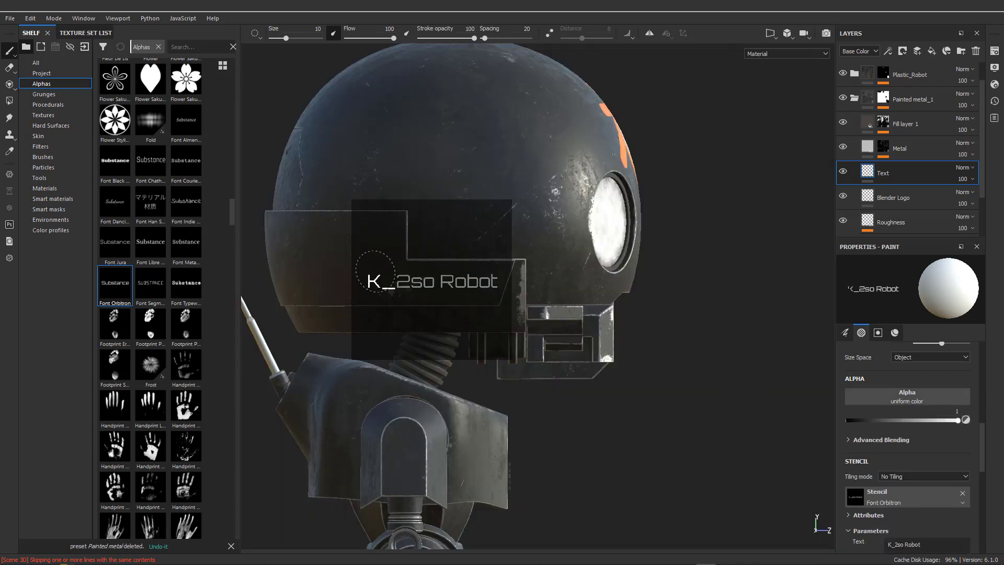
pyautogui.moveTo(431, 281)
pyautogui.mouseDown()
pyautogui.moveTo(380, 282)
pyautogui.moveTo(508, 288)
pyautogui.mouseUp()
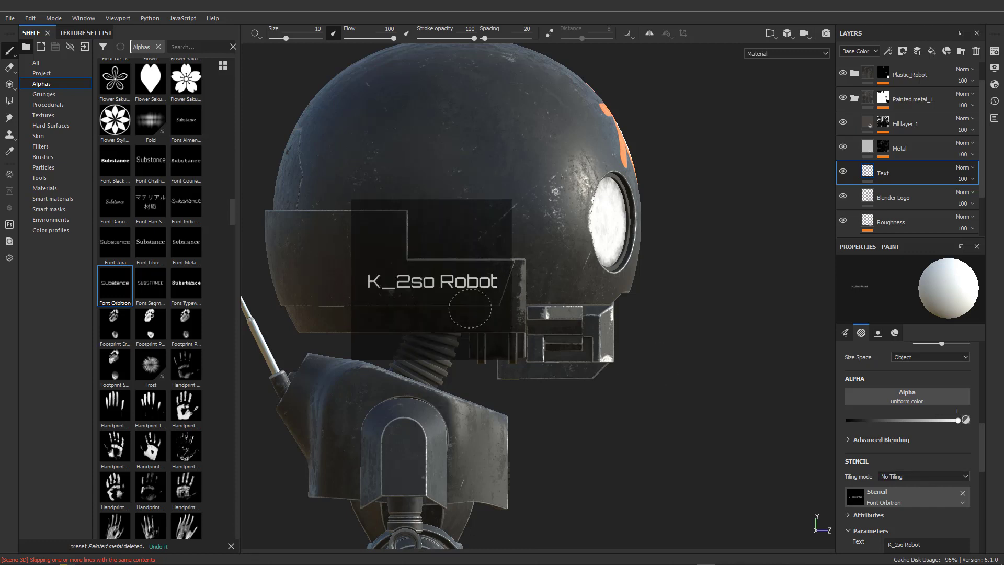
# Step: Check the painted text on the head from several angles and clear the Font Orbitron stencil from the brush
pyautogui.scroll(3, 469, 310)
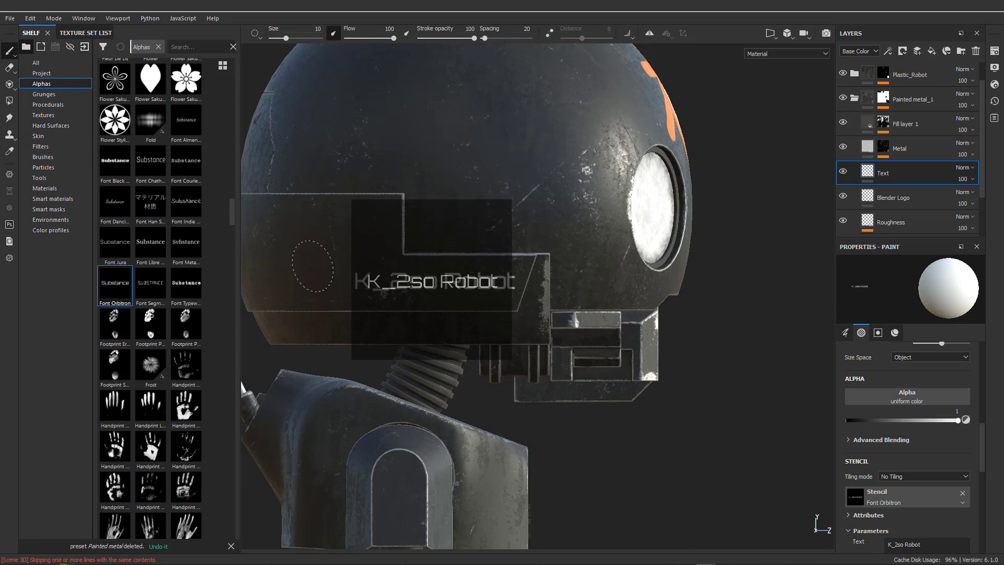
pyautogui.keyDown('alt'); pyautogui.moveTo(313, 266); pyautogui.dragTo(476, 322); pyautogui.keyUp('alt')
pyautogui.keyDown('alt'); pyautogui.moveTo(491, 329); pyautogui.dragTo(661, 240, button='middle'); pyautogui.keyUp('alt')
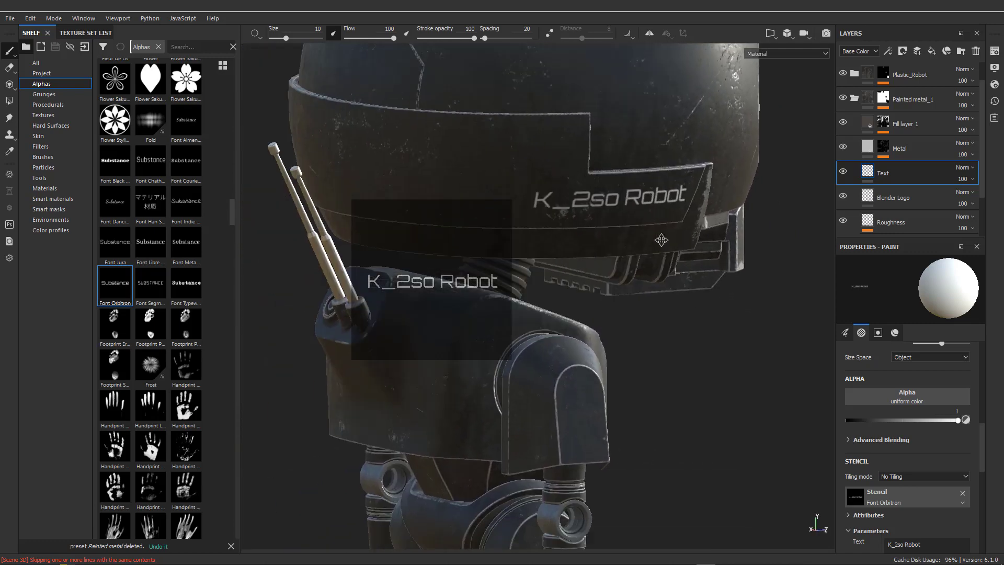
pyautogui.keyDown('alt'); pyautogui.moveTo(661, 240); pyautogui.dragTo(543, 250); pyautogui.keyUp('alt')
pyautogui.keyDown('alt'); pyautogui.moveTo(636, 231); pyautogui.dragTo(589, 437, button='middle'); pyautogui.keyUp('alt')
pyautogui.scroll(-4, 588, 438)
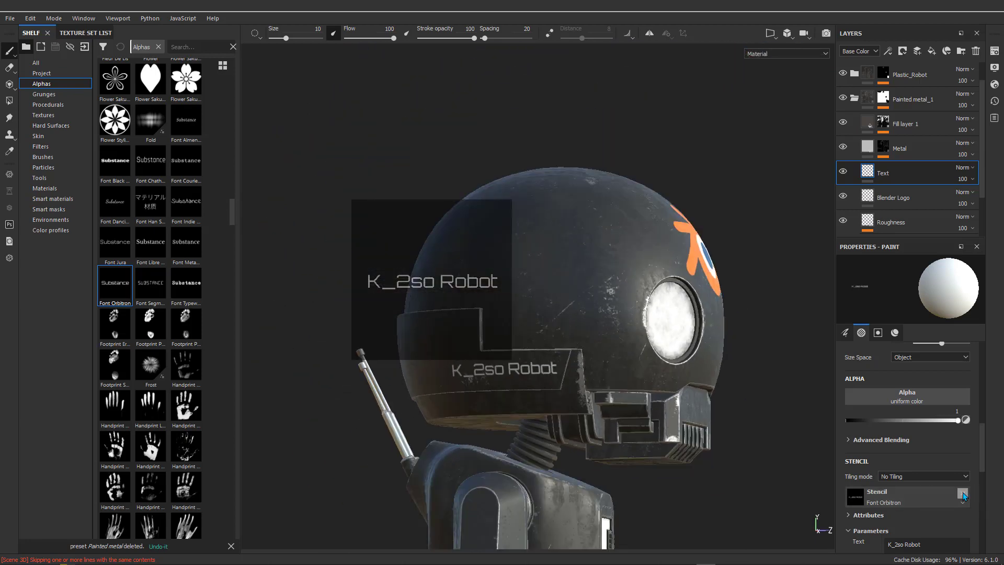
pyautogui.click(963, 494)
pyautogui.moveTo(421, 348)
pyautogui.keyDown('alt'); pyautogui.mouseDown()
pyautogui.moveTo(517, 392)
pyautogui.moveTo(539, 379)
pyautogui.moveTo(567, 307)
pyautogui.moveTo(441, 307)
pyautogui.moveTo(398, 334)
pyautogui.moveTo(429, 334)
pyautogui.moveTo(503, 269)
pyautogui.mouseUp(); pyautogui.keyUp('alt')
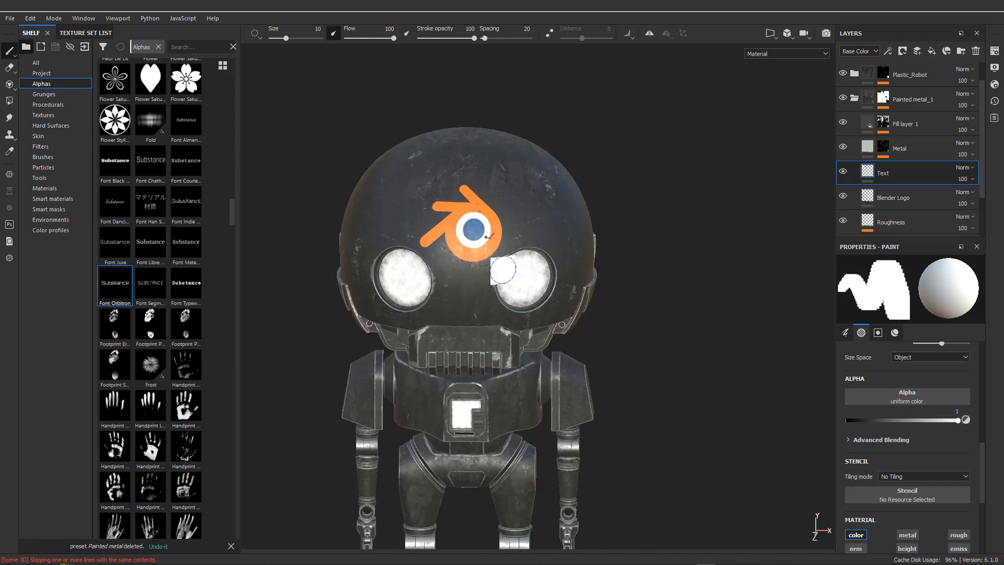
pyautogui.scroll(2, 473, 230)
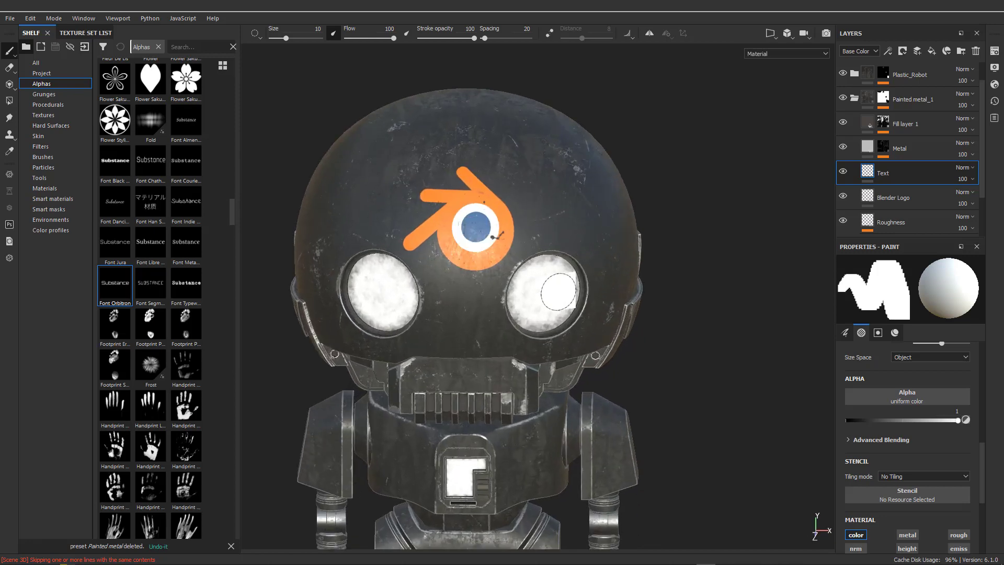
# Step: Add a white mask to the Blender Logo layer
pyautogui.moveTo(559, 292)
pyautogui.keyDown('alt'); pyautogui.mouseDown()
pyautogui.moveTo(461, 280)
pyautogui.moveTo(560, 273)
pyautogui.mouseUp(); pyautogui.keyUp('alt')
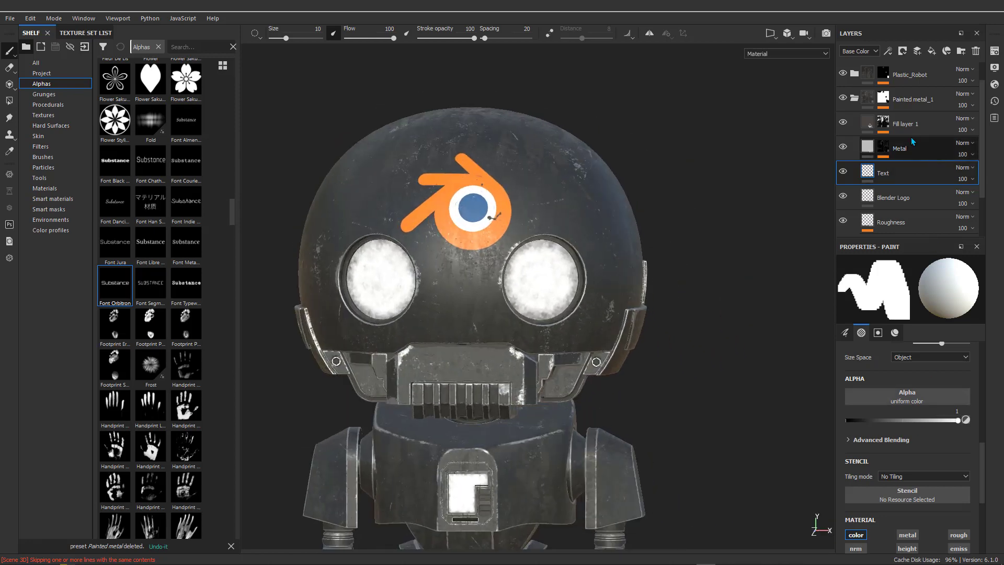
pyautogui.click(915, 198)
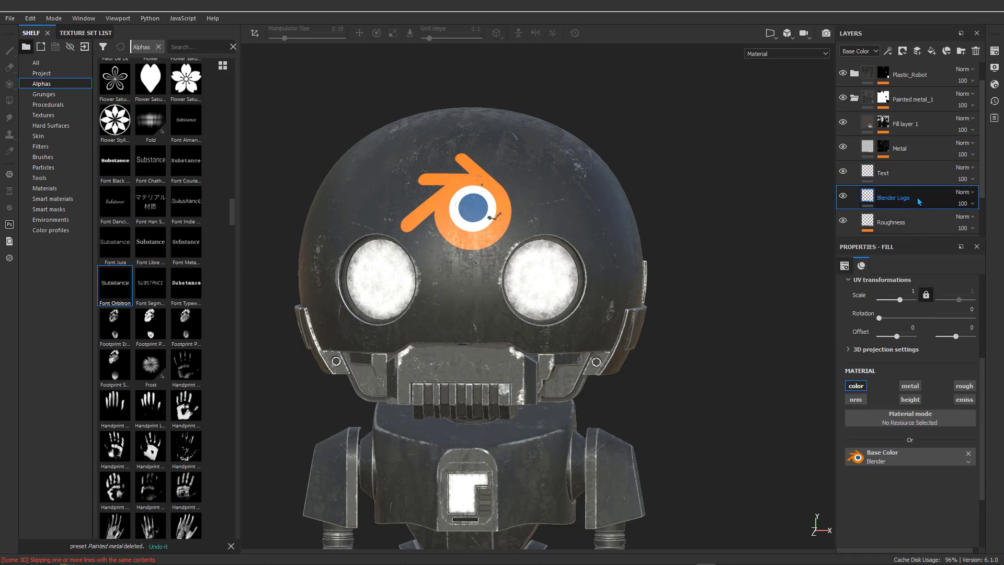
pyautogui.click(903, 51)
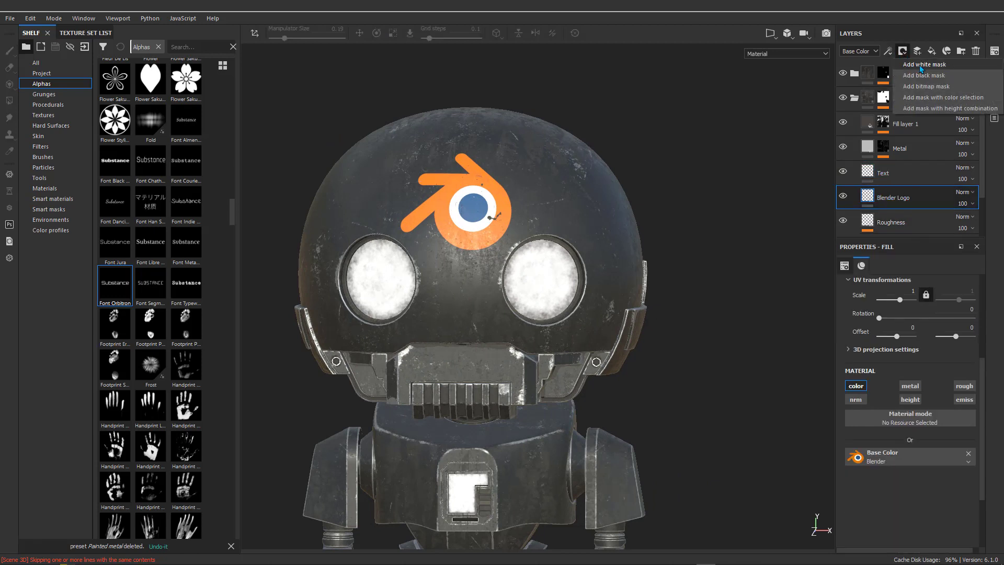
pyautogui.click(920, 66)
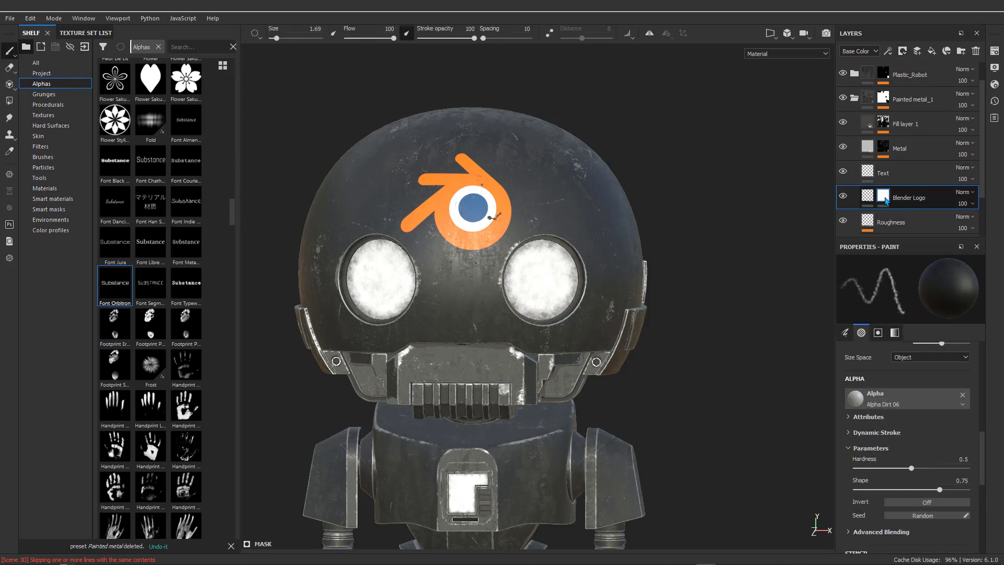
# Step: Load the Brush Paper Dirty Cloud alpha for the mask brush and enlarge the brush to about 11.15
pyautogui.scroll(3, 438, 228)
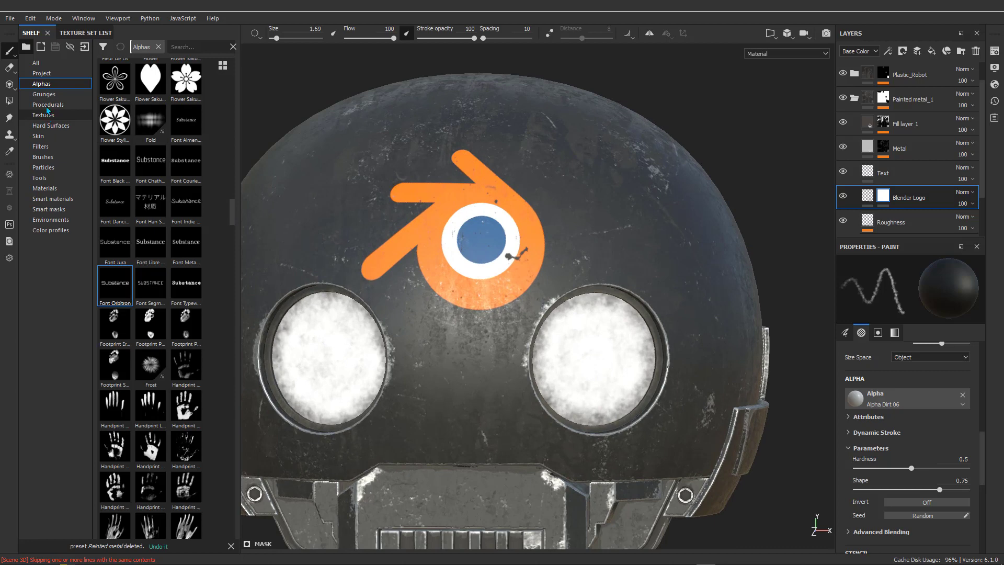
pyautogui.scroll(5, 163, 244)
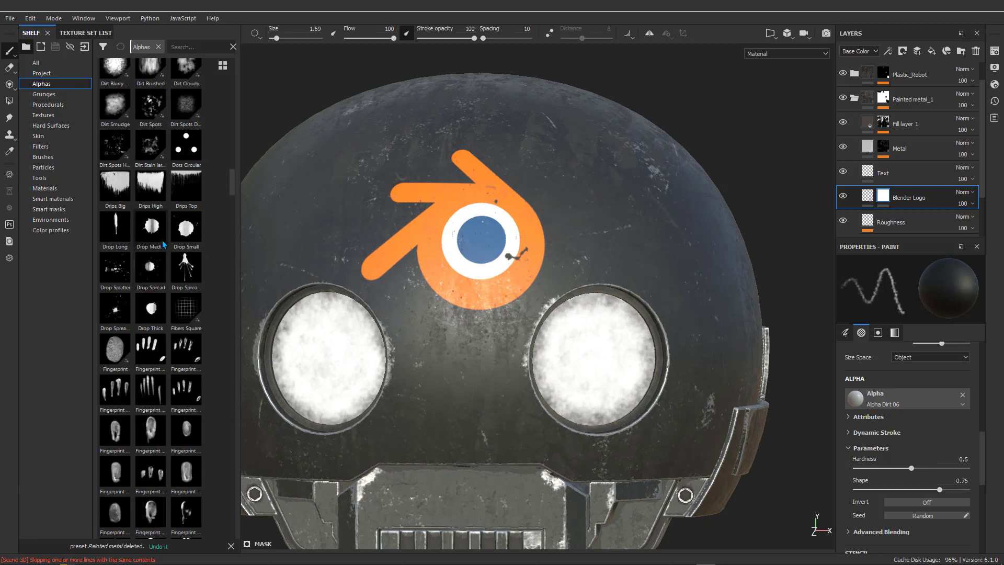
pyautogui.scroll(5, 164, 244)
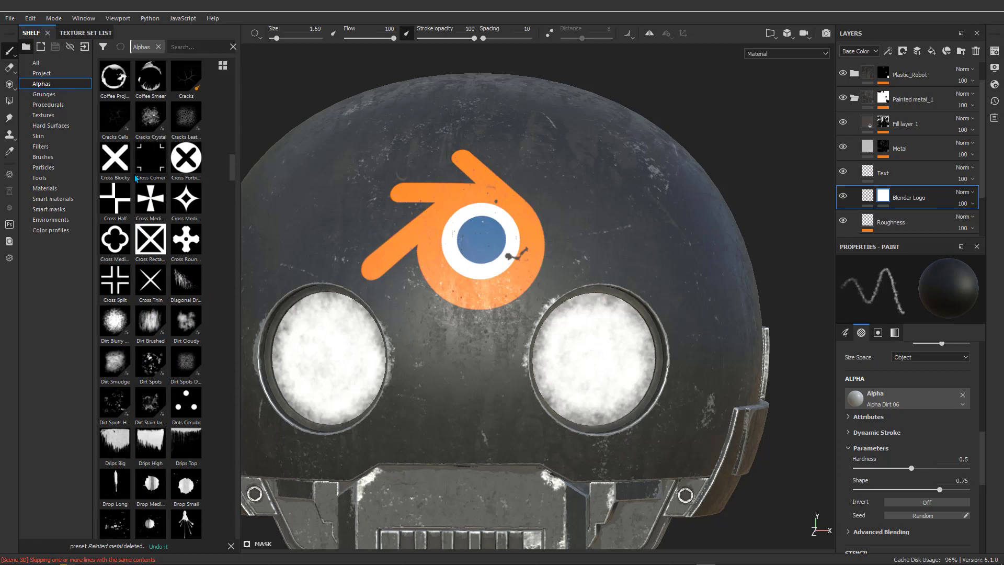
pyautogui.scroll(6, 141, 182)
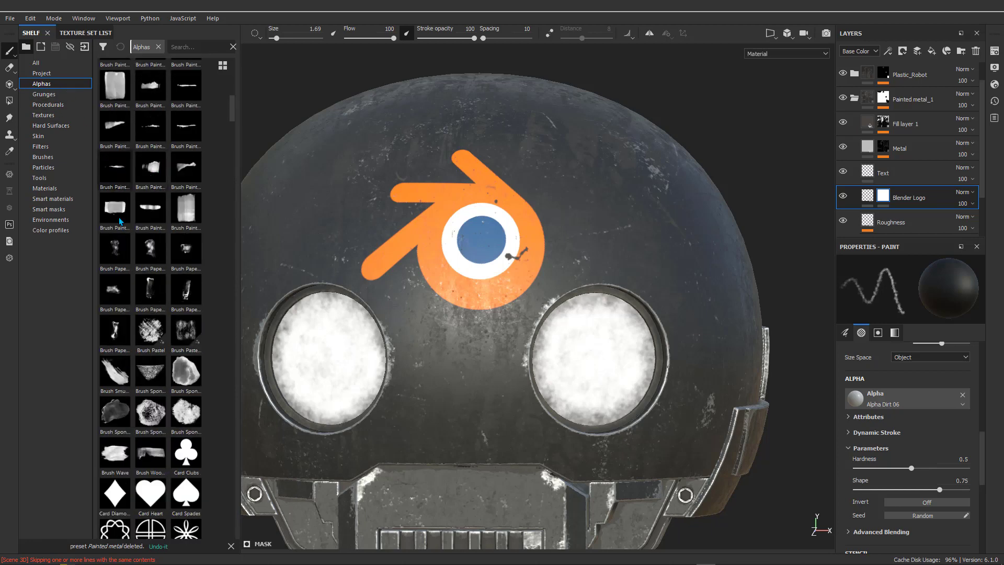
pyautogui.click(150, 250)
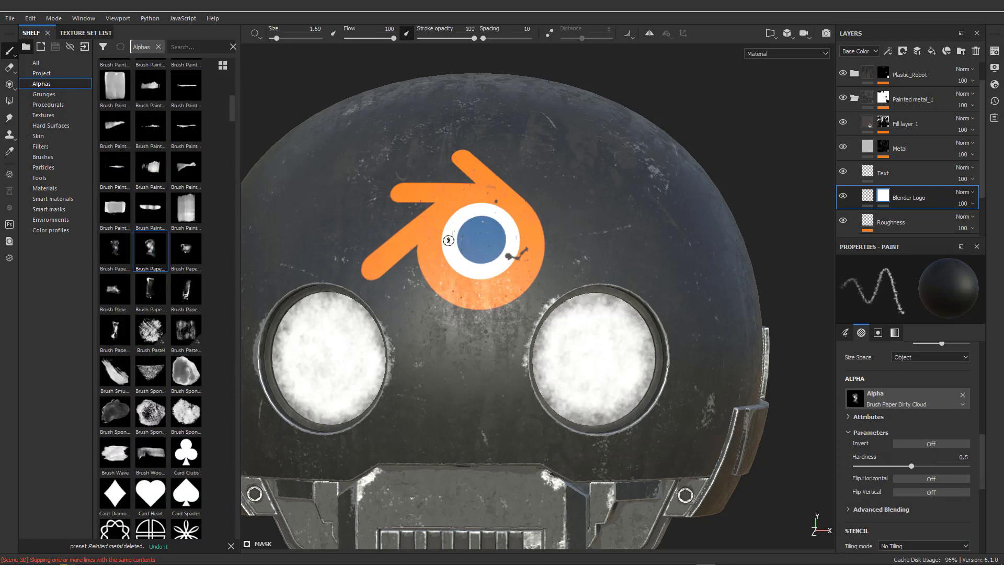
pyautogui.keyDown('ctrl'); pyautogui.moveTo(447, 249); pyautogui.dragTo(484, 249, button='right'); pyautogui.keyUp('ctrl')
pyautogui.scroll(4, 431, 297)
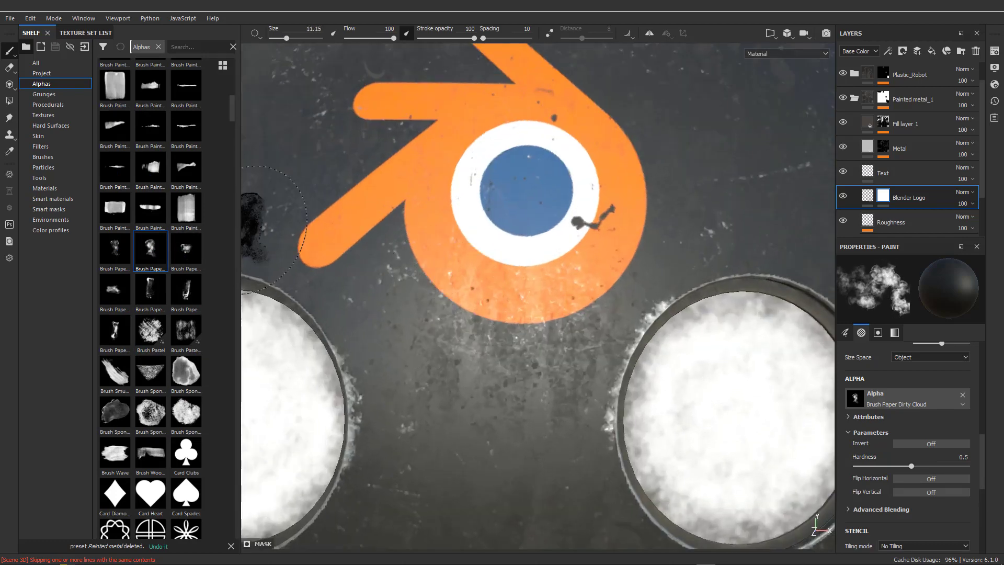
# Step: Switch to the Brush Paper Dirty Drop alpha and mask out worn patches along the lower edge of the forehead logo
pyautogui.click(186, 250)
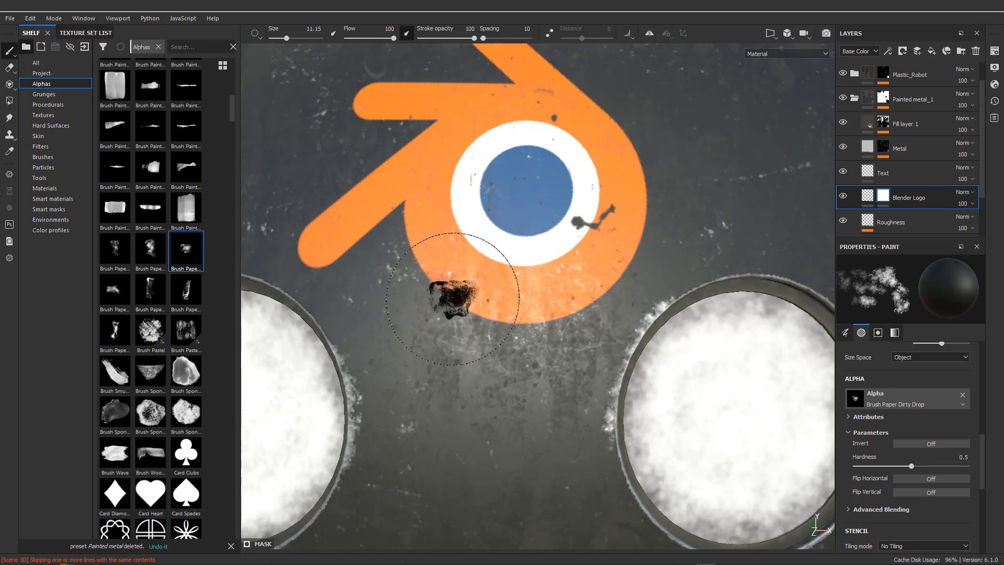
pyautogui.scroll(-2, 483, 336)
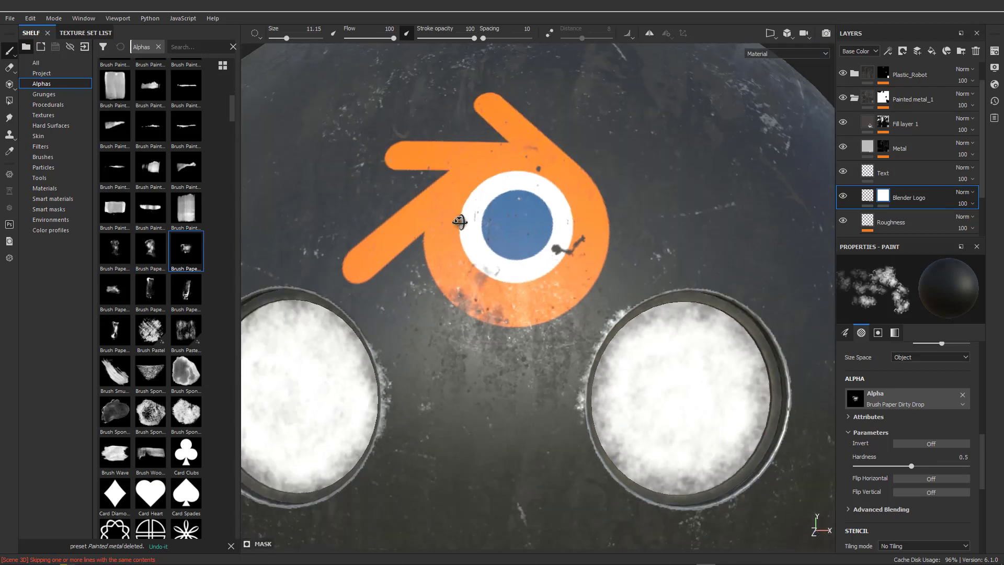
pyautogui.scroll(3, 413, 210)
# Step: Reduce the brush to 4.83 and then 1.69 and chip away the edges of the logo's lower and middle arms
pyautogui.keyDown('ctrl'); pyautogui.moveTo(409, 220); pyautogui.dragTo(387, 220, button='right'); pyautogui.keyUp('ctrl')
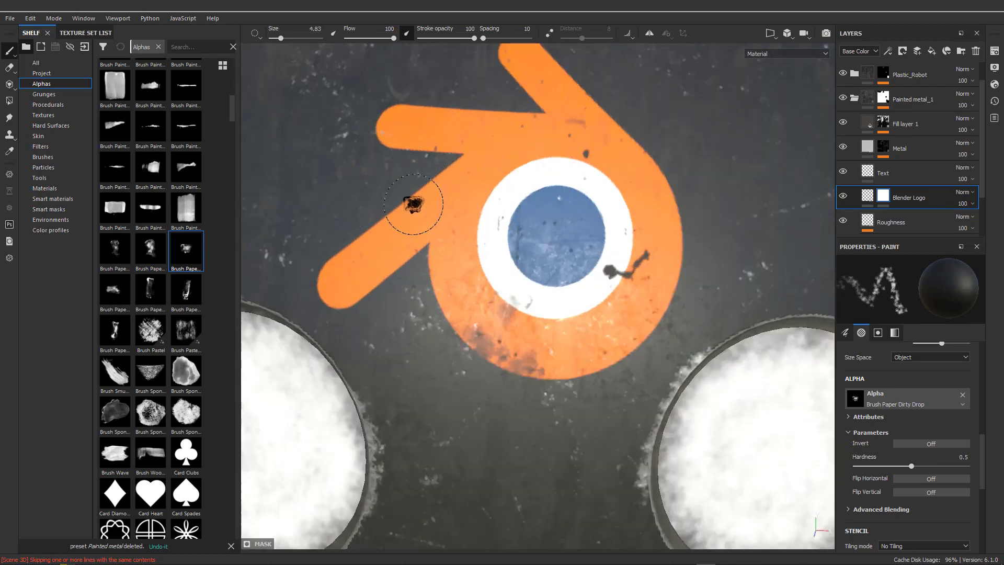
pyautogui.moveTo(415, 206); pyautogui.dragTo(386, 220)
pyautogui.moveTo(396, 223)
pyautogui.keyDown('ctrl'); pyautogui.mouseDown(button='right')
pyautogui.moveTo(376, 223)
pyautogui.moveTo(392, 223)
pyautogui.mouseUp(button='right'); pyautogui.keyUp('ctrl')
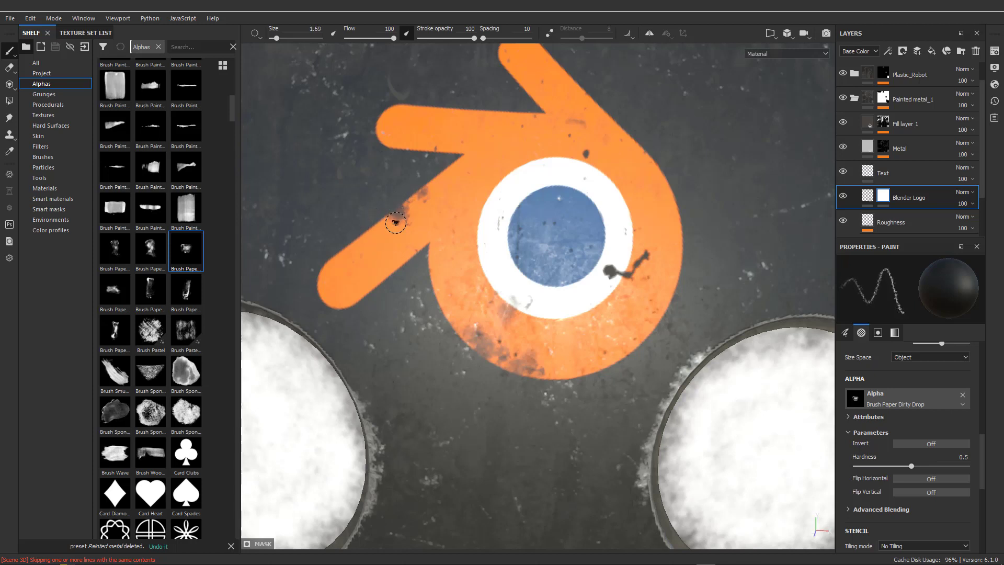
pyautogui.moveTo(346, 242); pyautogui.dragTo(315, 262)
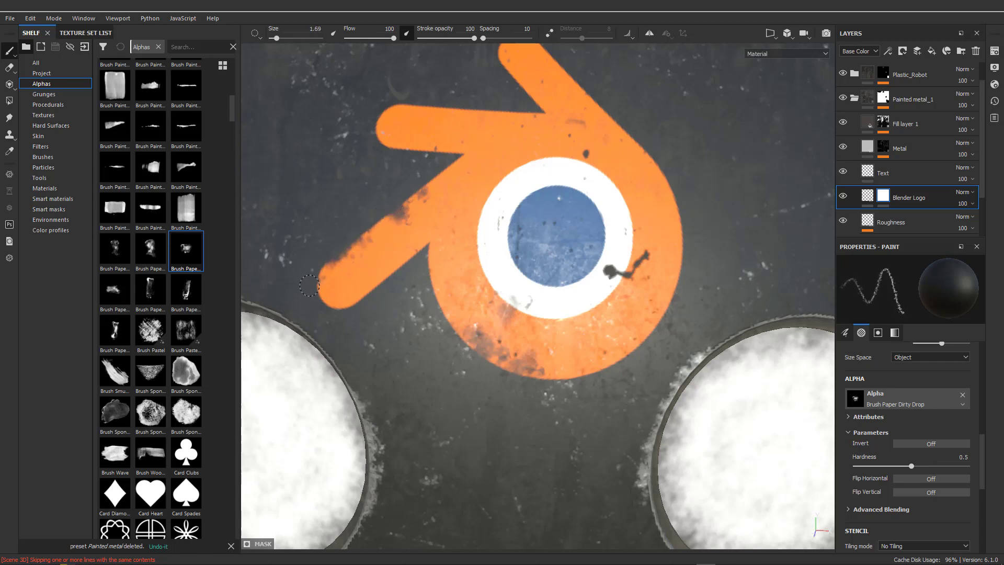
pyautogui.moveTo(332, 313); pyautogui.dragTo(342, 307)
pyautogui.moveTo(400, 152)
pyautogui.mouseDown()
pyautogui.moveTo(387, 147)
pyautogui.moveTo(433, 153)
pyautogui.mouseUp()
pyautogui.scroll(-4, 424, 216)
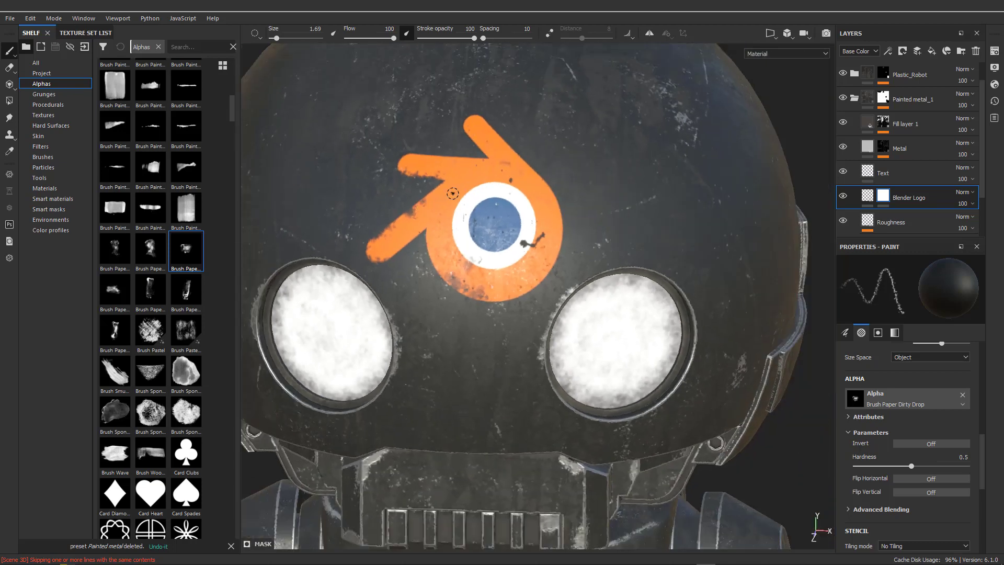
# Step: Wear the logo's white ring and test scratches with the Brush Paint Line Drop and Line Cloudy alphas at size 10.09
pyautogui.keyDown('alt'); pyautogui.moveTo(450, 193); pyautogui.dragTo(484, 305); pyautogui.keyUp('alt')
pyautogui.scroll(3, 523, 283)
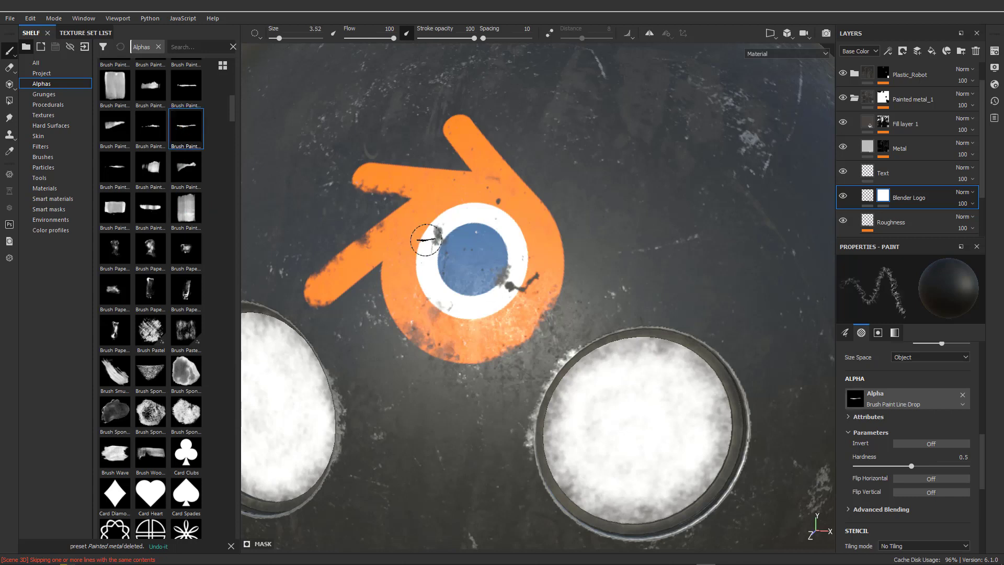
pyautogui.keyDown('ctrl'); pyautogui.moveTo(426, 240); pyautogui.dragTo(454, 239, button='right'); pyautogui.keyUp('ctrl')
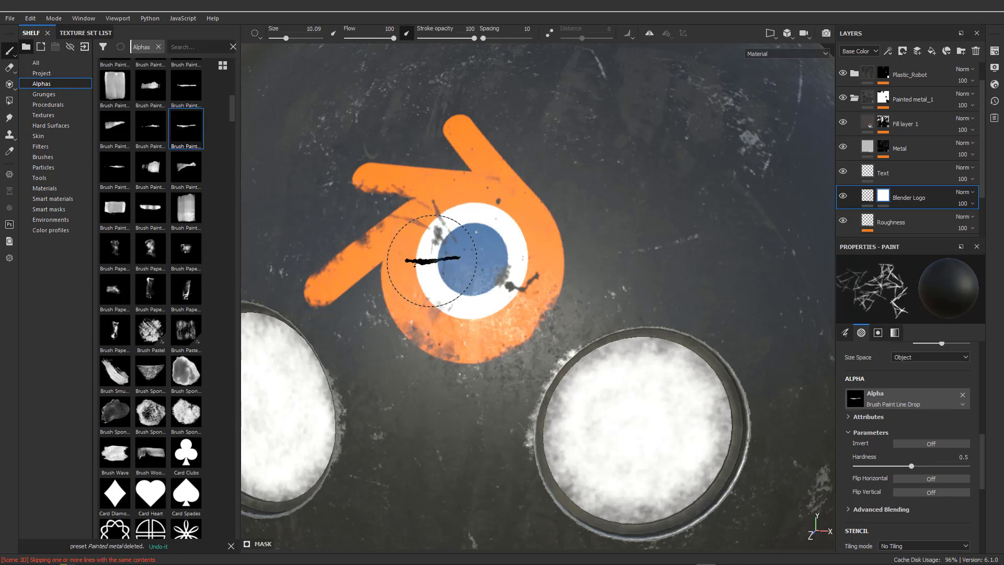
pyautogui.click(158, 130)
# Step: Load the Charcoal alpha and smudge wear onto the logo's upper arms at brush size 6.23
pyautogui.scroll(-6, 179, 293)
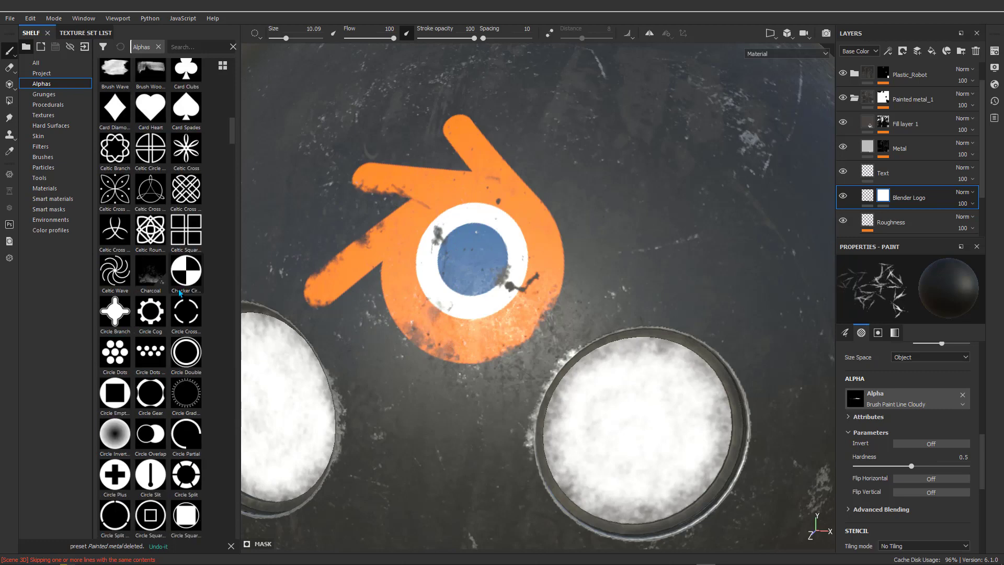
pyautogui.click(150, 272)
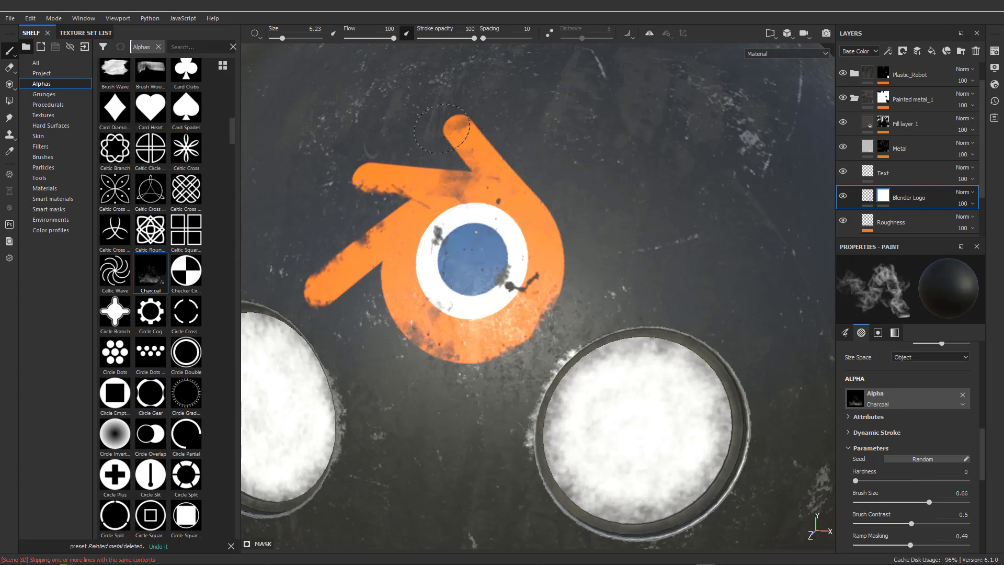
pyautogui.scroll(-5, 467, 133)
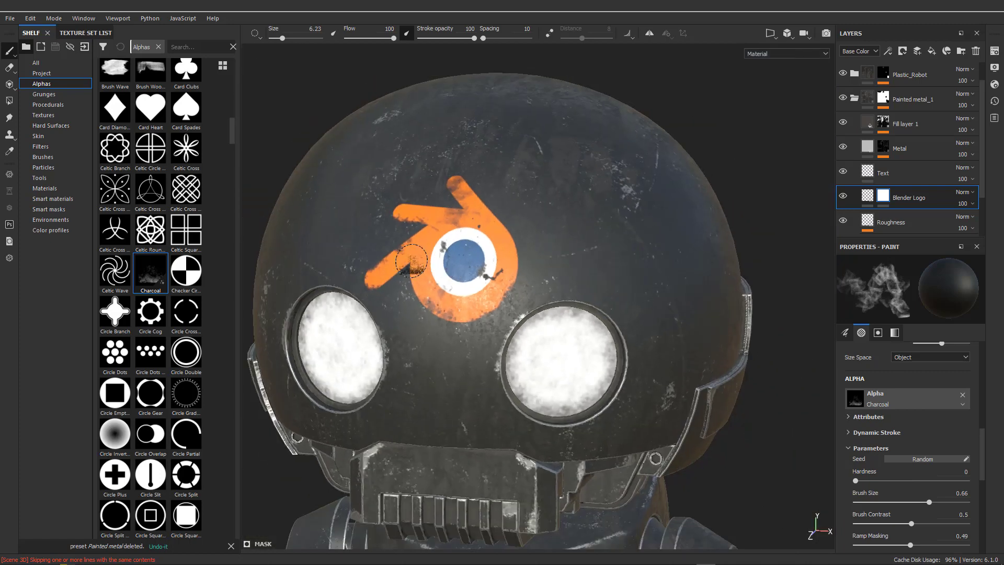
# Step: Enlarge the Charcoal brush to 15.97 and fade the lower part of the logo's rings
pyautogui.keyDown('ctrl'); pyautogui.moveTo(448, 267); pyautogui.dragTo(473, 264, button='right'); pyautogui.keyUp('ctrl')
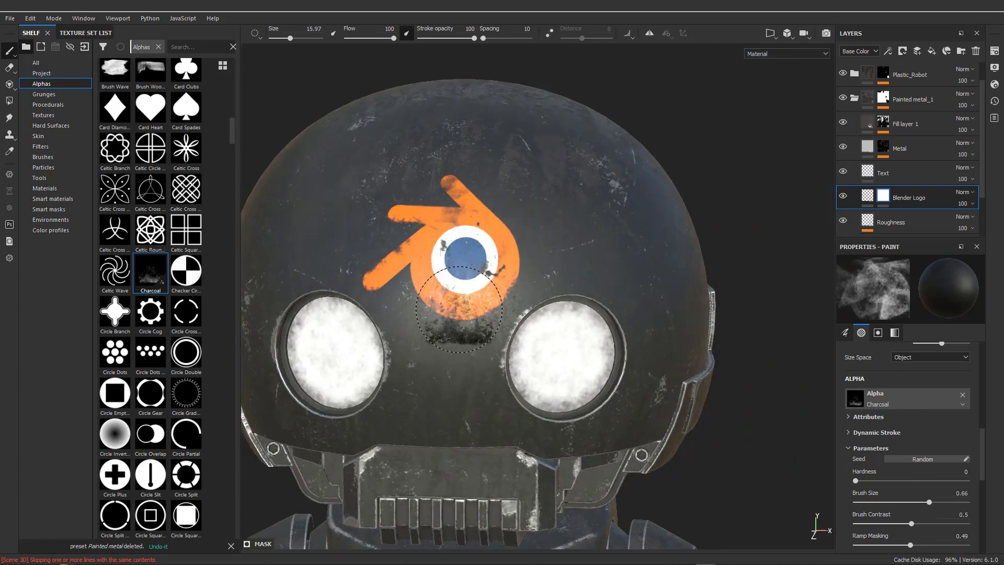
pyautogui.keyDown('alt'); pyautogui.moveTo(475, 307); pyautogui.dragTo(436, 321); pyautogui.keyUp('alt')
pyautogui.scroll(-4, 446, 288)
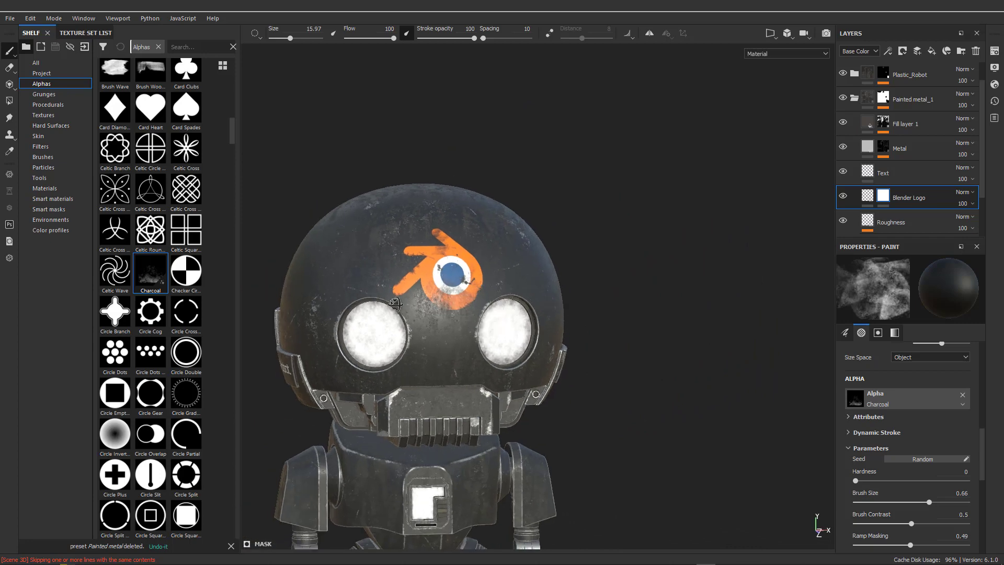
pyautogui.moveTo(448, 262)
pyautogui.keyDown('alt'); pyautogui.mouseDown()
pyautogui.moveTo(412, 257)
pyautogui.moveTo(441, 256)
pyautogui.mouseUp(); pyautogui.keyUp('alt')
pyautogui.scroll(4, 441, 256)
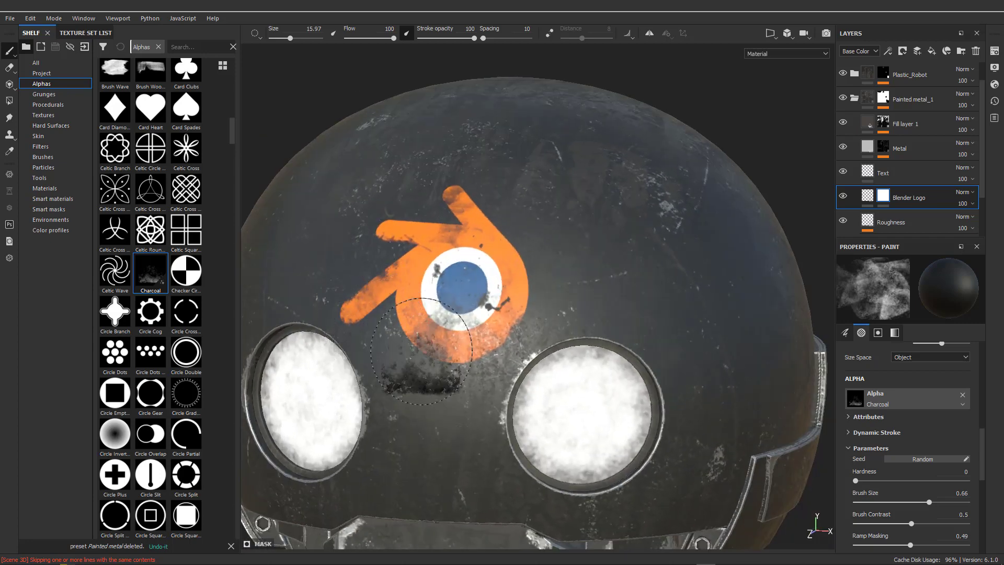
# Step: Apply broader Charcoal wear over the logo with the brush at 35.96 and check the head from several angles
pyautogui.keyDown('ctrl'); pyautogui.moveTo(402, 360); pyautogui.dragTo(432, 366, button='right'); pyautogui.keyUp('ctrl')
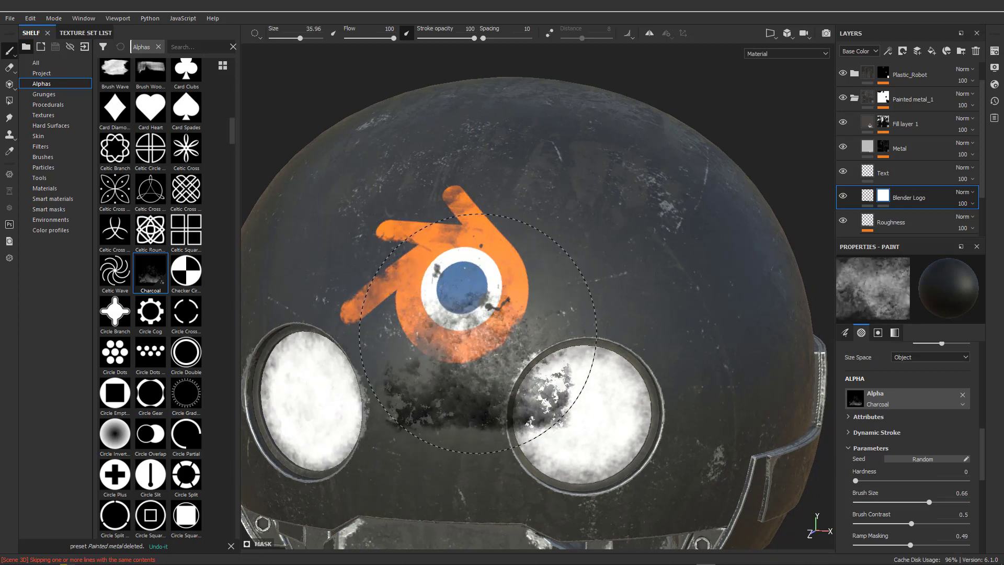
pyautogui.scroll(-3, 437, 333)
pyautogui.scroll(5, 437, 332)
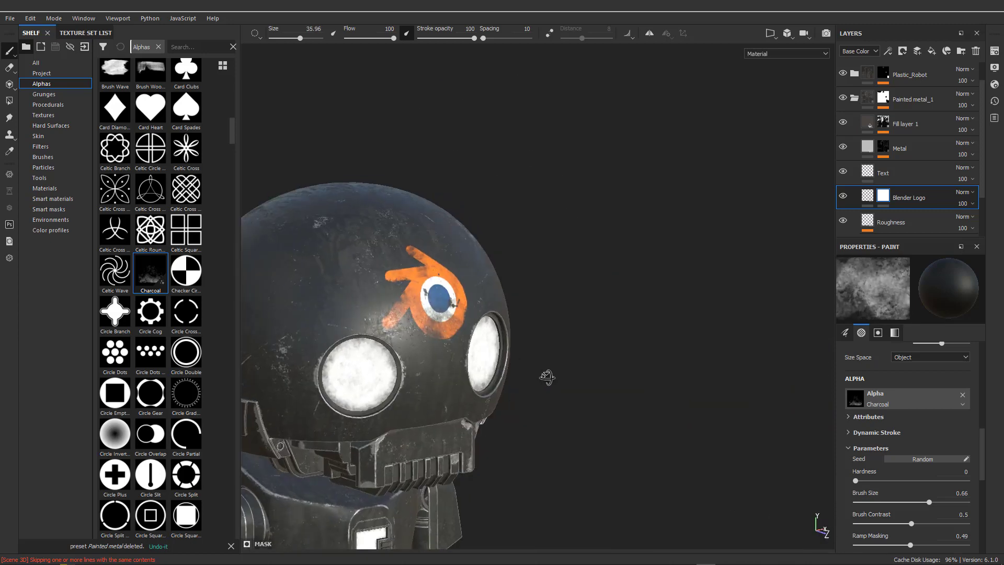
pyautogui.moveTo(369, 362)
pyautogui.keyDown('alt'); pyautogui.mouseDown()
pyautogui.moveTo(332, 361)
pyautogui.moveTo(366, 350)
pyautogui.mouseUp(); pyautogui.keyUp('alt')
pyautogui.scroll(-5, 364, 348)
pyautogui.keyDown('alt'); pyautogui.moveTo(363, 348); pyautogui.dragTo(411, 301, button='middle'); pyautogui.keyUp('alt')
pyautogui.moveTo(411, 301)
pyautogui.keyDown('alt'); pyautogui.mouseDown()
pyautogui.moveTo(463, 310)
pyautogui.moveTo(453, 312)
pyautogui.moveTo(438, 313)
pyautogui.moveTo(479, 298)
pyautogui.moveTo(416, 290)
pyautogui.mouseUp(); pyautogui.keyUp('alt')
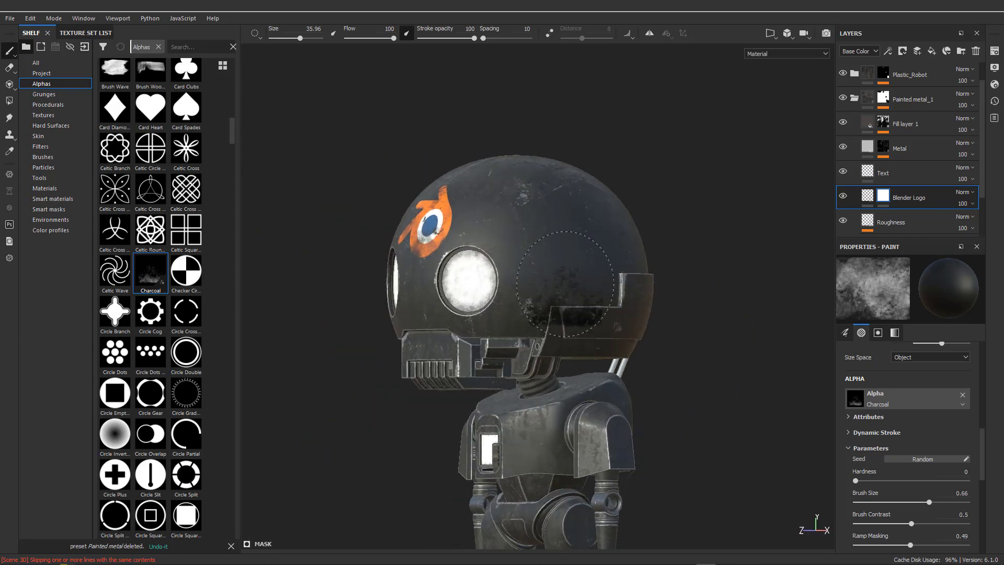
# Step: Select the Text layer and load the Barcode alpha into its paint brush
pyautogui.click(911, 174)
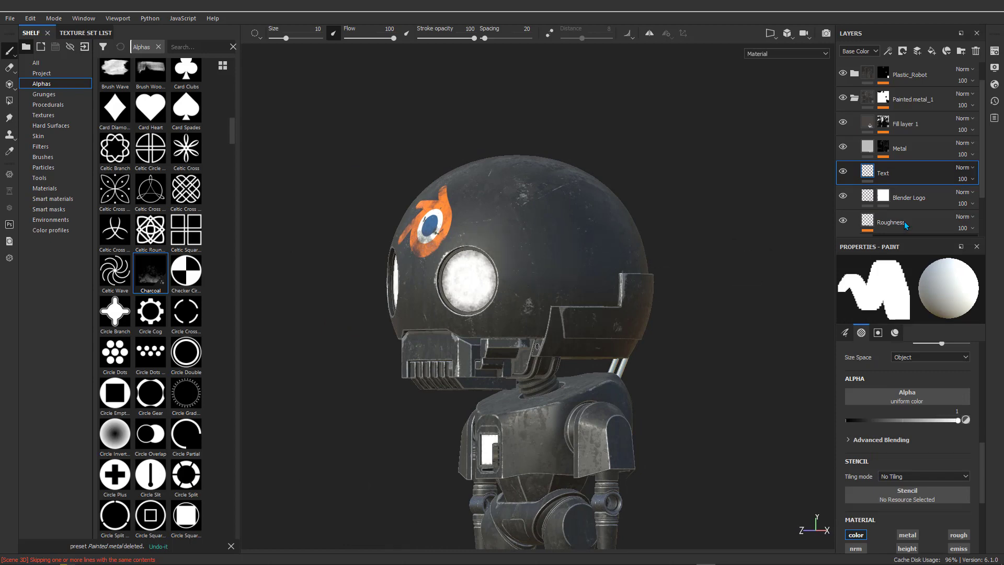
pyautogui.keyDown('alt'); pyautogui.moveTo(462, 319); pyautogui.dragTo(453, 339); pyautogui.keyUp('alt')
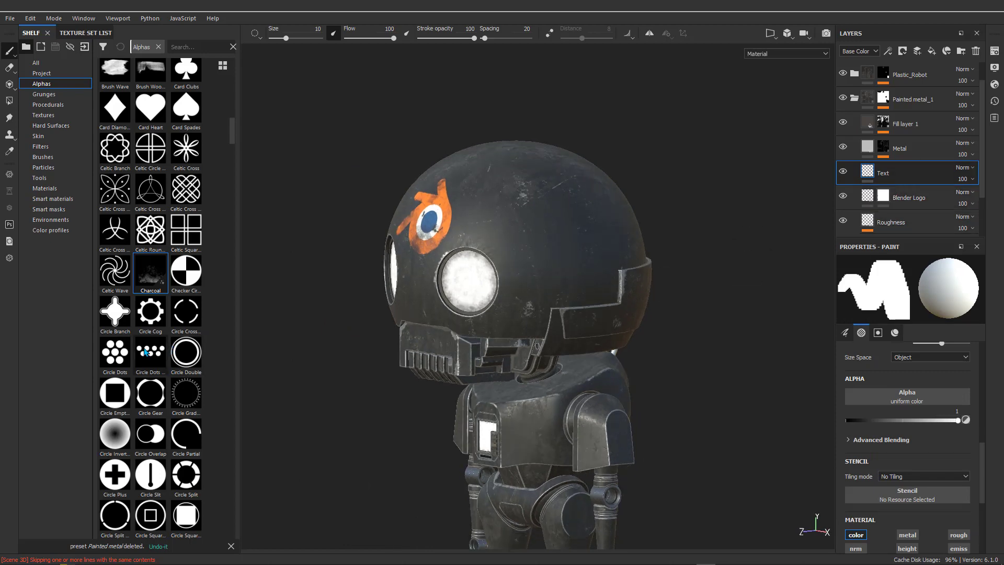
pyautogui.scroll(6, 160, 186)
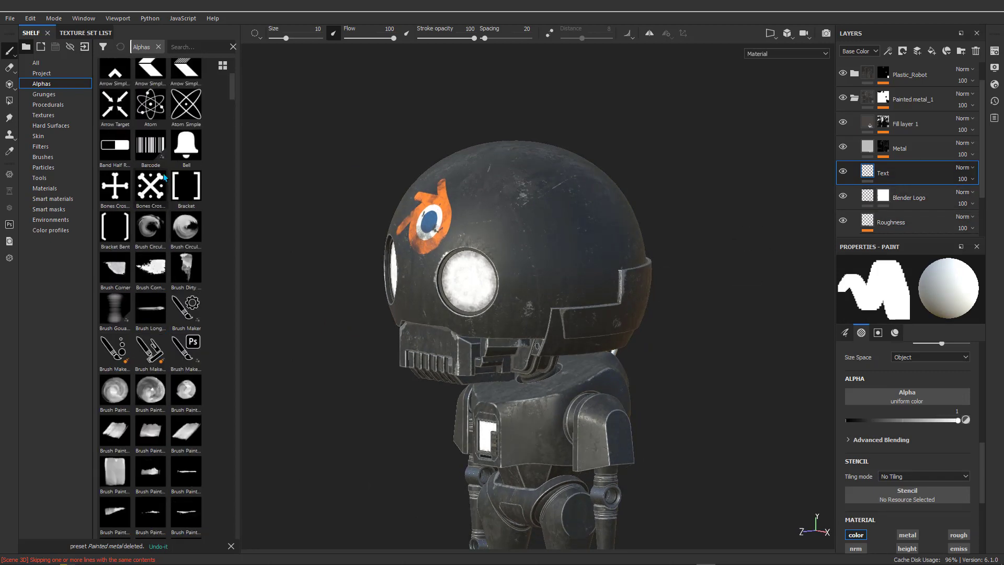
pyautogui.scroll(-5, 152, 295)
pyautogui.click(150, 147)
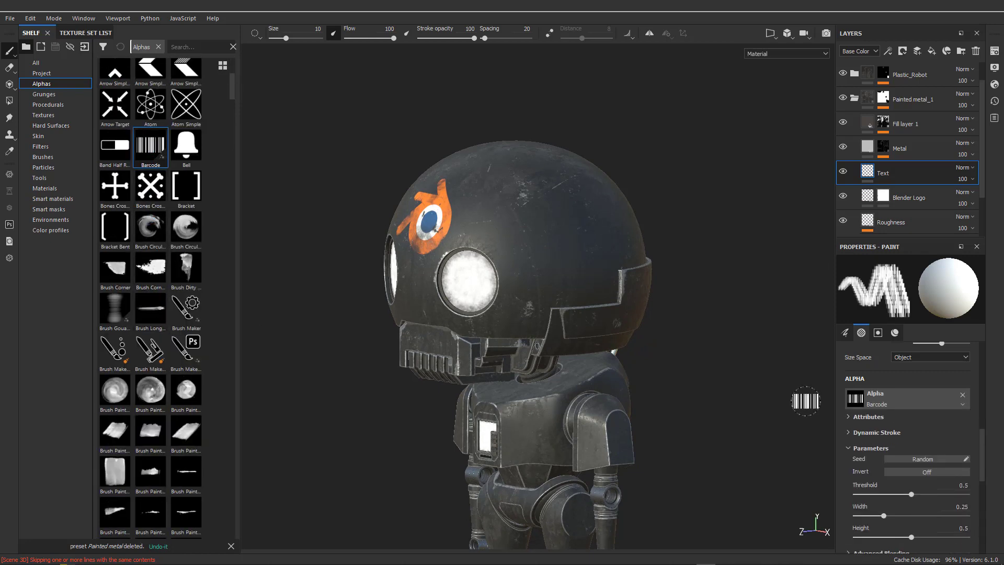
# Step: Enlarge the brush to 22.67 and stamp a white barcode inside the angular panel on the back of the head
pyautogui.keyDown('alt'); pyautogui.moveTo(591, 272); pyautogui.dragTo(661, 268); pyautogui.keyUp('alt')
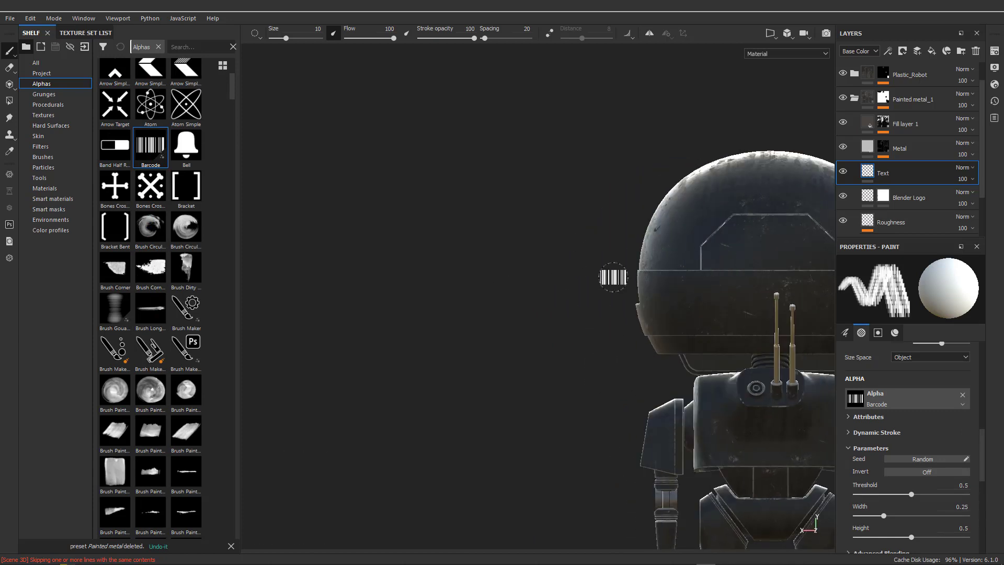
pyautogui.keyDown('alt'); pyautogui.moveTo(707, 272); pyautogui.dragTo(454, 271, button='middle'); pyautogui.keyUp('alt')
pyautogui.scroll(4, 515, 260)
pyautogui.keyDown('ctrl'); pyautogui.moveTo(520, 252); pyautogui.dragTo(517, 243, button='right'); pyautogui.keyUp('ctrl')
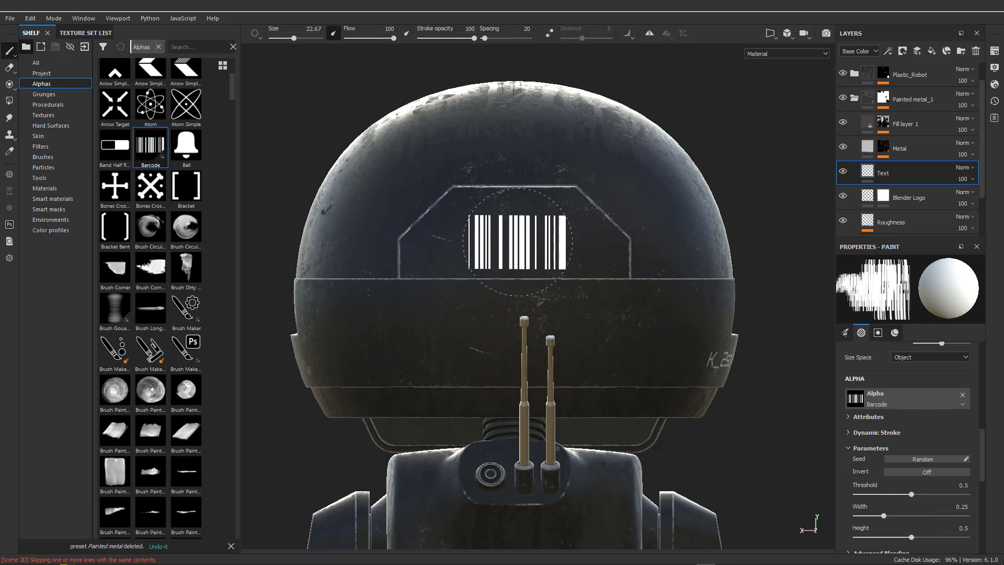
pyautogui.click(516, 242)
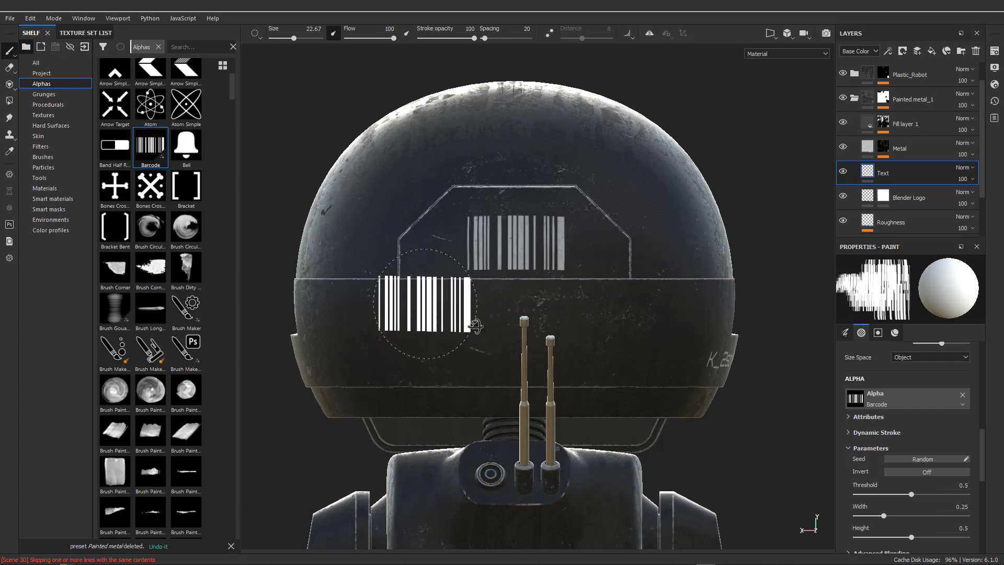
pyautogui.moveTo(426, 303)
pyautogui.keyDown('alt'); pyautogui.mouseDown()
pyautogui.moveTo(511, 316)
pyautogui.moveTo(563, 384)
pyautogui.moveTo(730, 378)
pyautogui.mouseUp(); pyautogui.keyUp('alt')
pyautogui.keyDown('alt'); pyautogui.moveTo(463, 329); pyautogui.dragTo(584, 315); pyautogui.keyUp('alt')
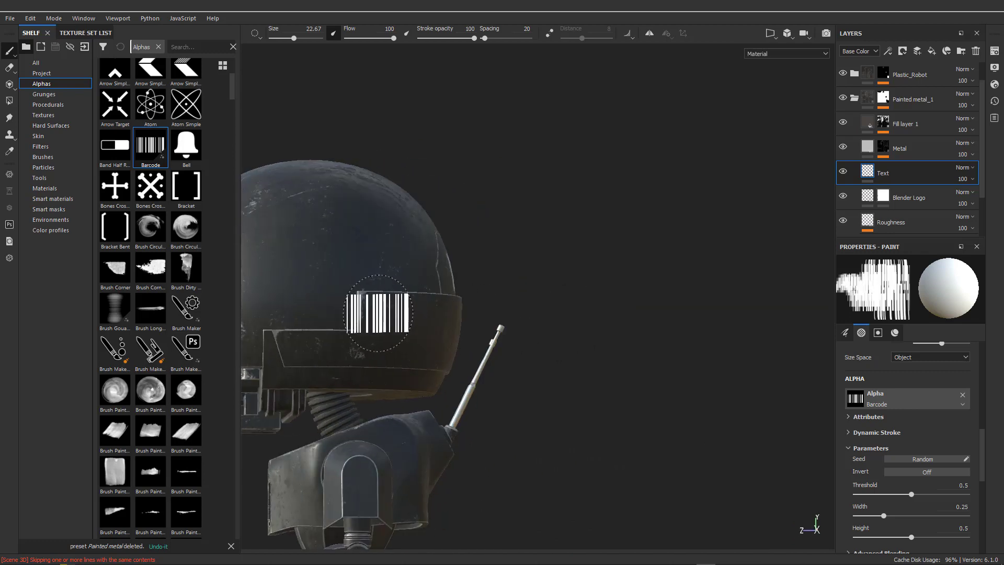
# Step: Load the Hexagon Border Corner alpha, reduce the brush size to 8.41 and stamp a white hexagon on the head's side panel
pyautogui.moveTo(374, 303)
pyautogui.keyDown('alt'); pyautogui.mouseDown()
pyautogui.moveTo(367, 299)
pyautogui.moveTo(385, 289)
pyautogui.mouseUp(); pyautogui.keyUp('alt')
pyautogui.moveTo(539, 291)
pyautogui.keyDown('alt'); pyautogui.mouseDown()
pyautogui.moveTo(539, 277)
pyautogui.moveTo(522, 310)
pyautogui.mouseUp(); pyautogui.keyUp('alt')
pyautogui.scroll(3, 522, 310)
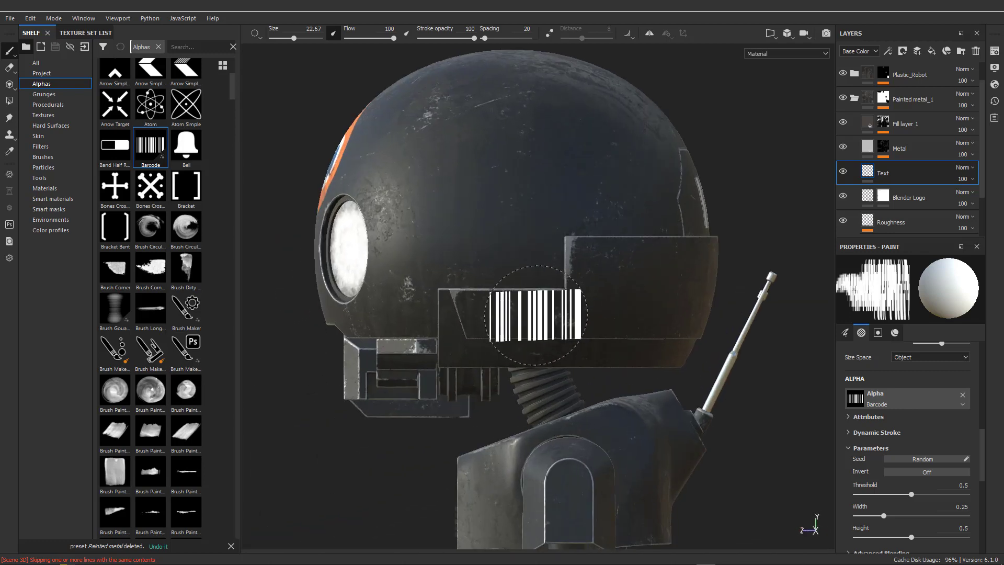
pyautogui.scroll(5, 156, 140)
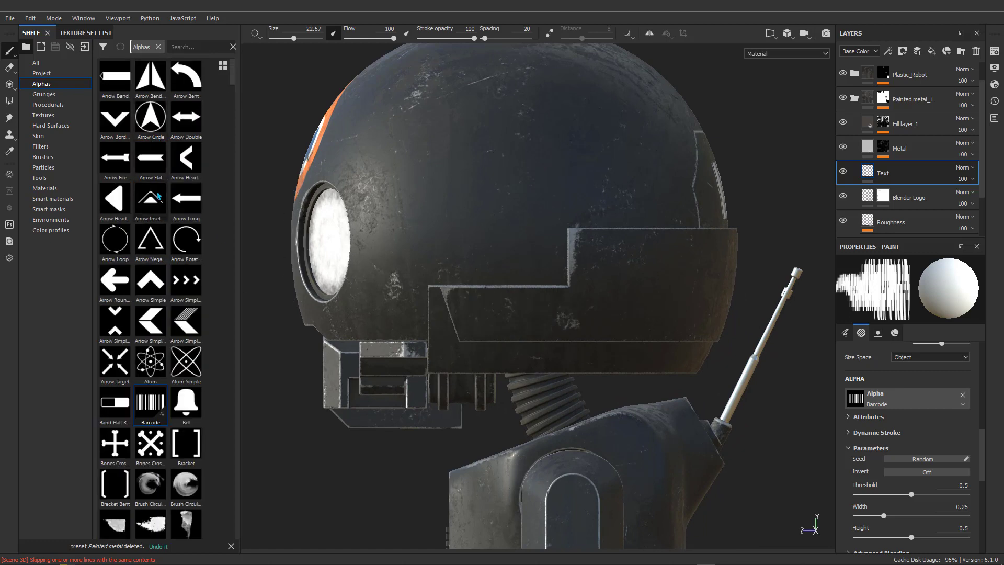
pyautogui.scroll(-15, 152, 147)
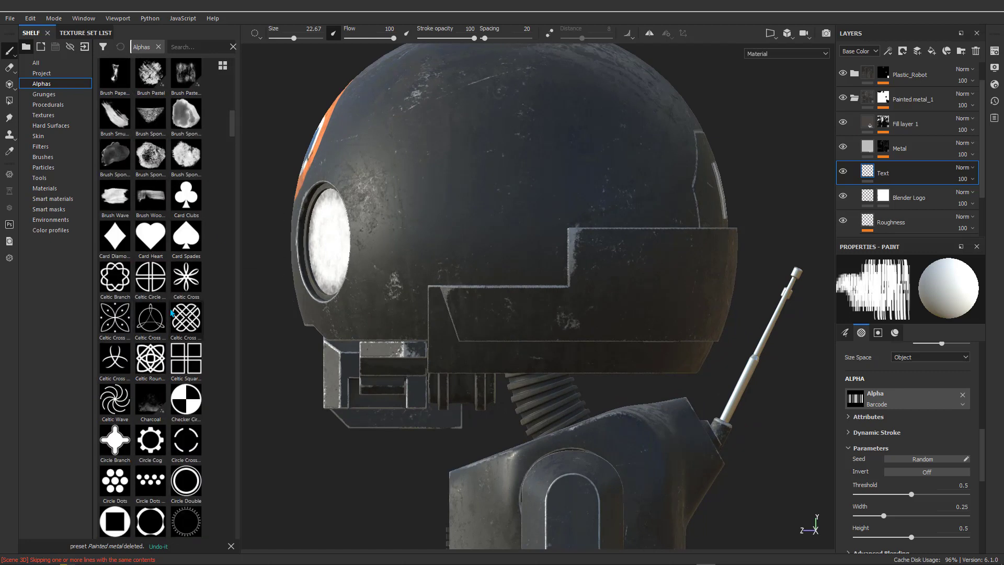
pyautogui.scroll(5, 168, 343)
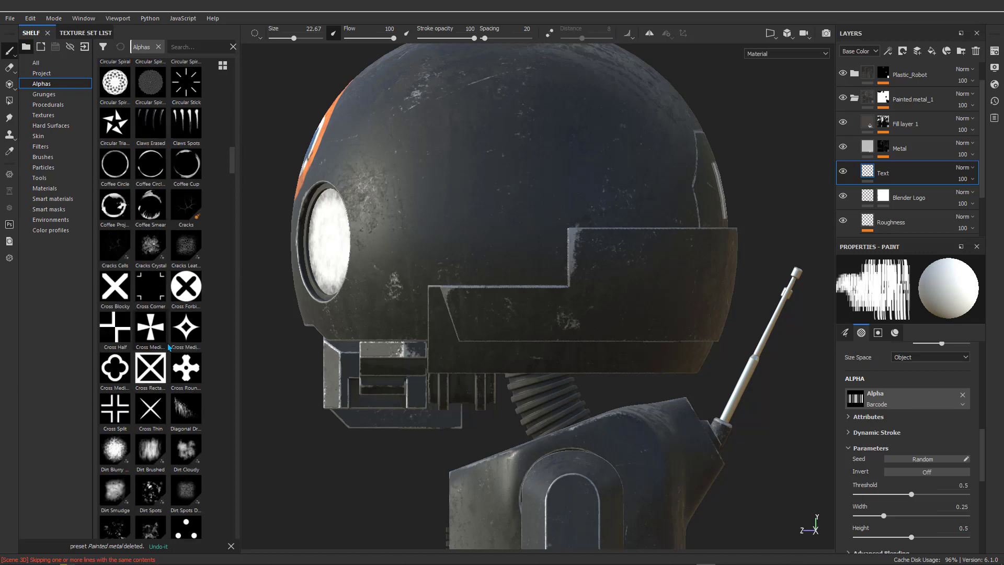
pyautogui.scroll(-15, 152, 253)
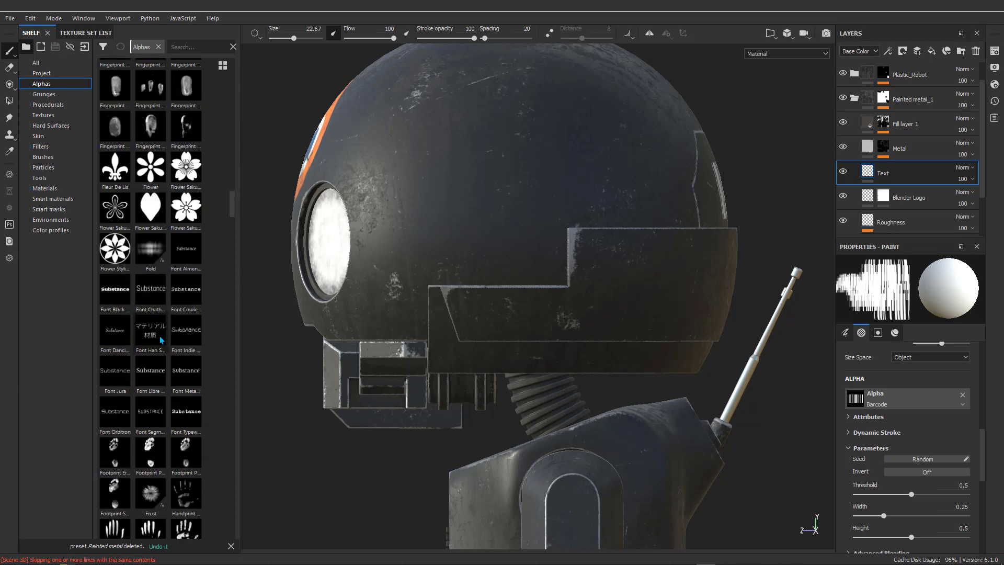
pyautogui.scroll(-5, 152, 287)
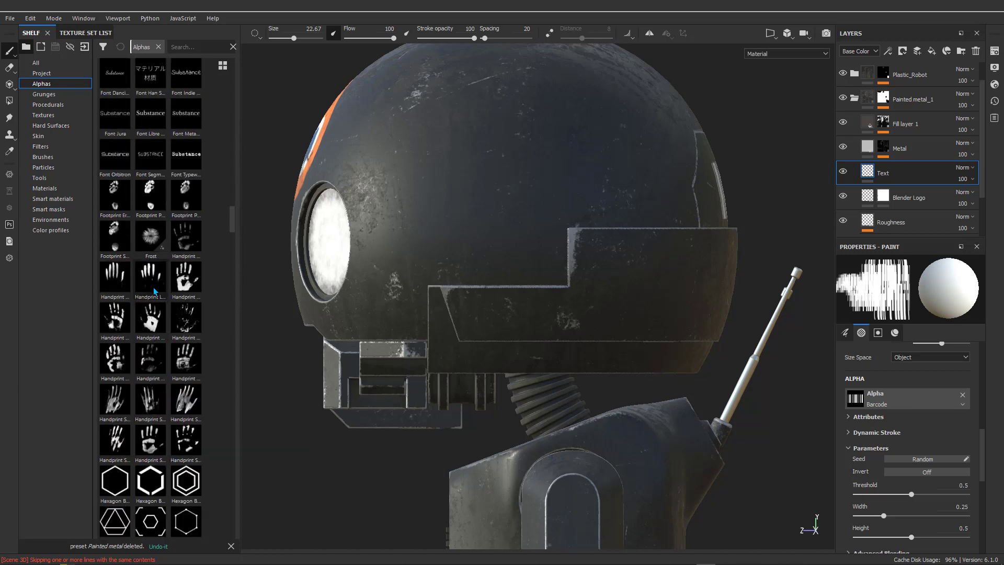
pyautogui.scroll(-8, 157, 337)
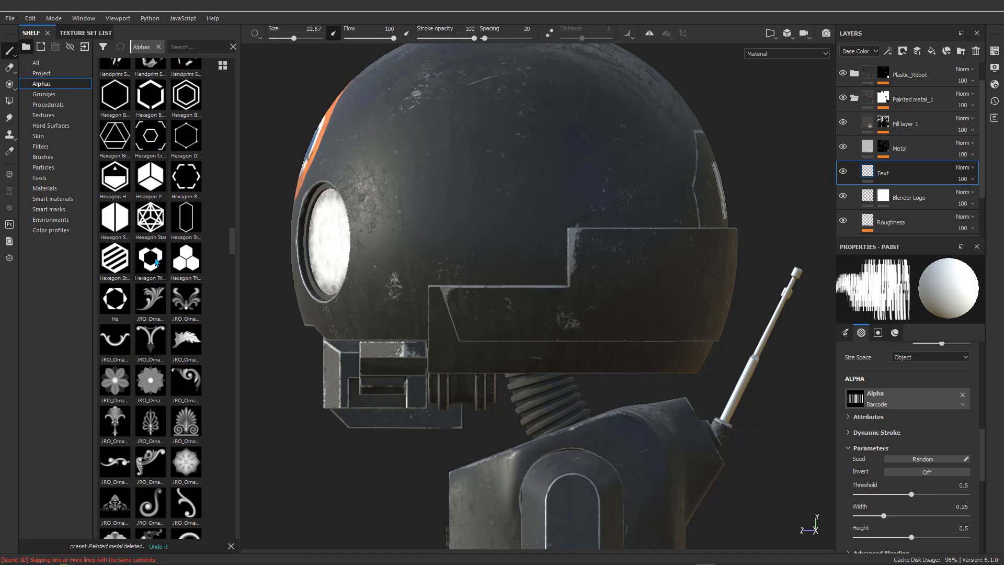
pyautogui.scroll(3, 160, 151)
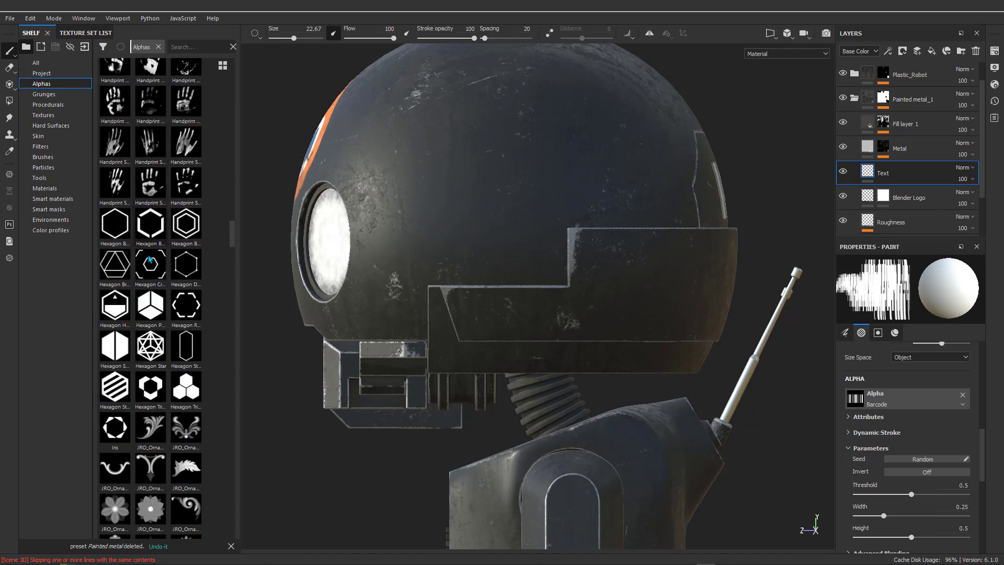
pyautogui.moveTo(508, 305)
pyautogui.keyDown('ctrl'); pyautogui.mouseDown(button='right')
pyautogui.moveTo(471, 305)
pyautogui.moveTo(495, 305)
pyautogui.moveTo(483, 316)
pyautogui.mouseUp(button='right'); pyautogui.keyUp('ctrl')
pyautogui.click(486, 315)
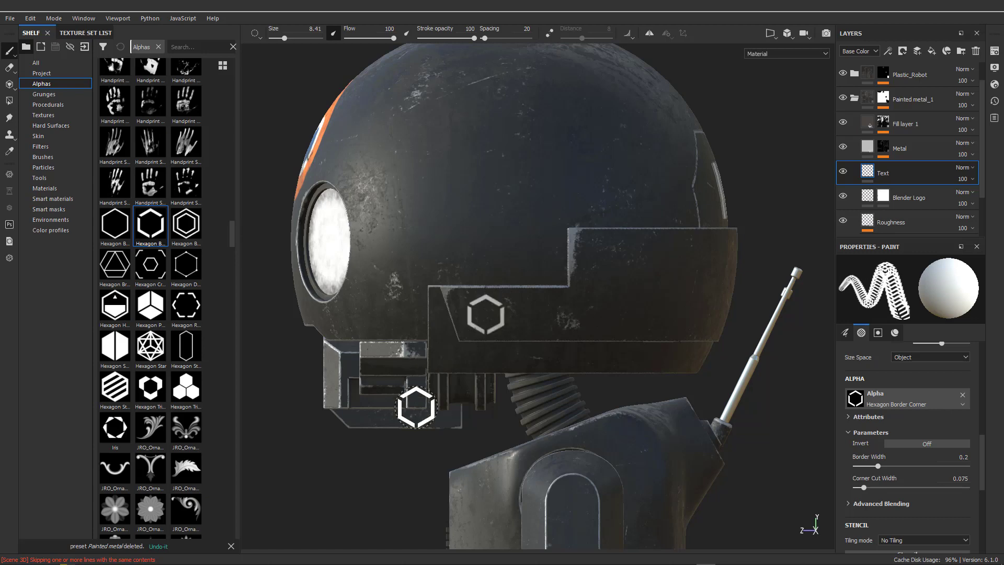
# Step: Examine the hexagon decal on the head's side and the robot's front from several angles
pyautogui.moveTo(417, 412)
pyautogui.keyDown('alt'); pyautogui.mouseDown()
pyautogui.moveTo(400, 387)
pyautogui.moveTo(438, 358)
pyautogui.mouseUp(); pyautogui.keyUp('alt')
pyautogui.scroll(-3, 487, 346)
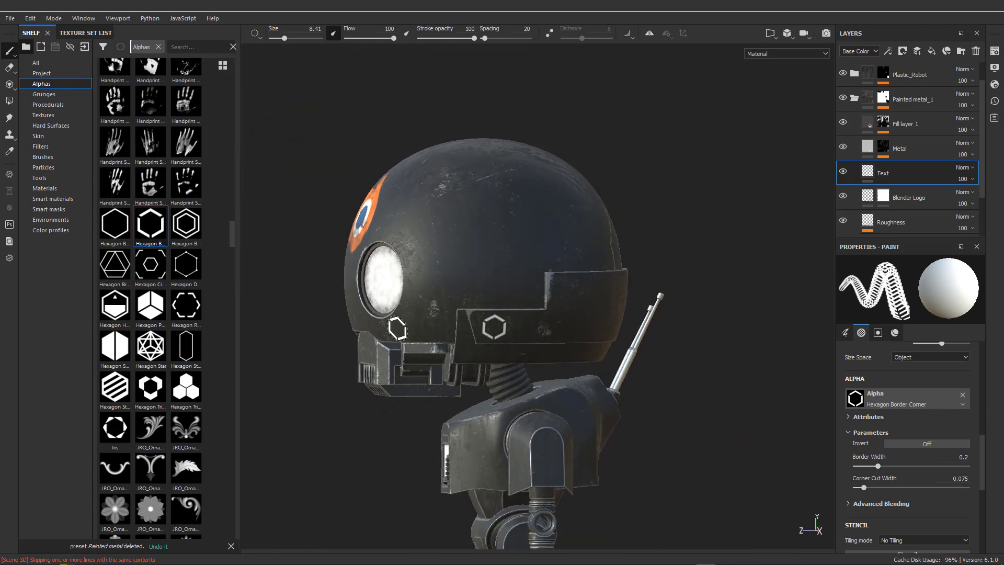
pyautogui.keyDown('alt'); pyautogui.moveTo(397, 328); pyautogui.dragTo(488, 321); pyautogui.keyUp('alt')
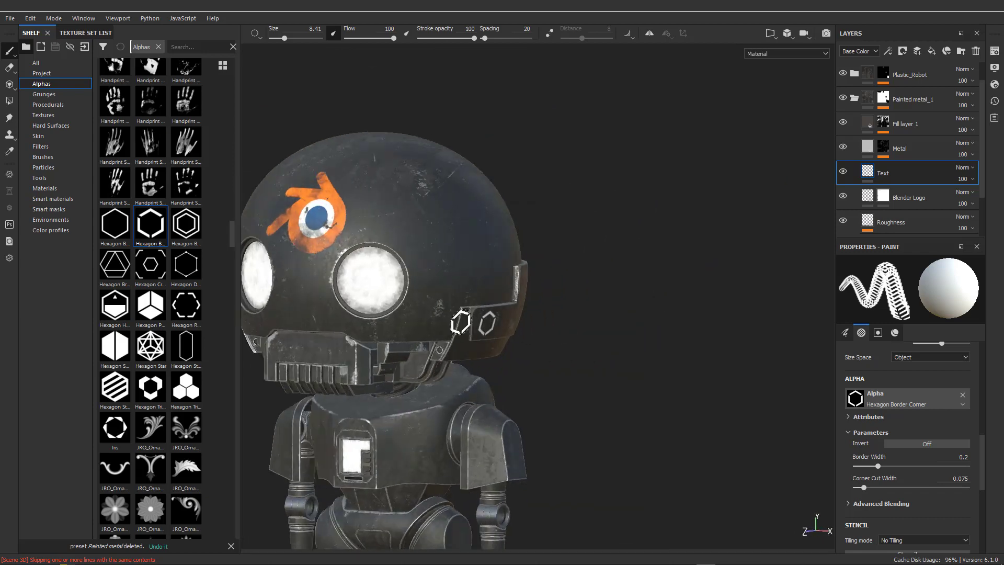
pyautogui.keyDown('alt'); pyautogui.moveTo(487, 322); pyautogui.dragTo(562, 277, button='middle'); pyautogui.keyUp('alt')
pyautogui.keyDown('alt'); pyautogui.keyDown('shift'); pyautogui.moveTo(549, 286); pyautogui.dragTo(574, 283); pyautogui.keyUp('shift'); pyautogui.keyUp('alt')
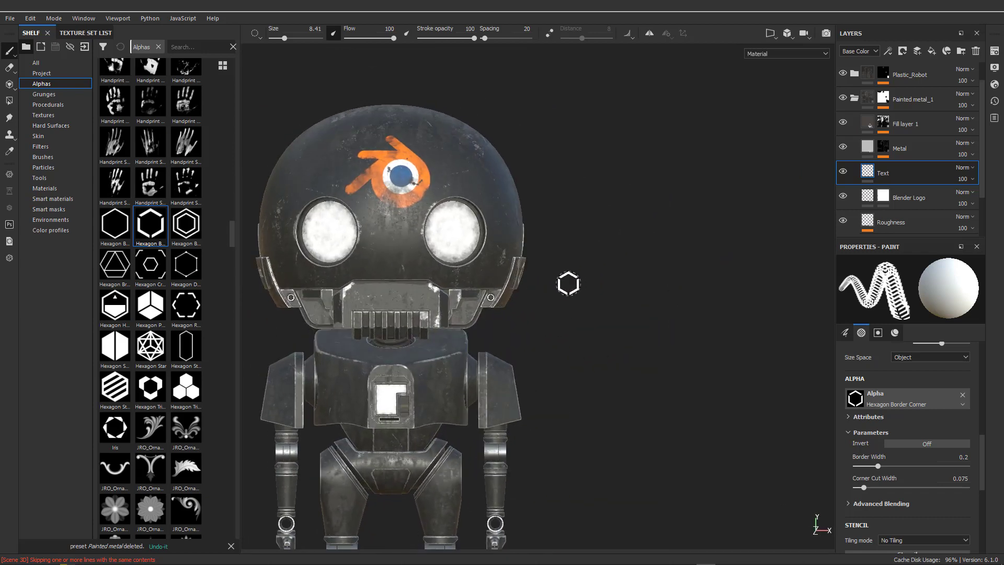
pyautogui.scroll(-1, 349, 319)
pyautogui.scroll(4, 350, 319)
pyautogui.moveTo(391, 307)
pyautogui.keyDown('alt'); pyautogui.mouseDown(button='middle')
pyautogui.moveTo(433, 281)
pyautogui.moveTo(492, 302)
pyautogui.mouseUp(button='middle'); pyautogui.keyUp('alt')
pyautogui.scroll(-2, 434, 306)
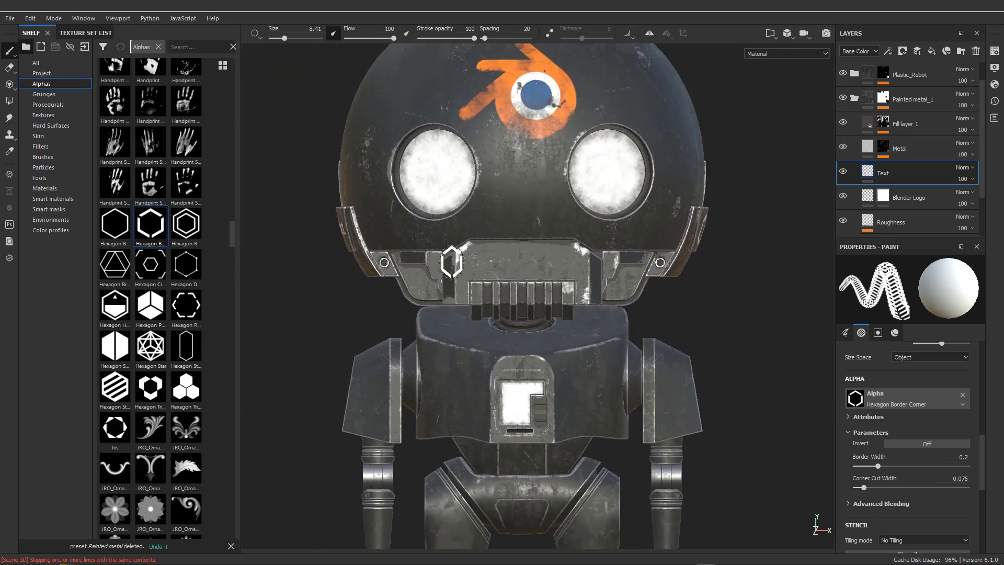
# Step: Find the Sign Caution alpha in the alpha library and load it into the paint brush
pyautogui.scroll(-10, 197, 183)
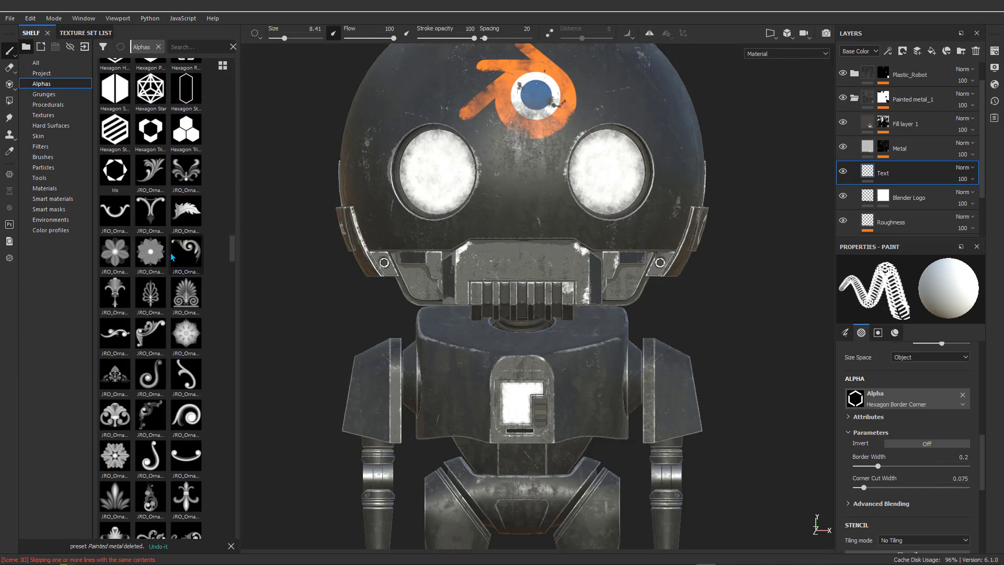
pyautogui.scroll(-5, 176, 285)
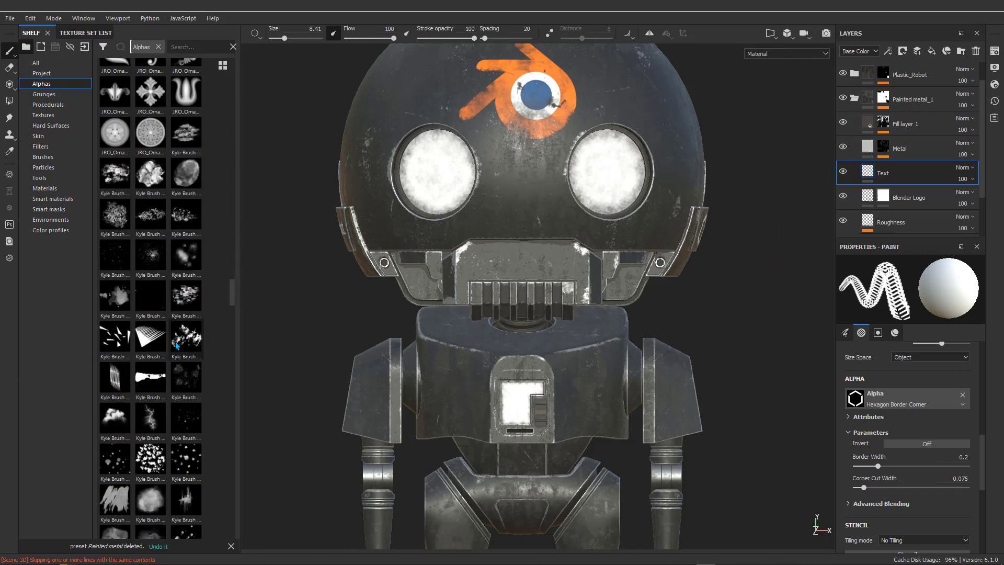
pyautogui.scroll(-10, 174, 341)
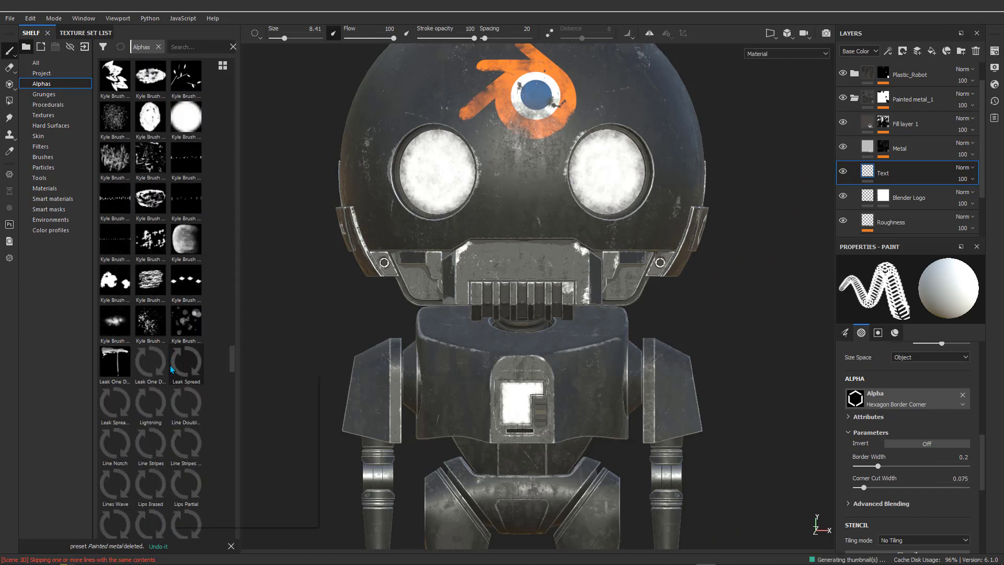
pyautogui.scroll(-8, 171, 366)
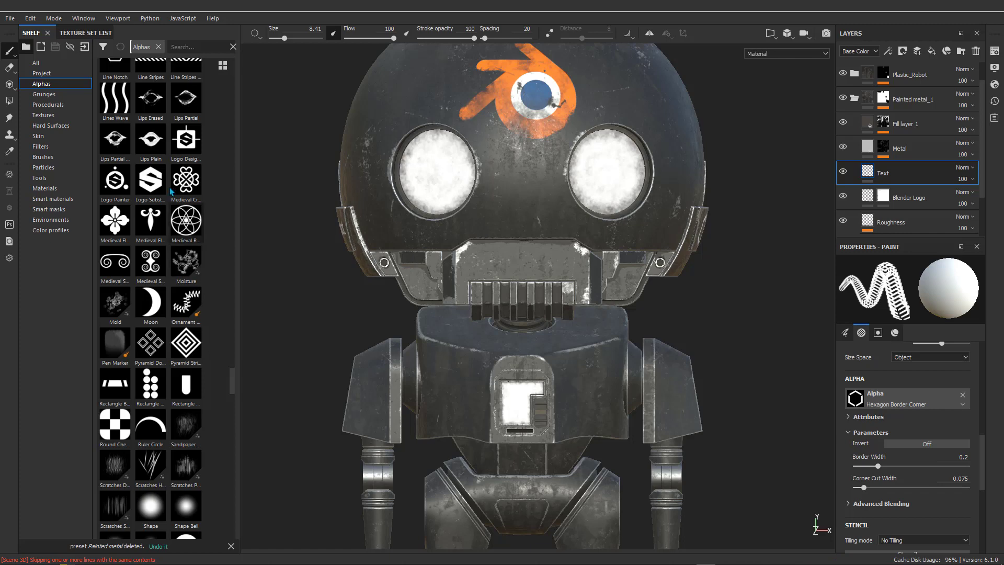
pyautogui.scroll(-6, 212, 345)
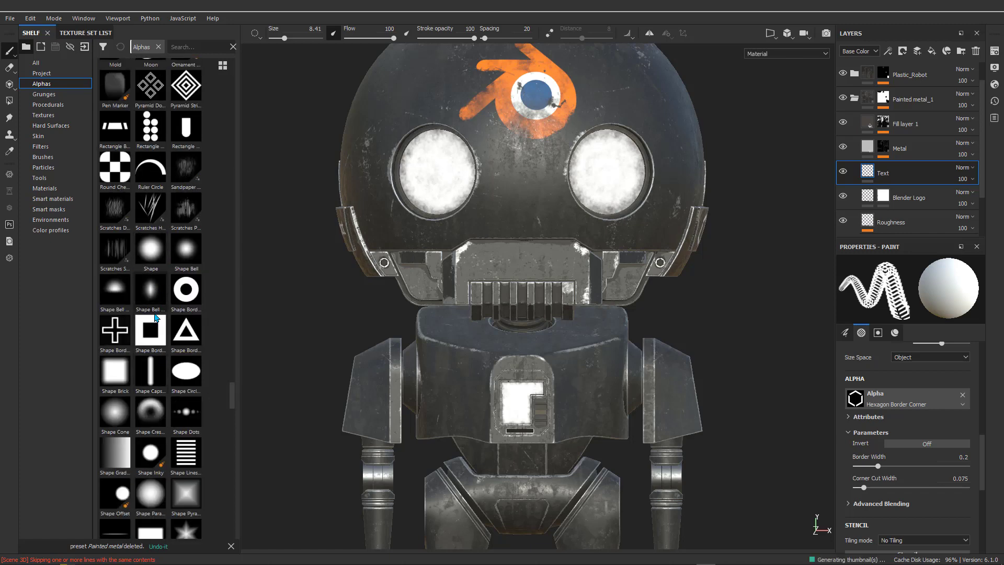
pyautogui.scroll(-9, 151, 340)
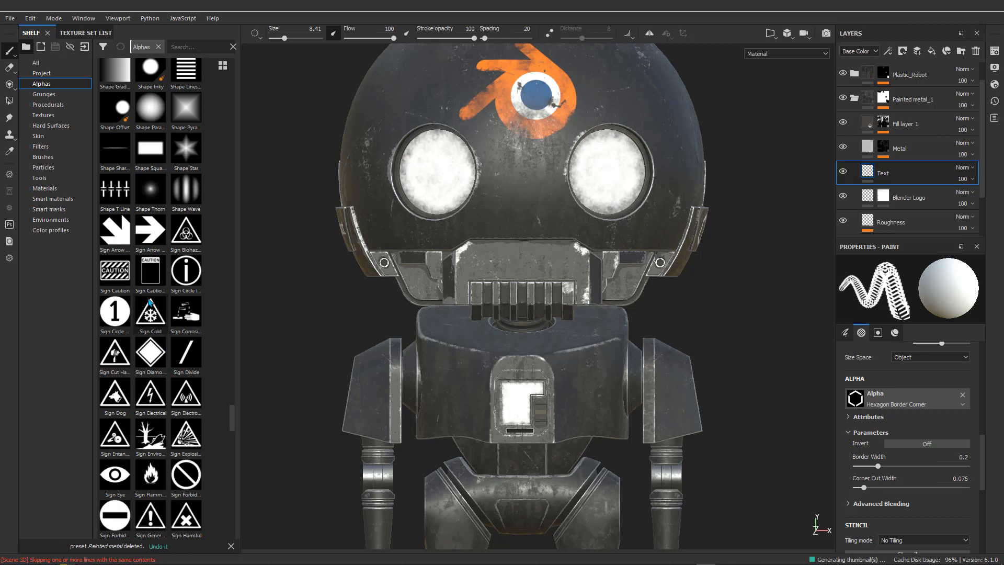
pyautogui.click(114, 272)
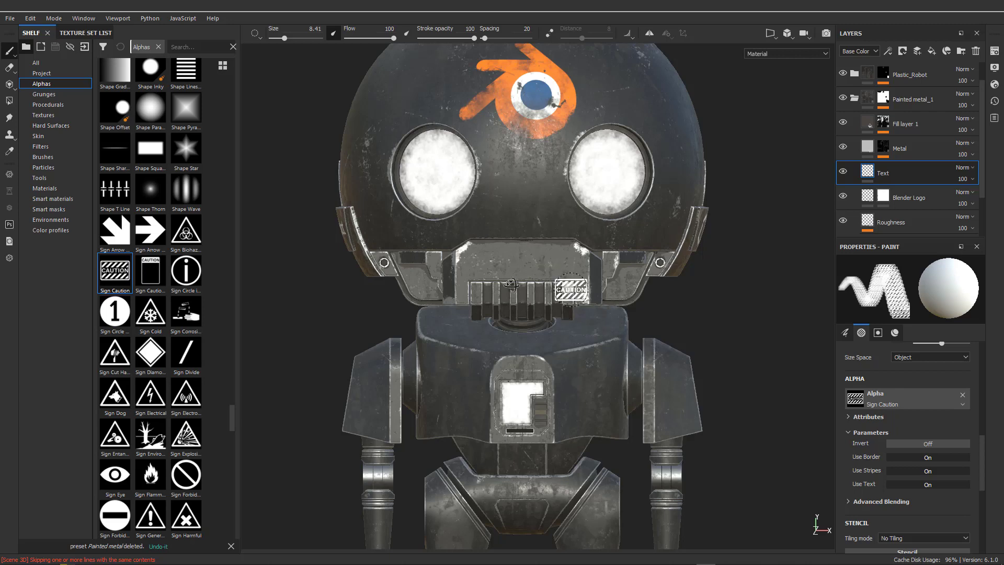
# Step: Set the caution sign brush to size 9.47 against the lower back of the head
pyautogui.keyDown('alt'); pyautogui.moveTo(512, 285); pyautogui.dragTo(398, 283); pyautogui.keyUp('alt')
pyautogui.keyDown('alt'); pyautogui.moveTo(729, 266); pyautogui.dragTo(445, 274, button='middle'); pyautogui.keyUp('alt')
pyautogui.keyDown('alt'); pyautogui.moveTo(599, 276); pyautogui.dragTo(460, 277); pyautogui.keyUp('alt')
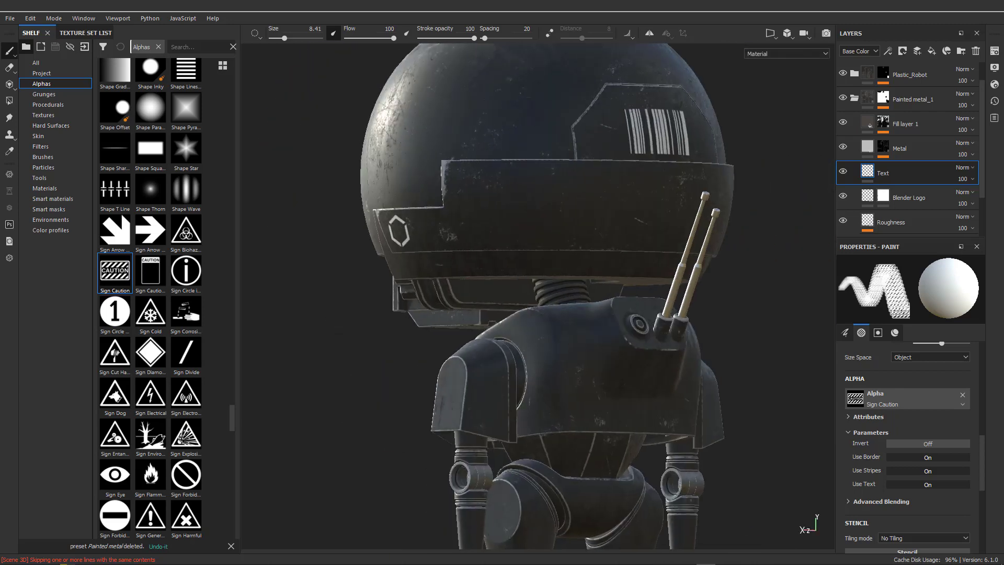
pyautogui.keyDown('alt'); pyautogui.moveTo(628, 257); pyautogui.dragTo(517, 261); pyautogui.keyUp('alt')
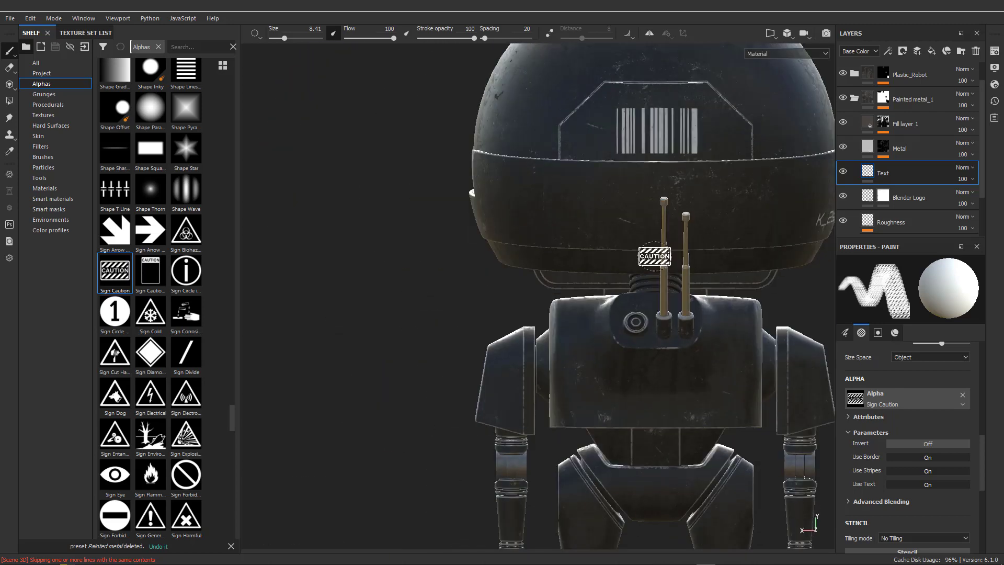
pyautogui.keyDown('alt'); pyautogui.moveTo(655, 256); pyautogui.dragTo(650, 234); pyautogui.keyUp('alt')
pyautogui.moveTo(650, 234)
pyautogui.keyDown('alt'); pyautogui.mouseDown(button='middle')
pyautogui.moveTo(545, 278)
pyautogui.moveTo(491, 279)
pyautogui.mouseUp(button='middle'); pyautogui.keyUp('alt')
pyautogui.keyDown('ctrl'); pyautogui.moveTo(511, 224); pyautogui.dragTo(512, 224, button='right'); pyautogui.keyUp('ctrl')
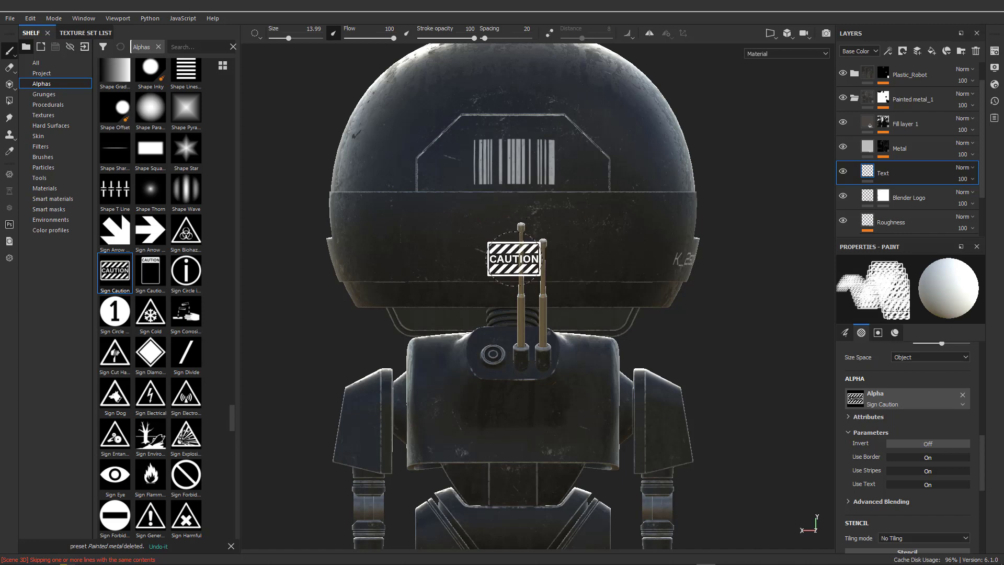
pyautogui.keyDown('ctrl'); pyautogui.moveTo(511, 290); pyautogui.dragTo(511, 291, button='right'); pyautogui.keyUp('ctrl')
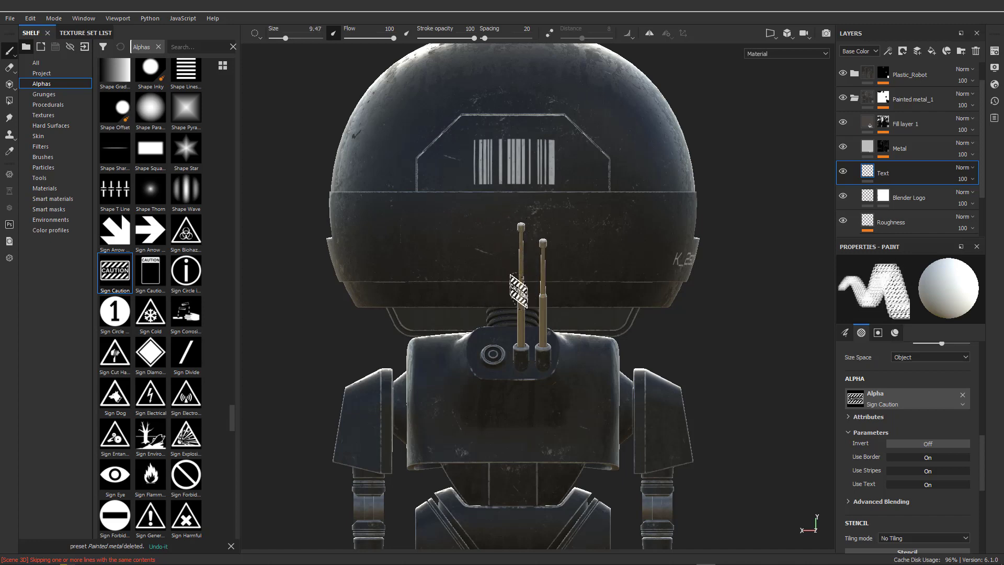
# Step: Set the base color to yellow (R 0.986, G 0.638, B 0.000) and stamp the caution sign on the head's lower back rim
pyautogui.scroll(5, 518, 291)
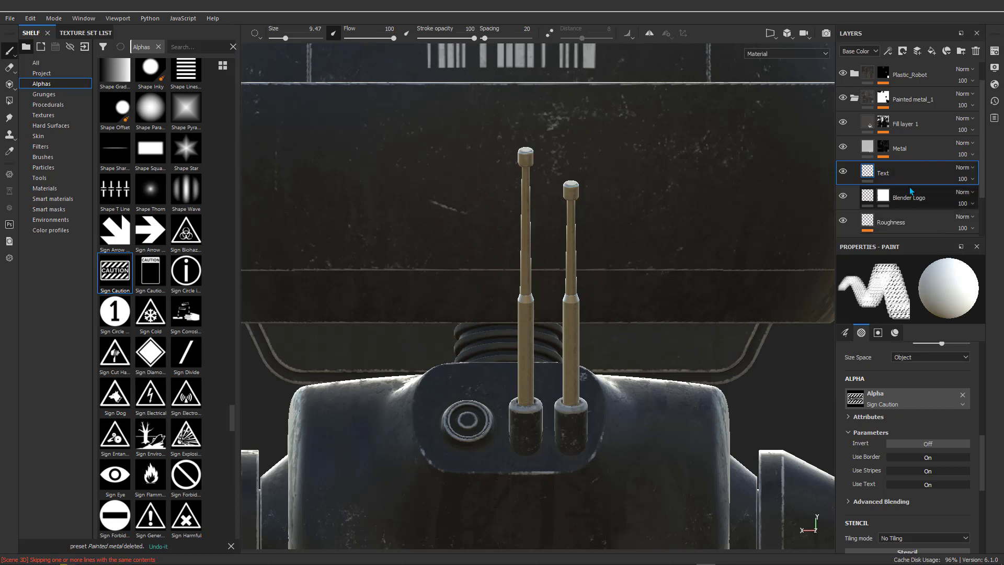
pyautogui.scroll(-3, 904, 417)
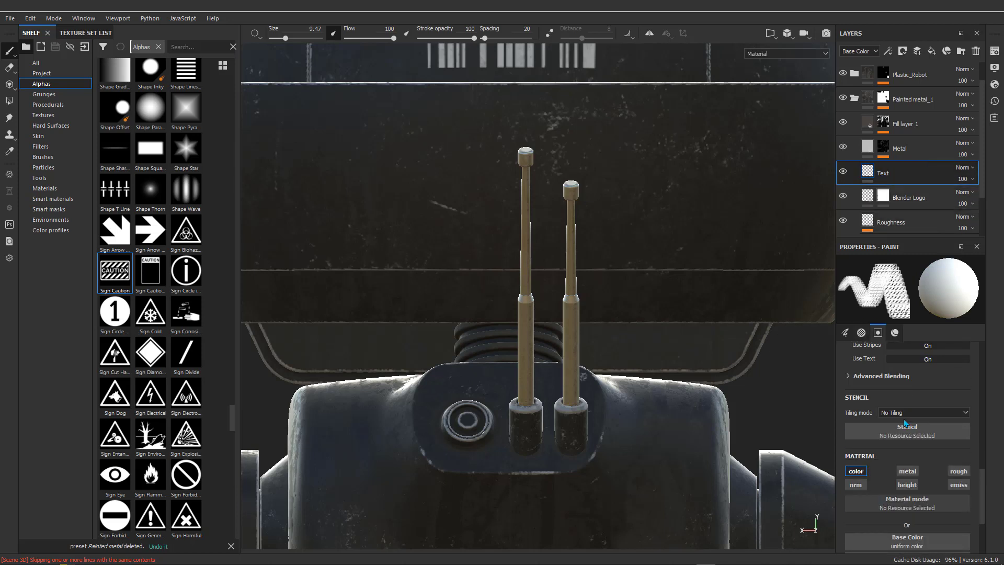
pyautogui.scroll(-2, 906, 424)
pyautogui.click(884, 495)
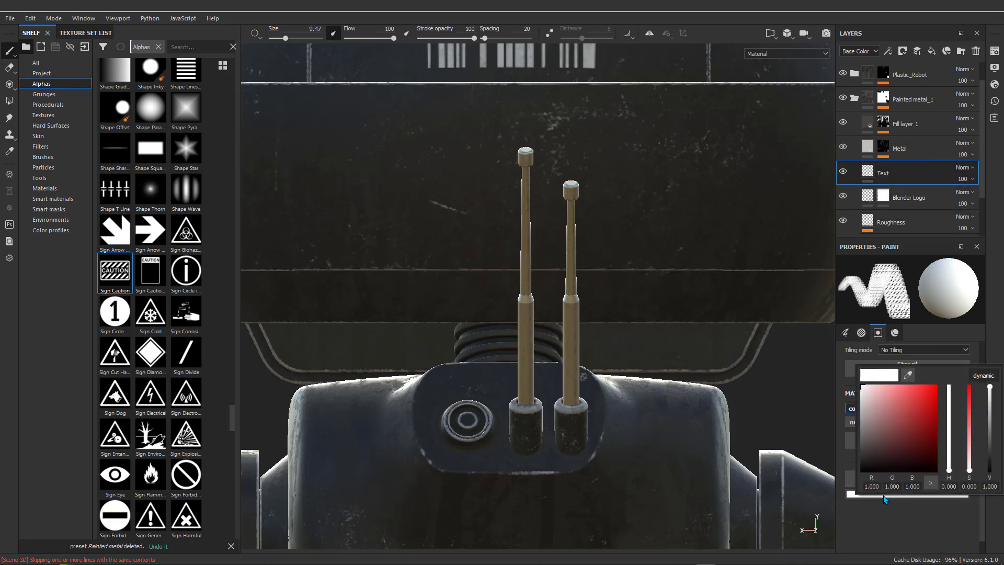
pyautogui.moveTo(951, 470); pyautogui.dragTo(951, 466)
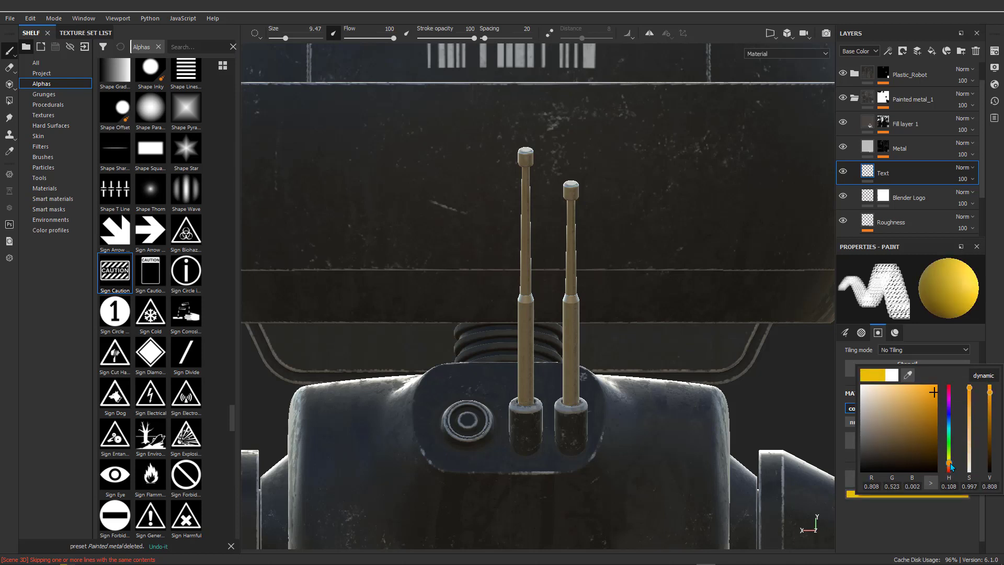
pyautogui.moveTo(935, 392); pyautogui.dragTo(938, 386)
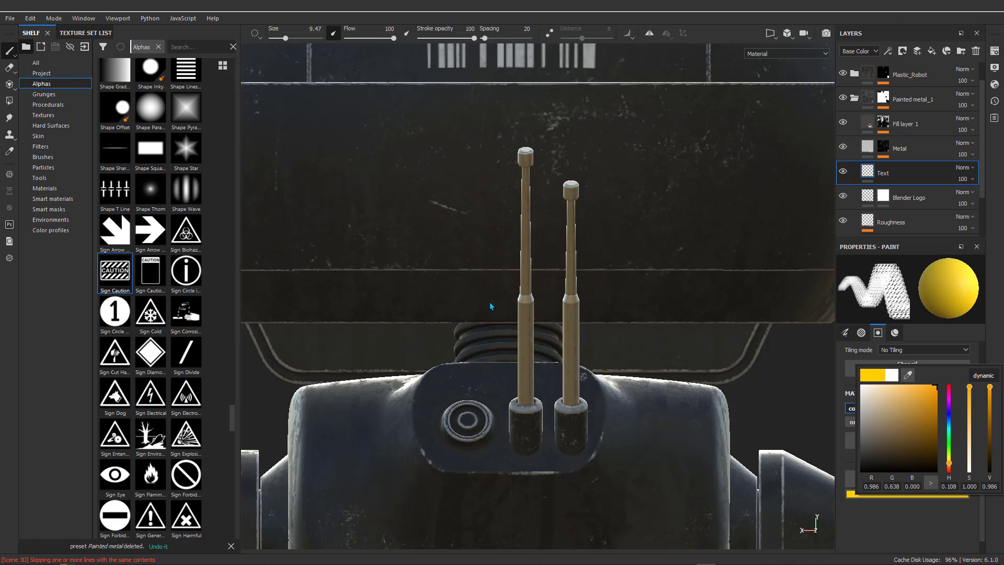
pyautogui.click(896, 518)
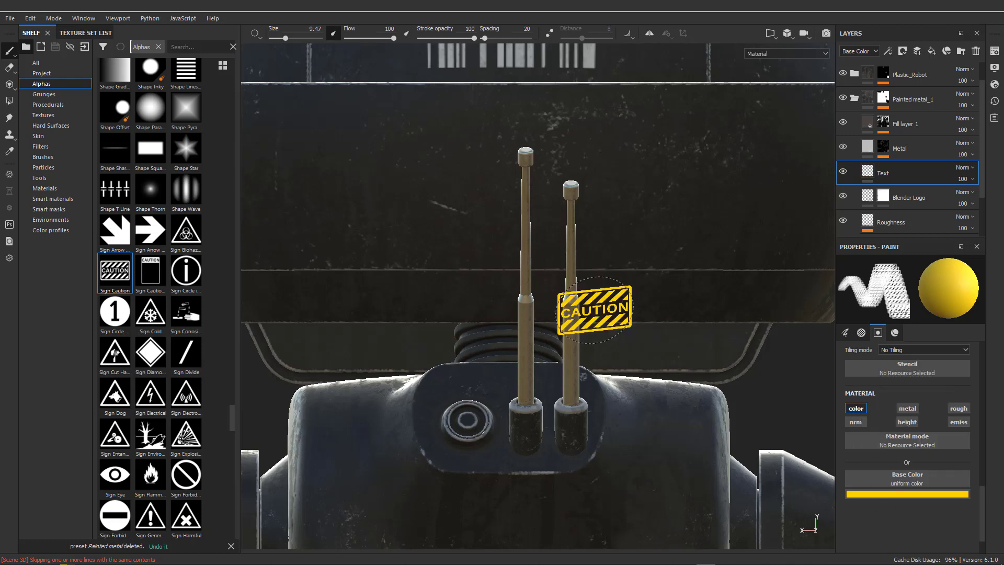
pyautogui.click(516, 294)
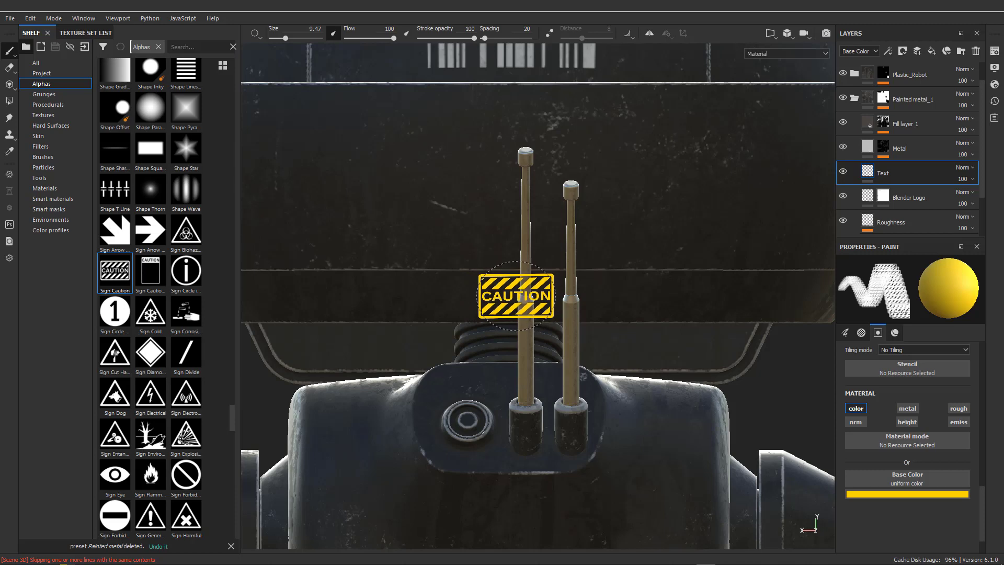
# Step: Inspect the caution sign, the K_2so Robot text and the barcode around the head from several angles
pyautogui.moveTo(415, 377)
pyautogui.keyDown('alt'); pyautogui.mouseDown()
pyautogui.moveTo(510, 329)
pyautogui.moveTo(585, 337)
pyautogui.mouseUp(); pyautogui.keyUp('alt')
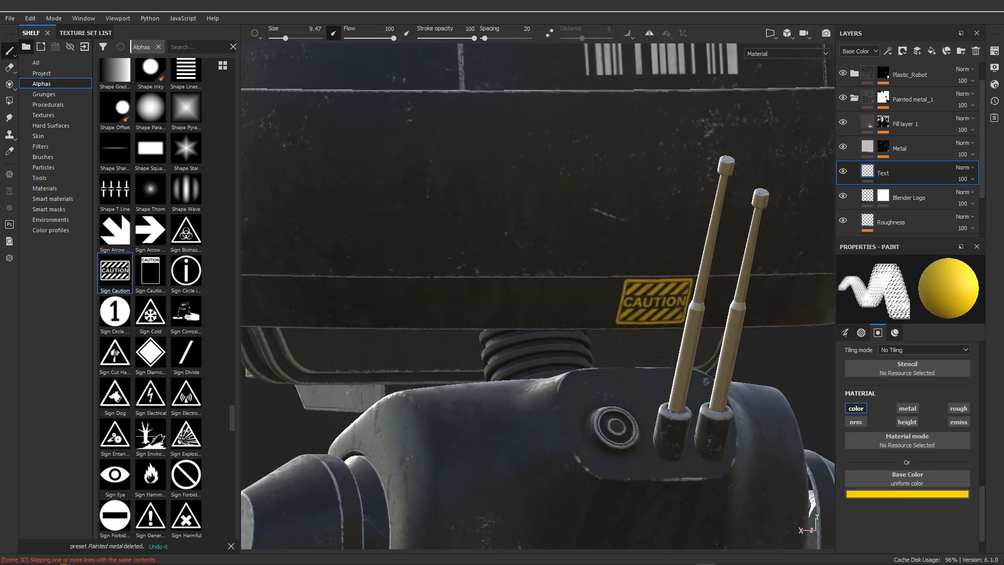
pyautogui.scroll(-5, 592, 332)
pyautogui.moveTo(467, 369)
pyautogui.keyDown('alt'); pyautogui.mouseDown()
pyautogui.moveTo(340, 347)
pyautogui.moveTo(448, 296)
pyautogui.moveTo(537, 309)
pyautogui.mouseUp(); pyautogui.keyUp('alt')
pyautogui.scroll(-3, 476, 301)
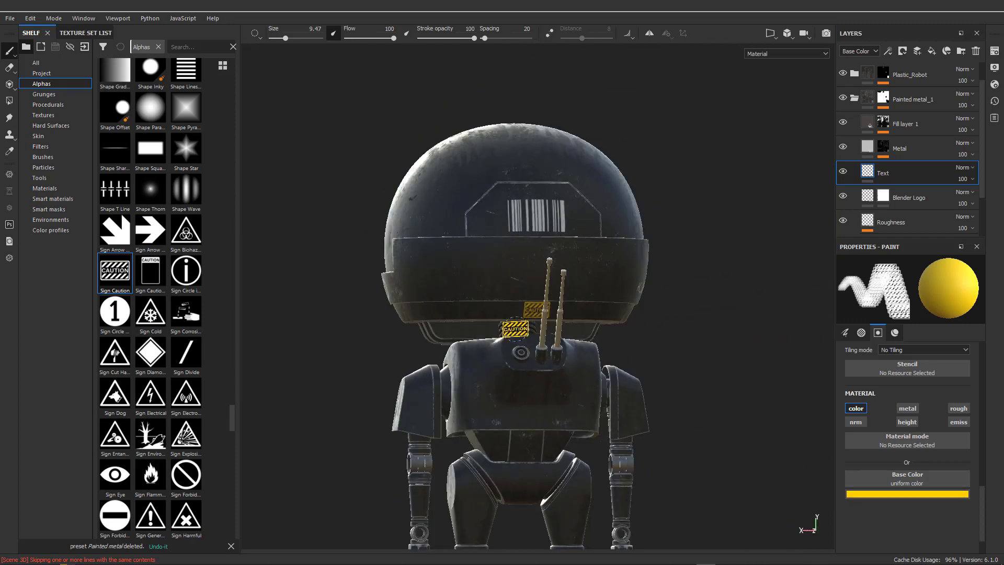
pyautogui.keyDown('alt'); pyautogui.moveTo(354, 268); pyautogui.dragTo(501, 280); pyautogui.keyUp('alt')
pyautogui.scroll(3, 501, 281)
pyautogui.scroll(4, 501, 281)
pyautogui.keyDown('alt'); pyautogui.moveTo(390, 315); pyautogui.dragTo(426, 307); pyautogui.keyUp('alt')
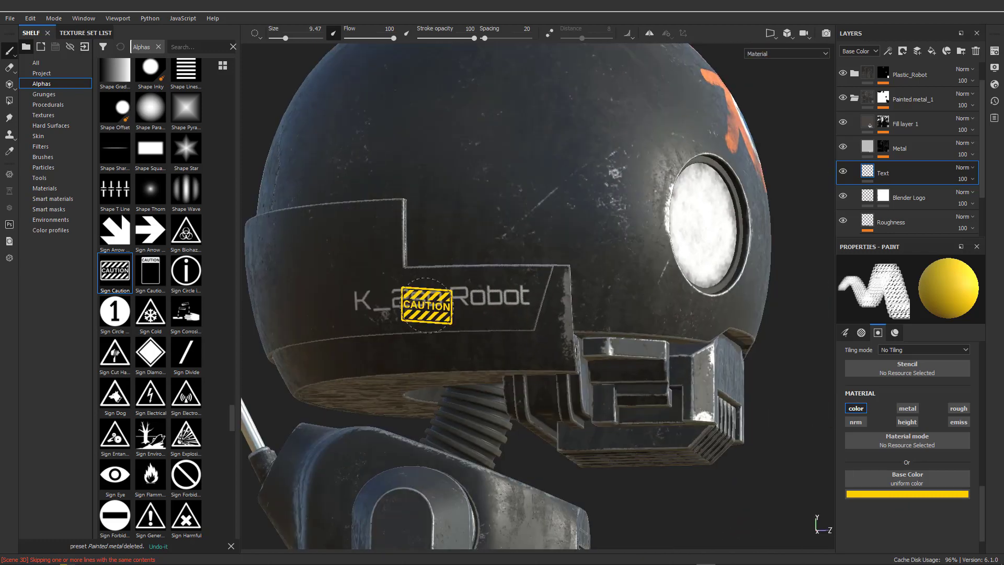
pyautogui.scroll(7, 428, 307)
pyautogui.scroll(-1, 502, 309)
pyautogui.scroll(-4, 501, 309)
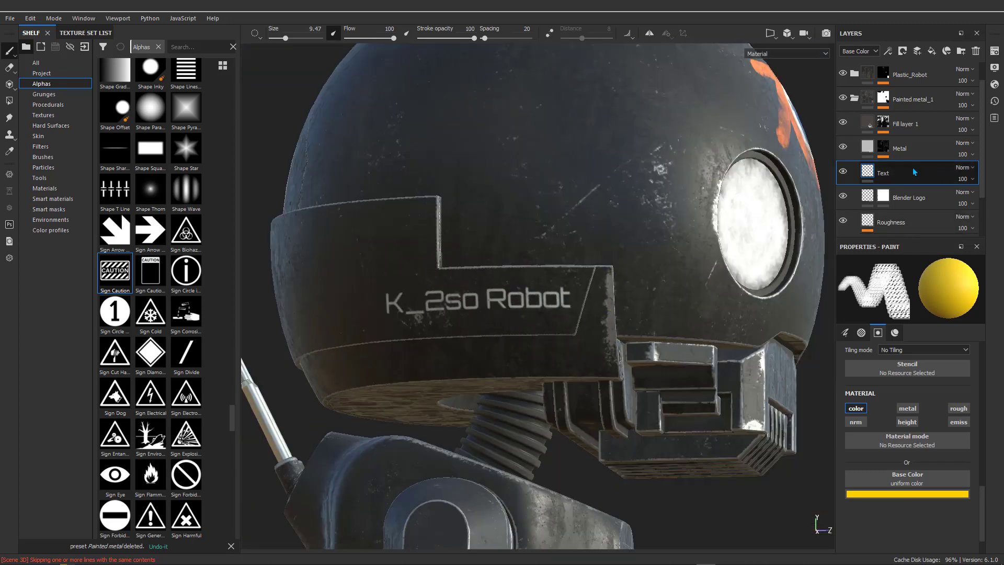
pyautogui.scroll(-2, 435, 313)
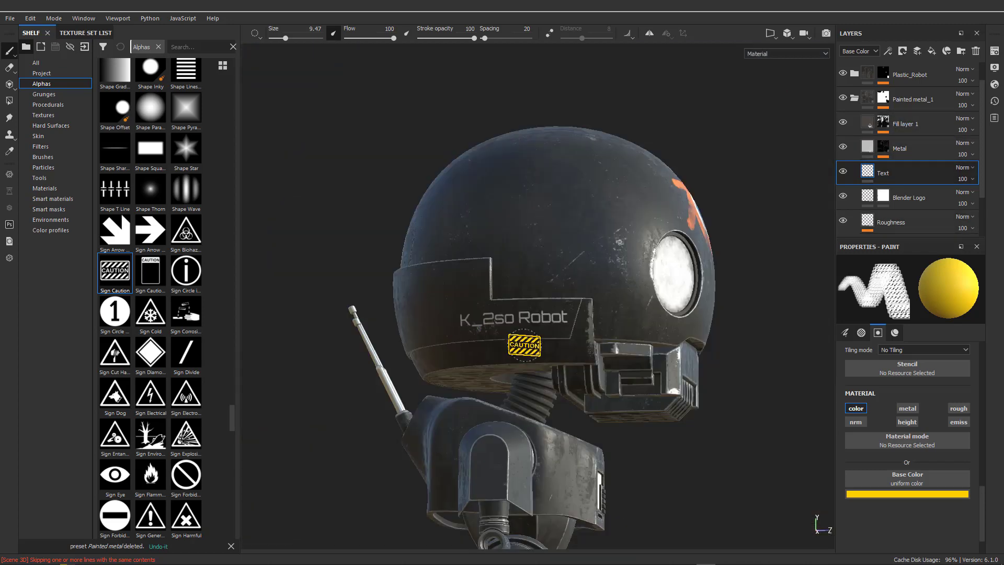
pyautogui.moveTo(442, 291)
pyautogui.keyDown('alt'); pyautogui.mouseDown()
pyautogui.moveTo(613, 325)
pyautogui.moveTo(402, 375)
pyautogui.moveTo(460, 197)
pyautogui.mouseUp(); pyautogui.keyUp('alt')
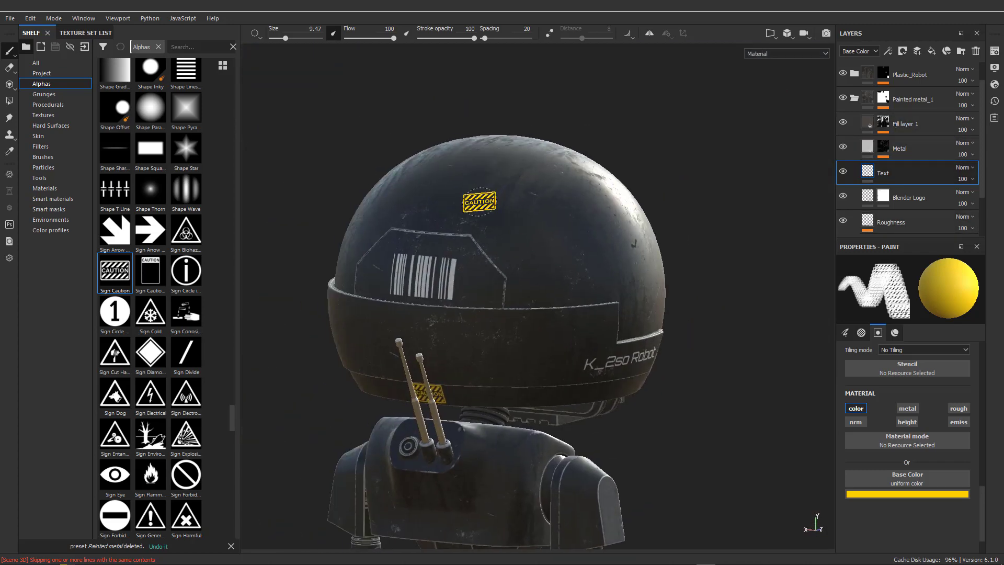
pyautogui.moveTo(398, 314)
pyautogui.keyDown('alt'); pyautogui.mouseDown()
pyautogui.moveTo(416, 393)
pyautogui.moveTo(272, 366)
pyautogui.mouseUp(); pyautogui.keyUp('alt')
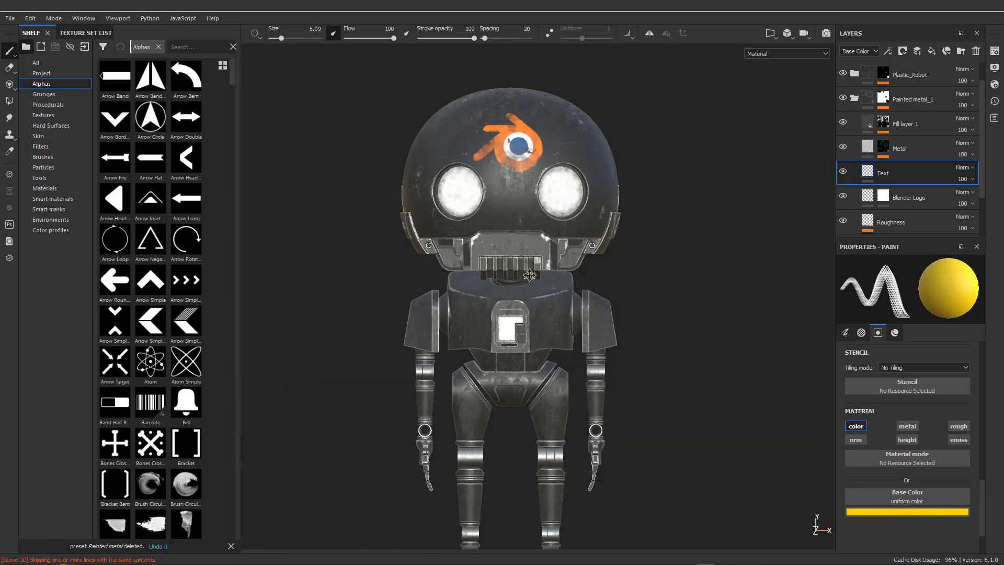